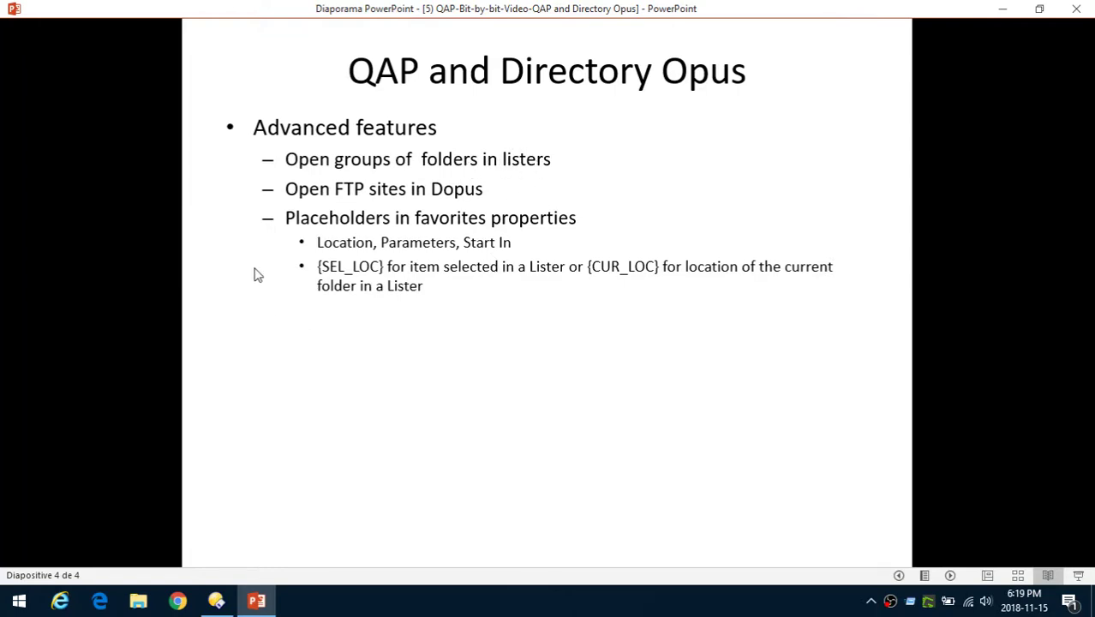
Step: Minimize the PowerPoint slideshow and open Quick Access Popup Settings from the QAP menu in Directory Opus
click(1002, 8)
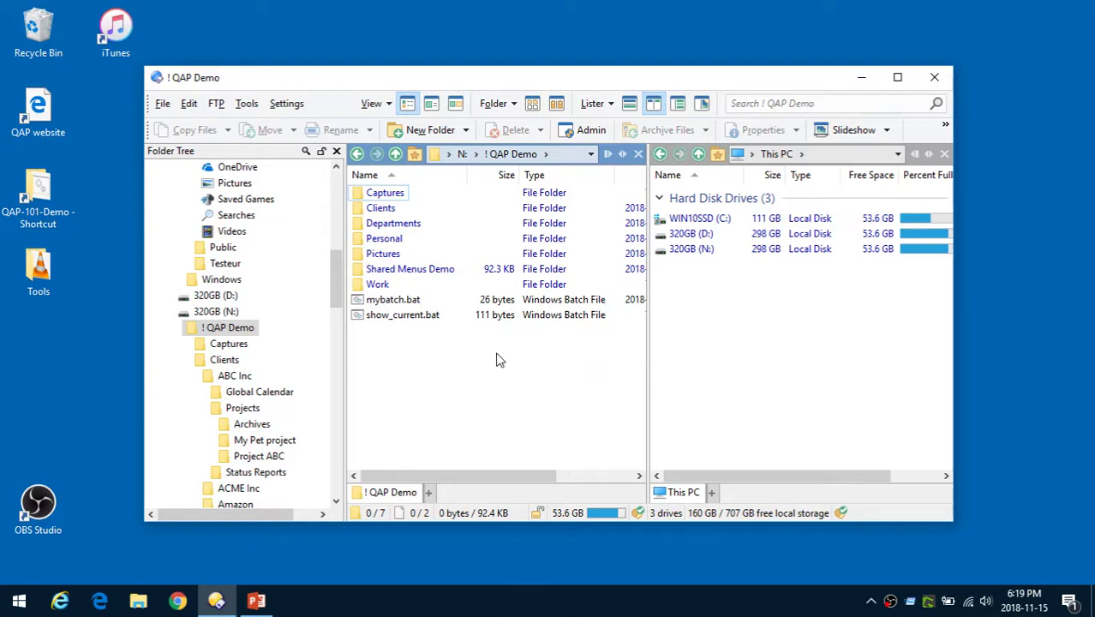
middle_click(467, 354)
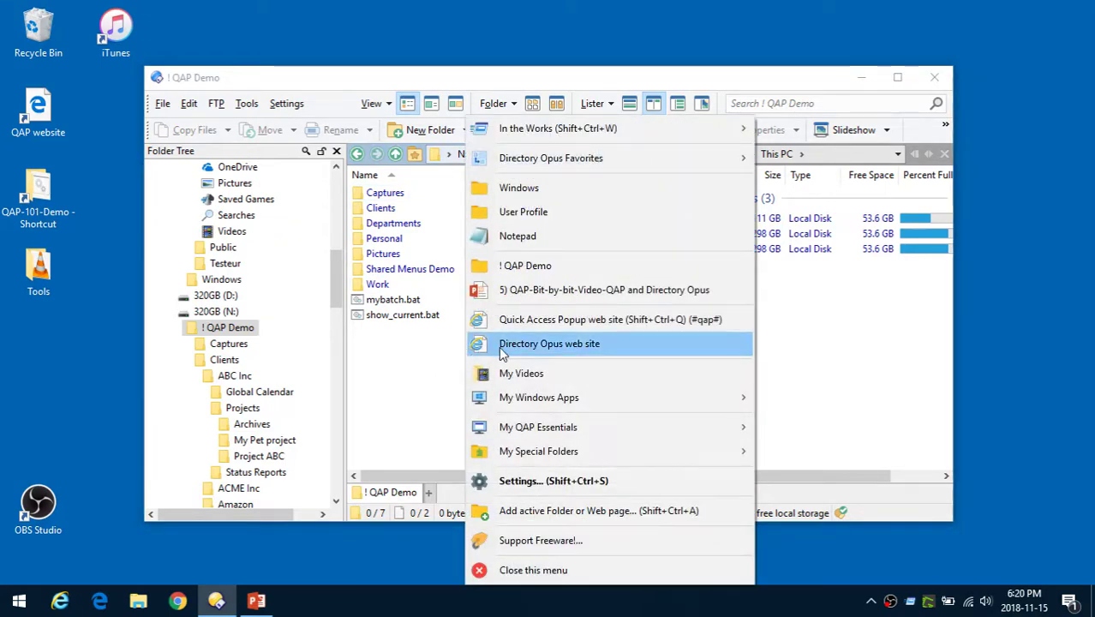
click(520, 482)
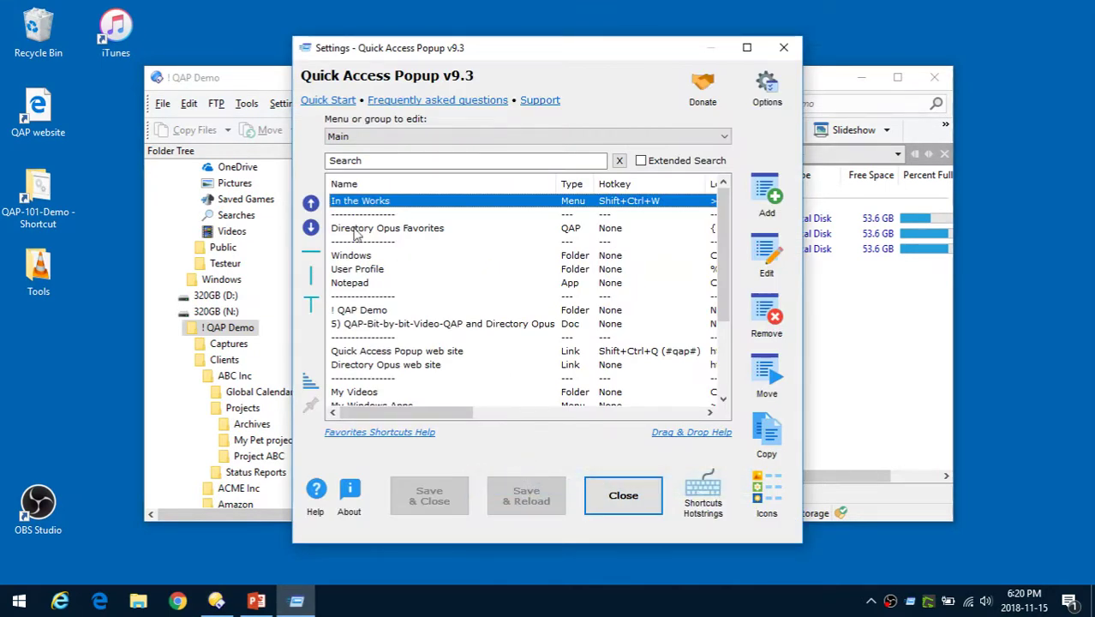
Step: Add a Group favorite 'My DOpus group' to Main, restoring folders with Directory Opus
click(755, 201)
click(418, 370)
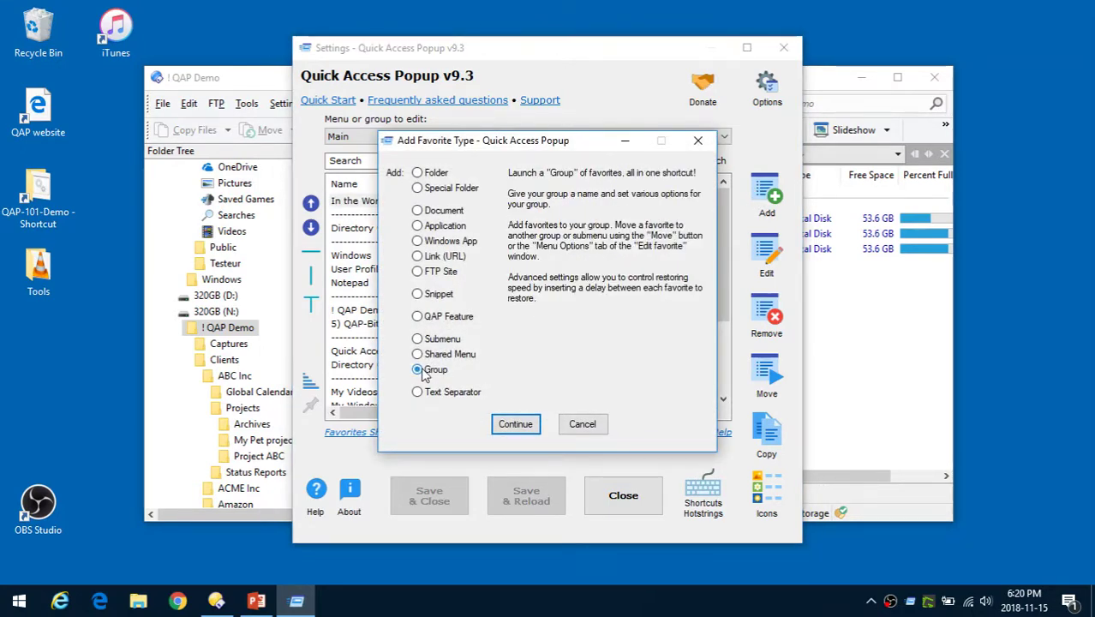
click(515, 423)
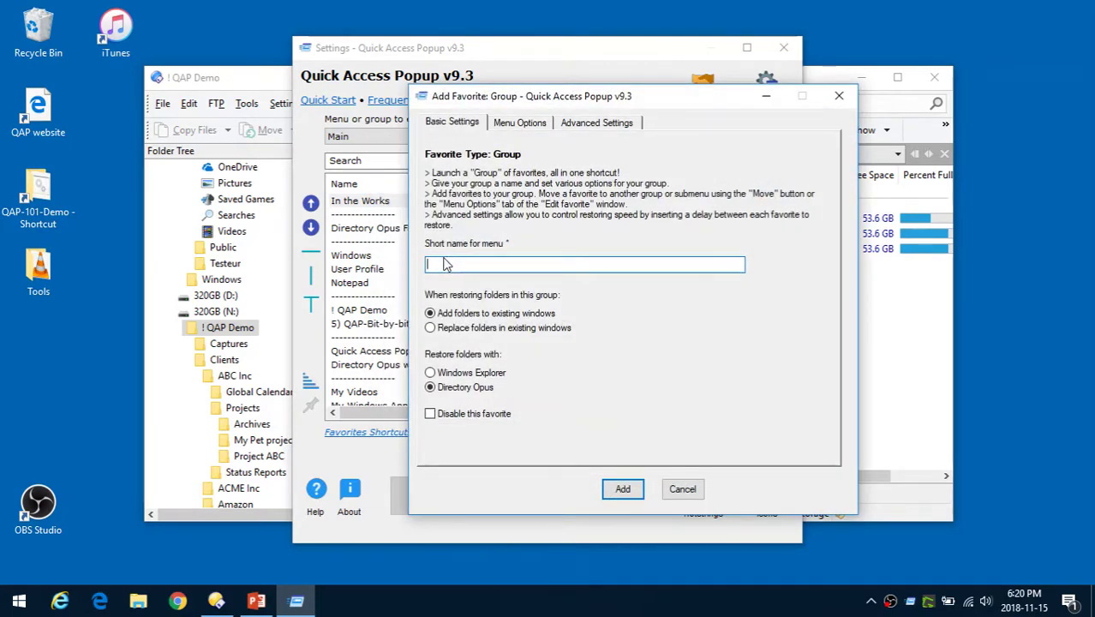
text(My DOpus group)
click(623, 490)
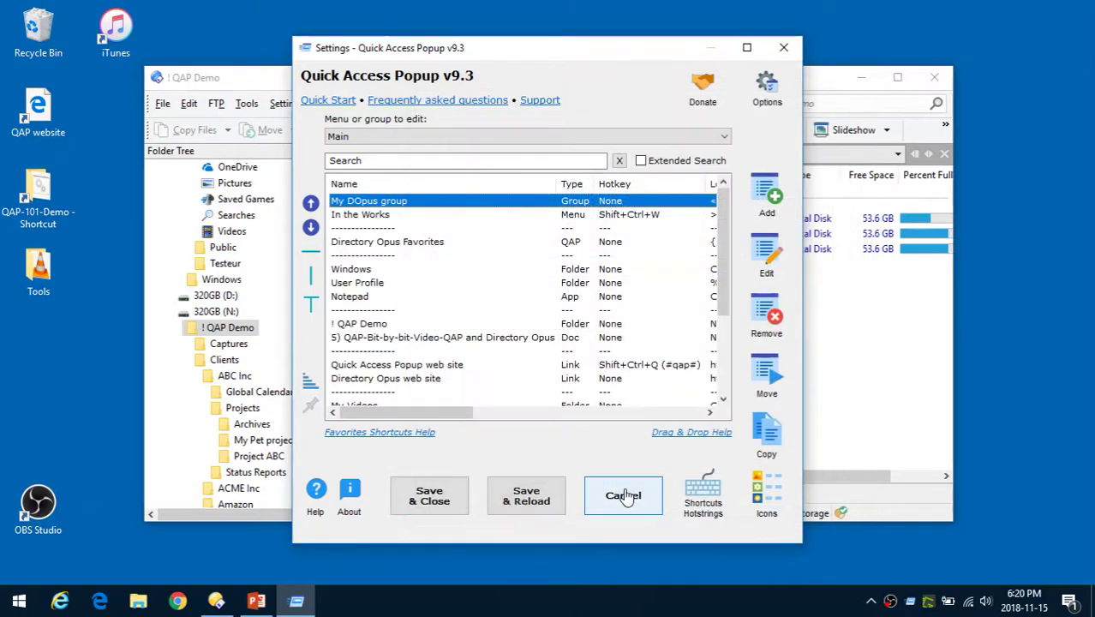
click(353, 219)
Step: Insert a separator below My DOpus group and open the group for editing
click(310, 254)
click(370, 202)
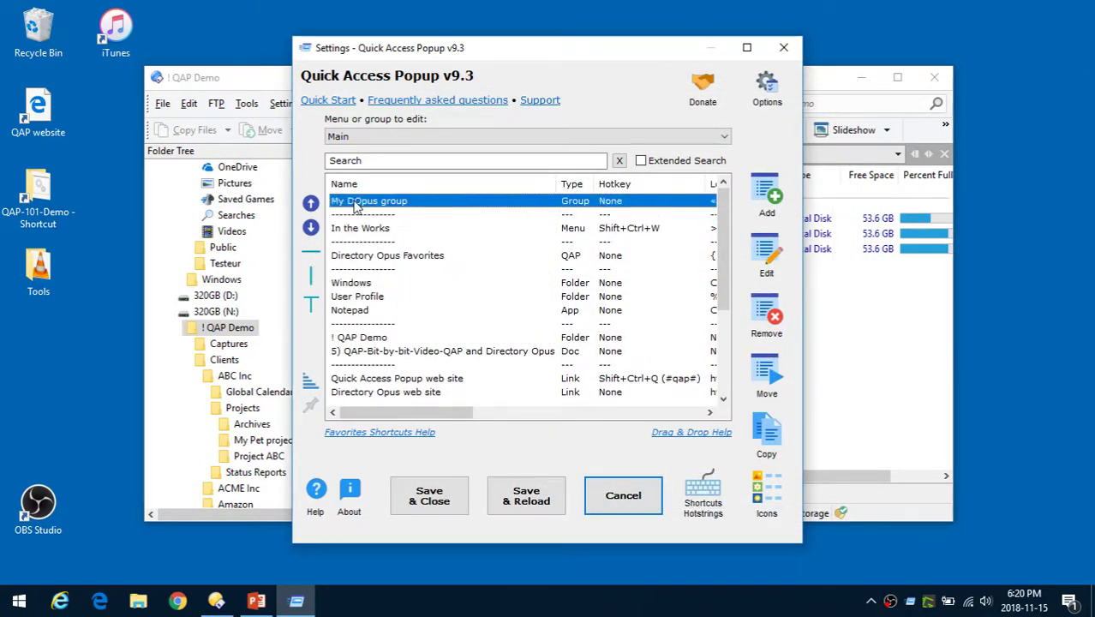
double_click(399, 203)
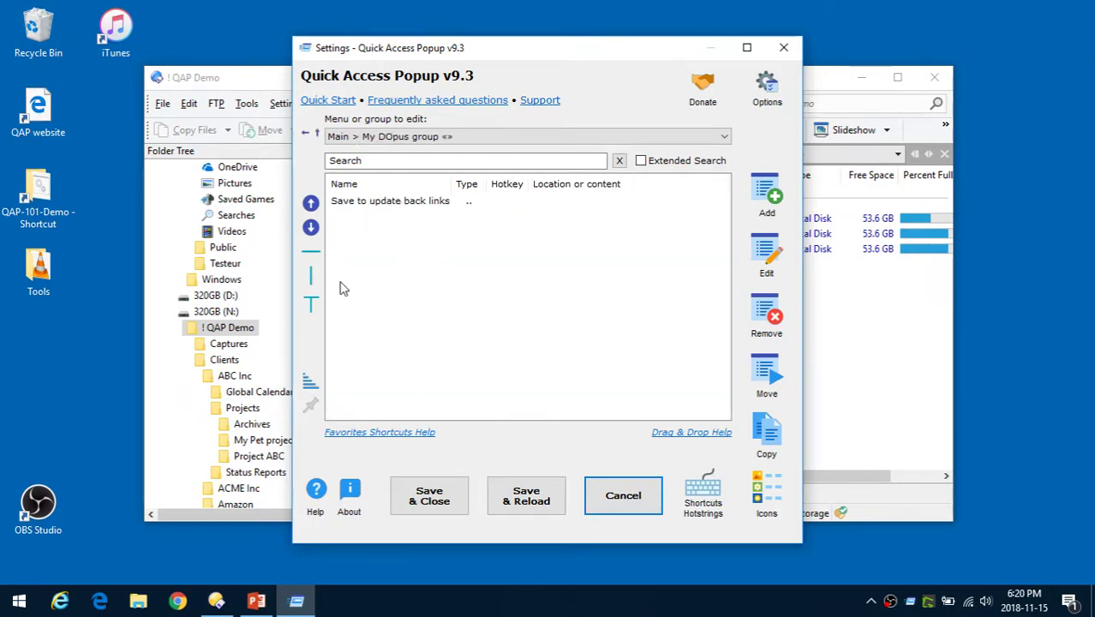
Step: Add a Folder favorite with path C:\ inside My DOpus group
click(766, 195)
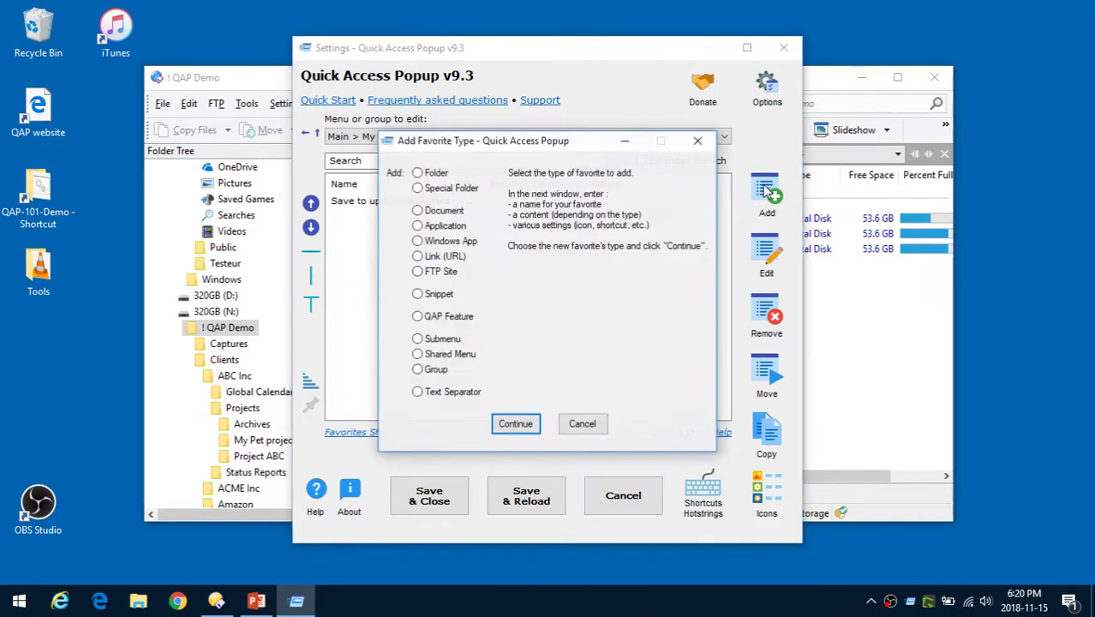
double_click(435, 173)
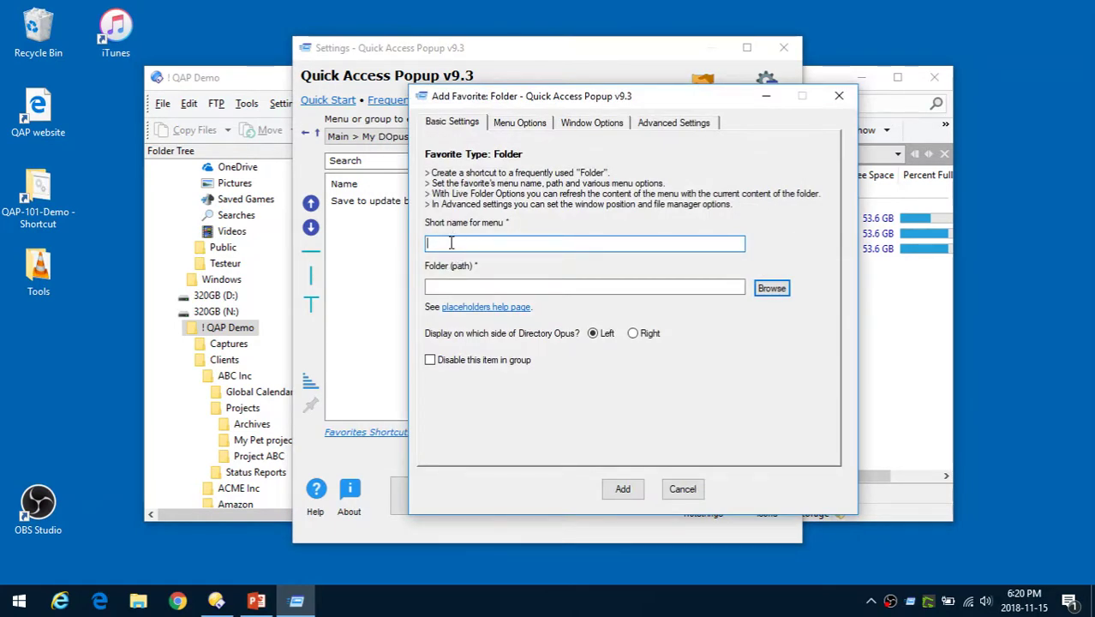
click(473, 286)
text(C)
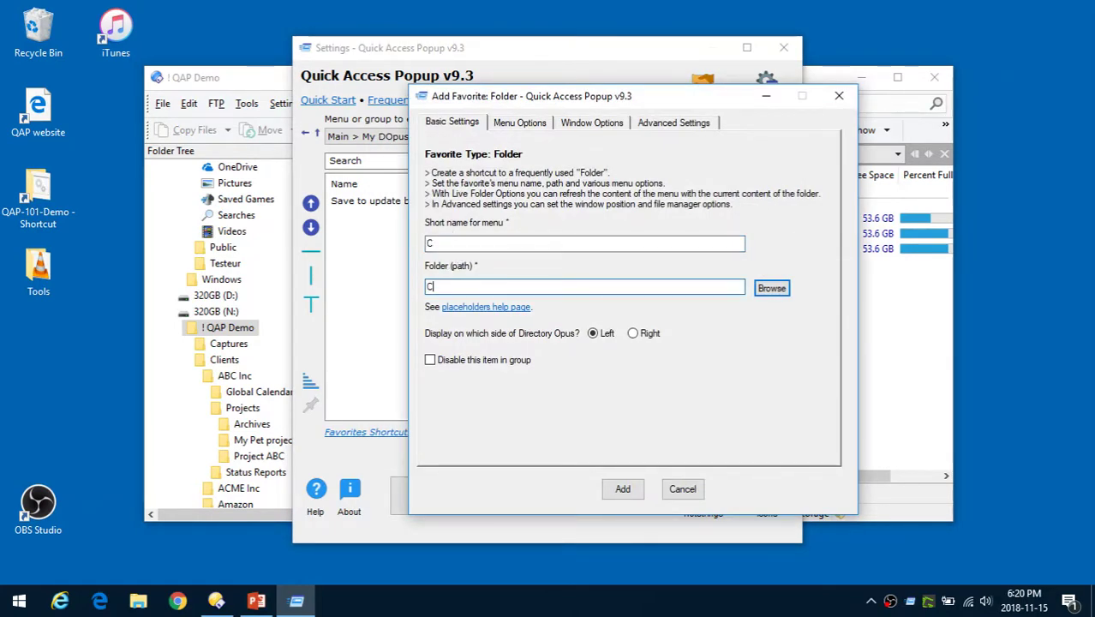
text(:\)
click(623, 489)
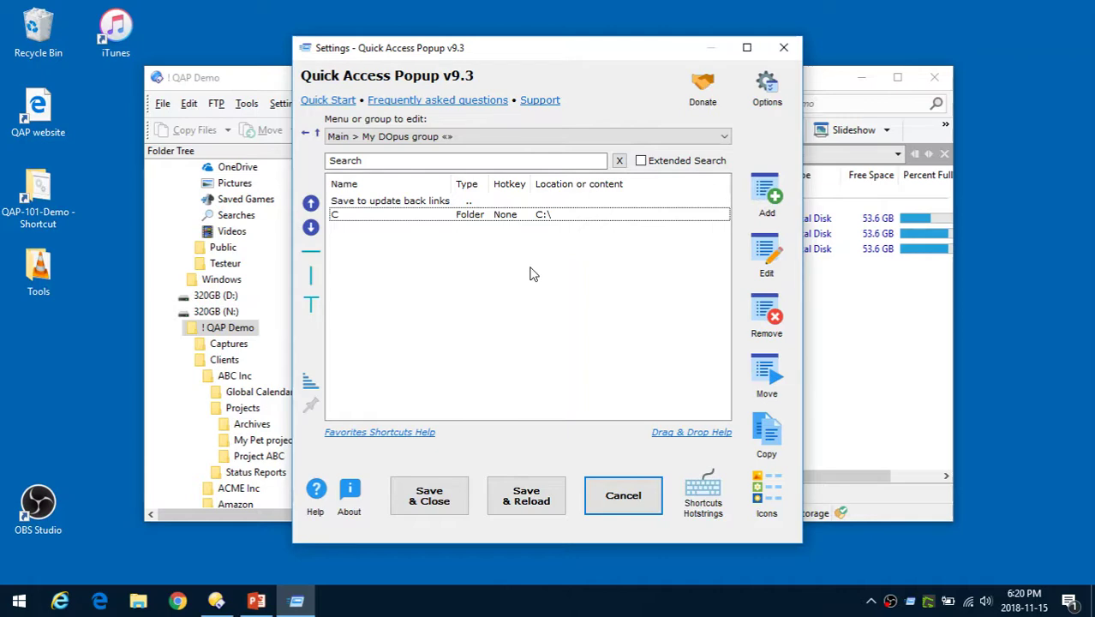
Step: Add a Folder favorite with path D:\, opening on Directory Opus's right side
click(766, 194)
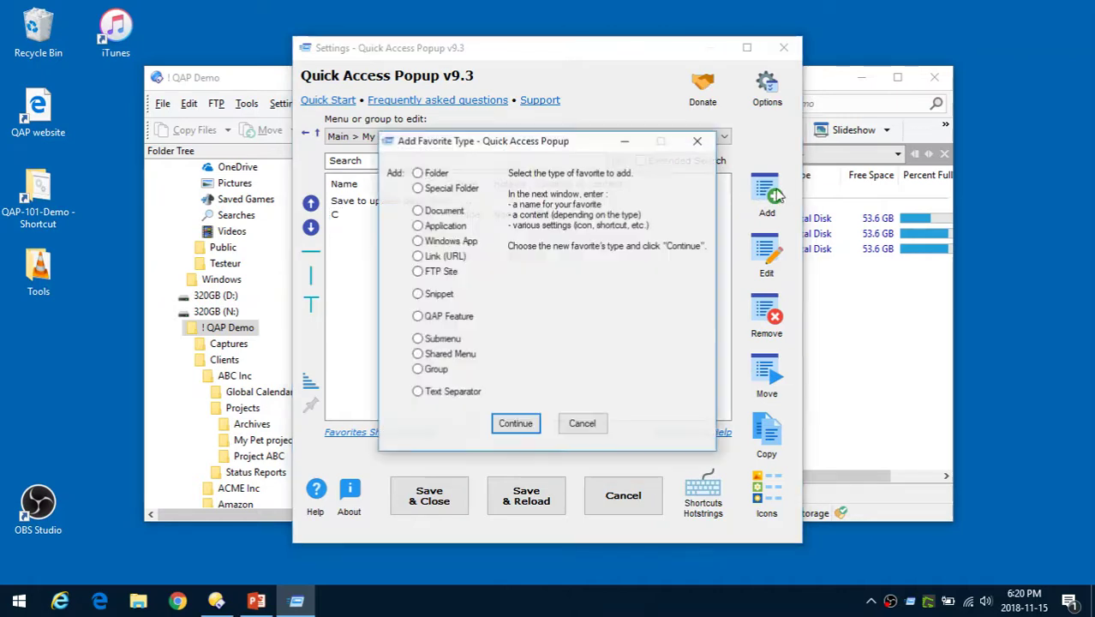
double_click(440, 174)
click(473, 285)
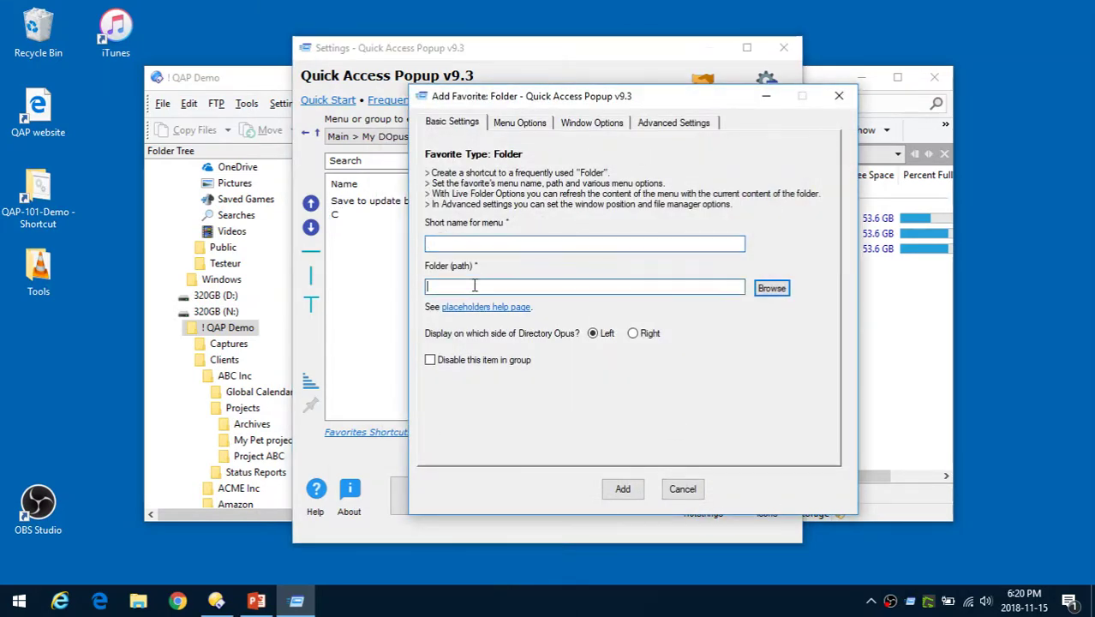
text(D:)
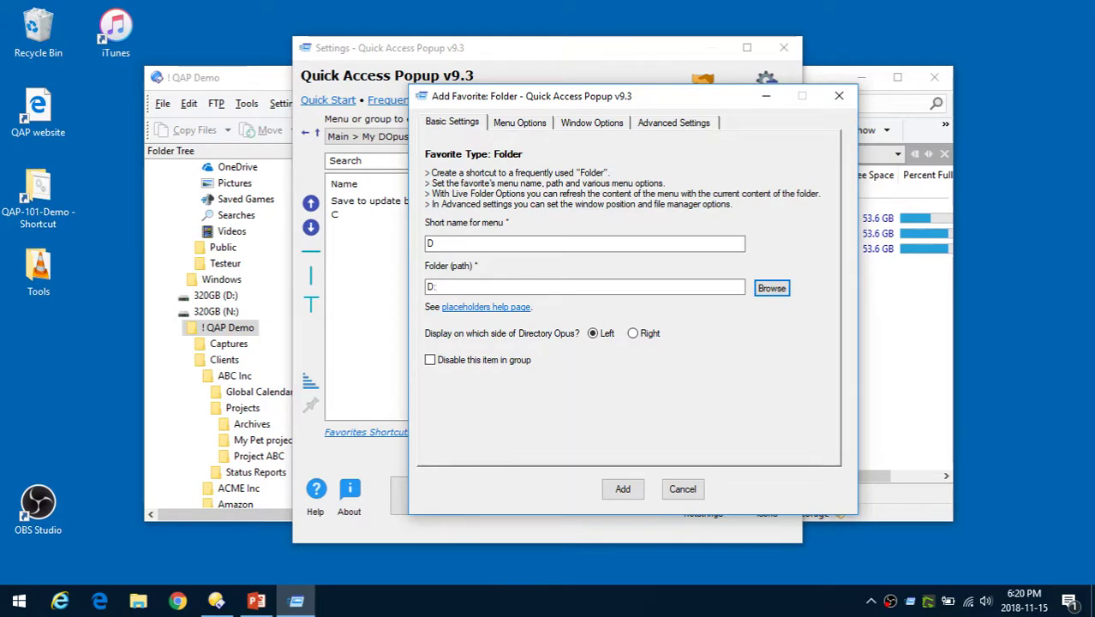
text(\)
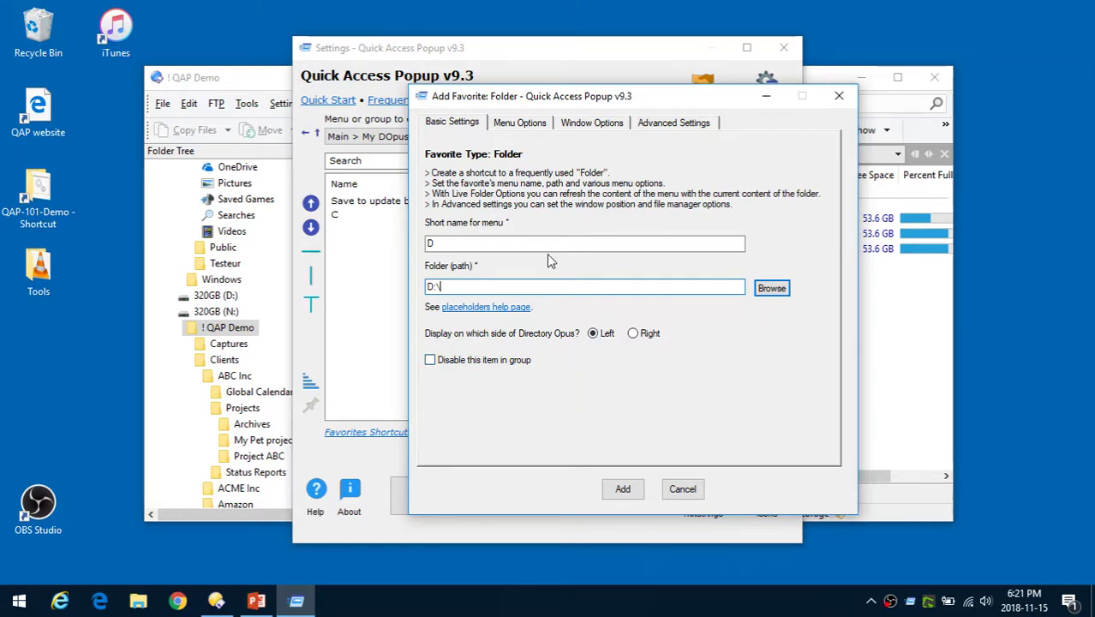
click(635, 333)
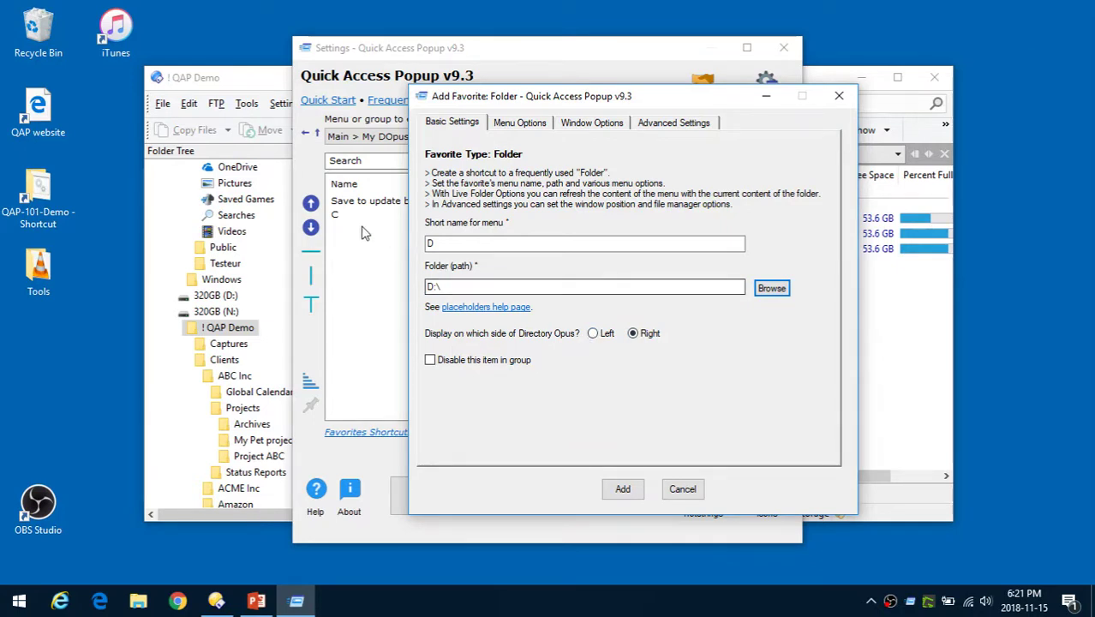
click(622, 488)
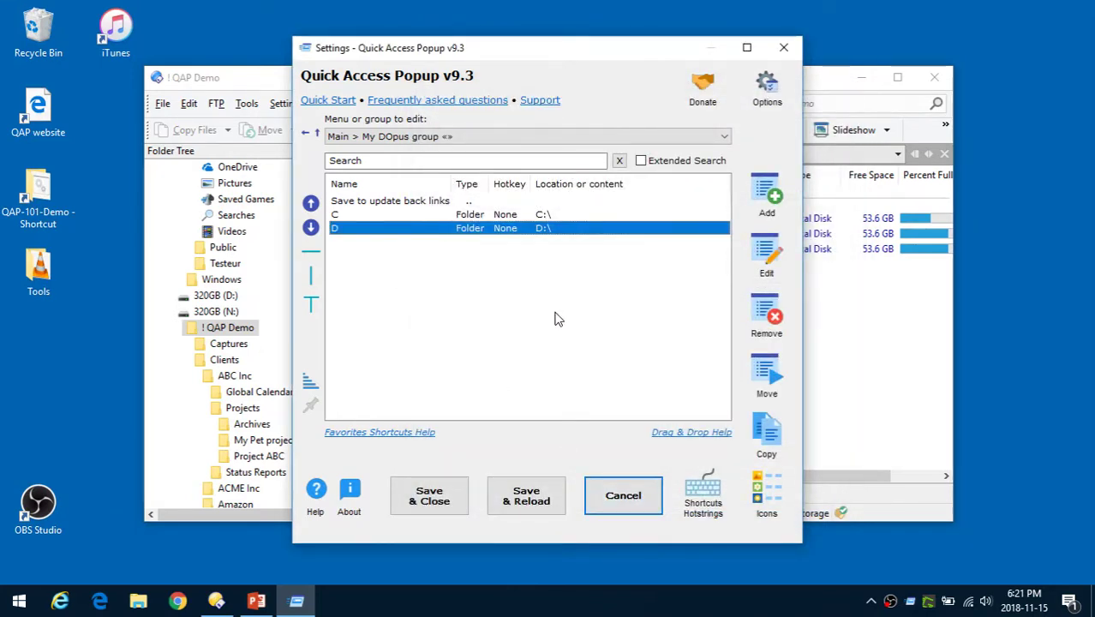
Step: Switch to Directory Opus and back to QAP Settings, then begin adding another favorite to the group
click(383, 269)
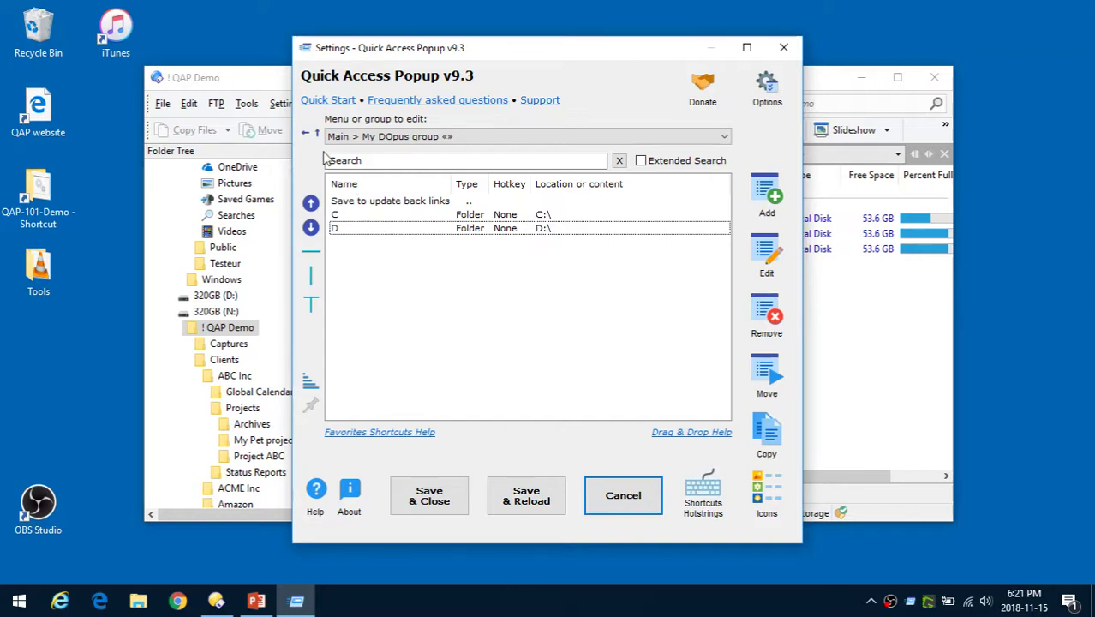
click(263, 82)
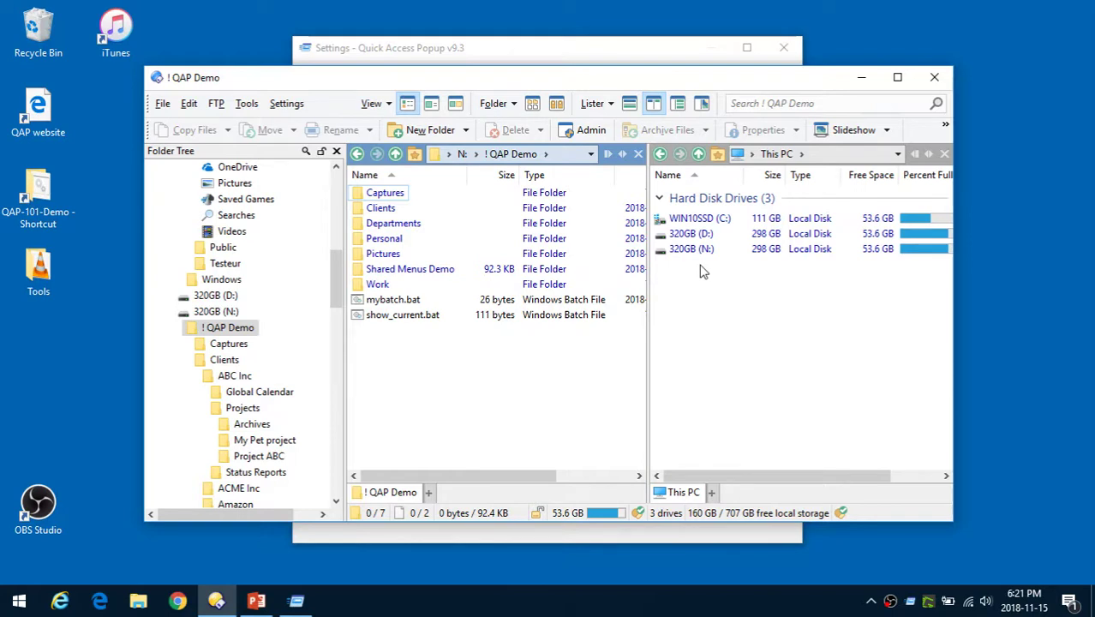
click(481, 53)
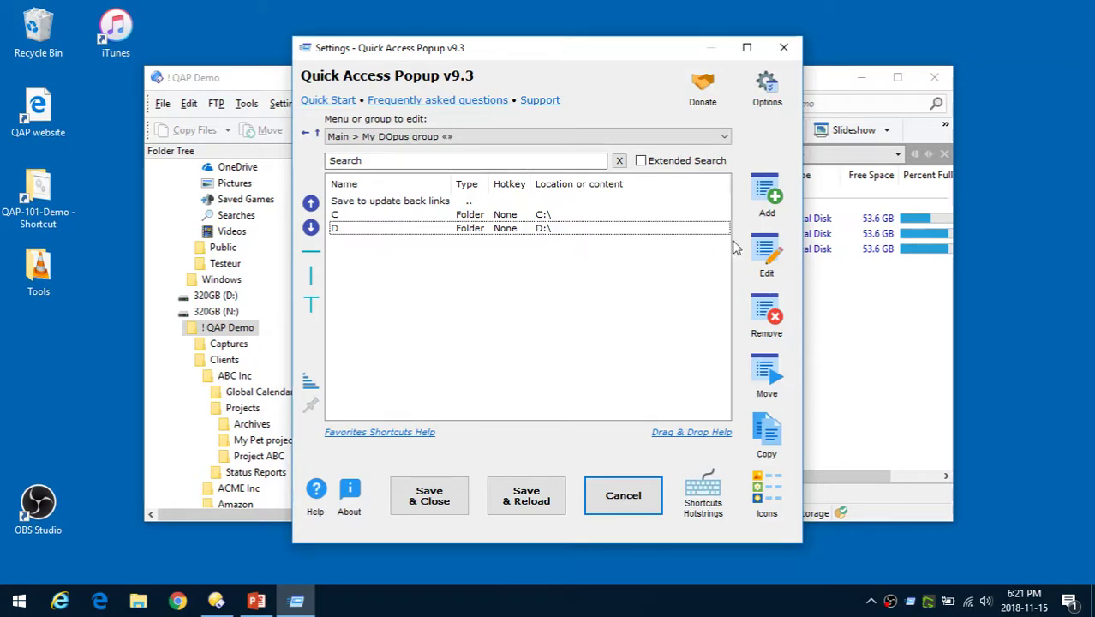
click(769, 199)
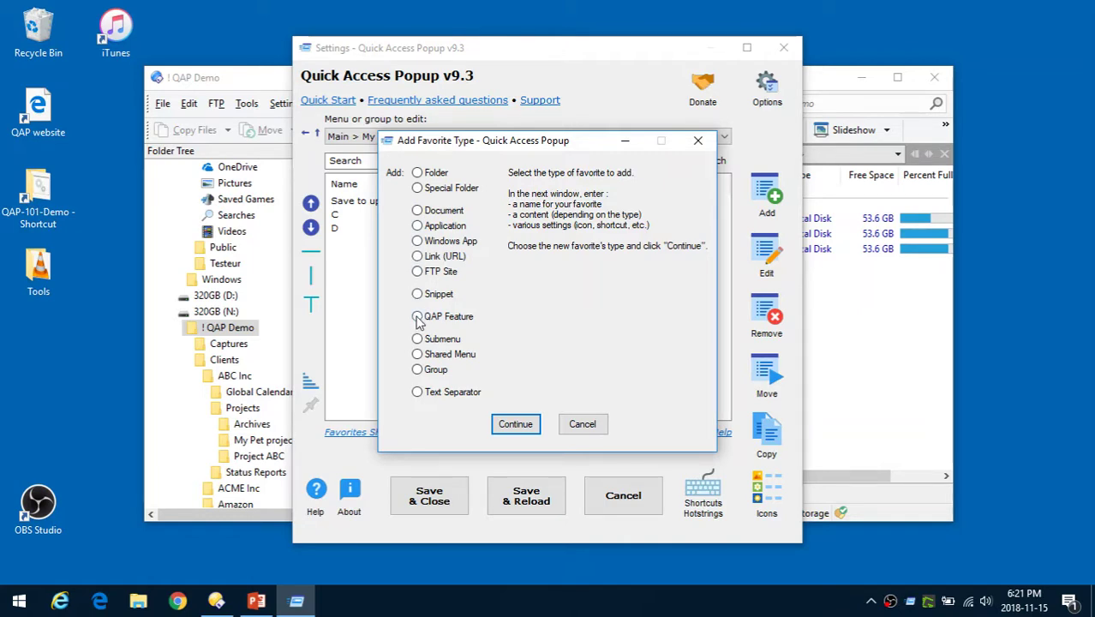
click(420, 257)
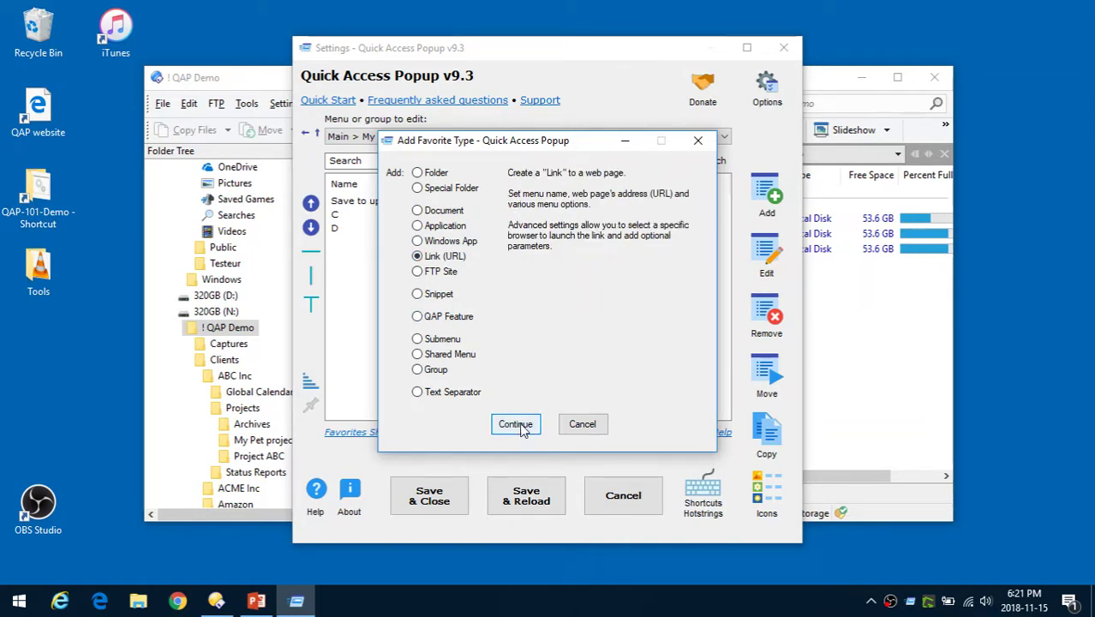
click(515, 423)
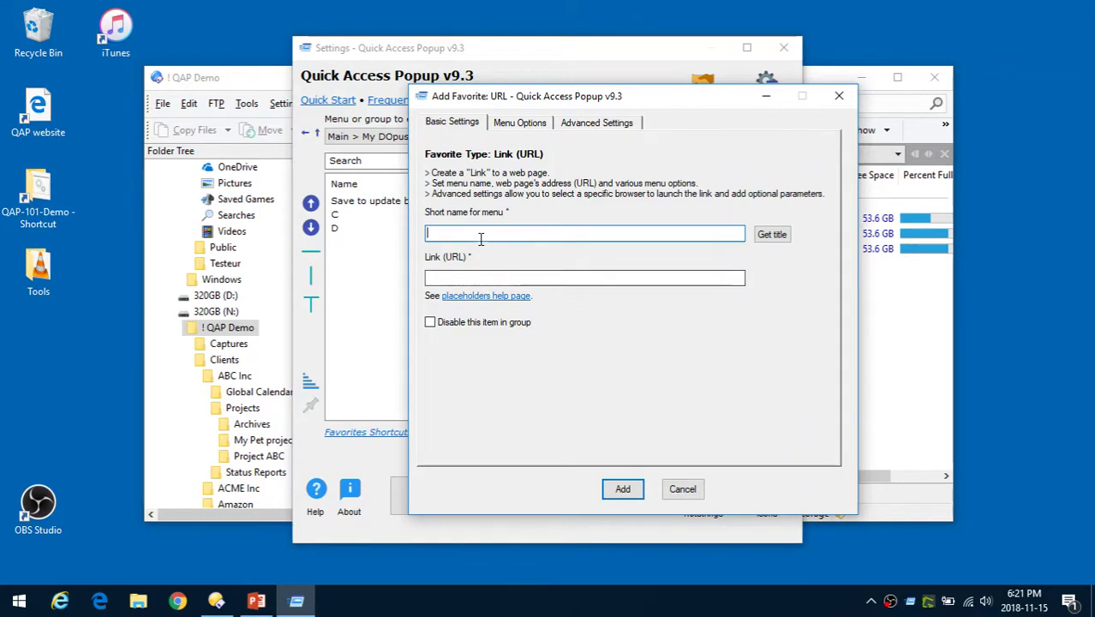
text(QAP )
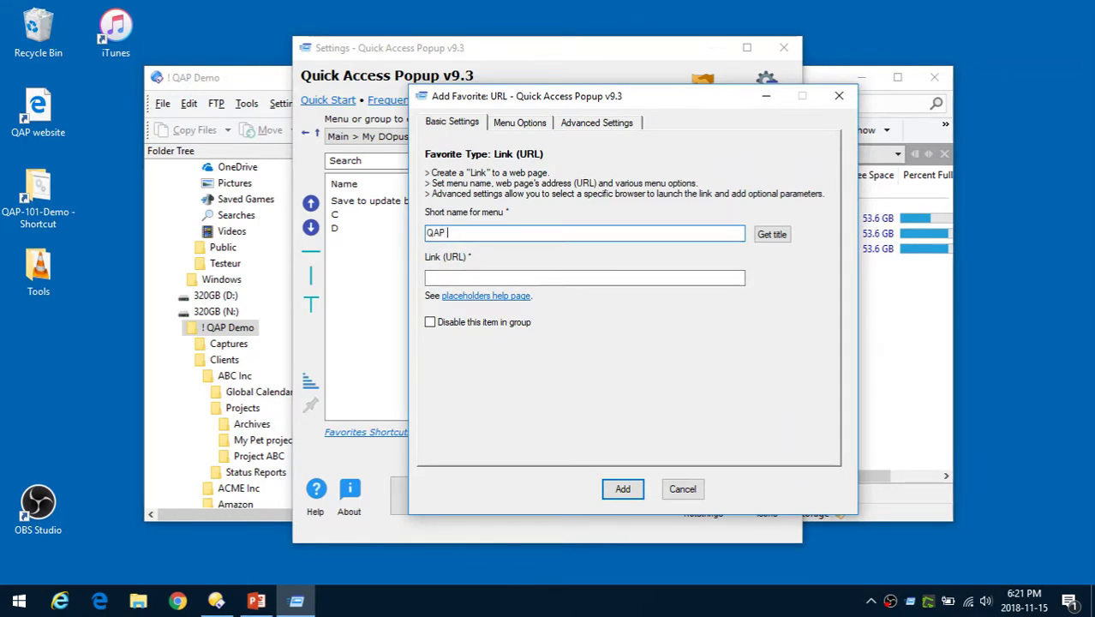
text(Web Site)
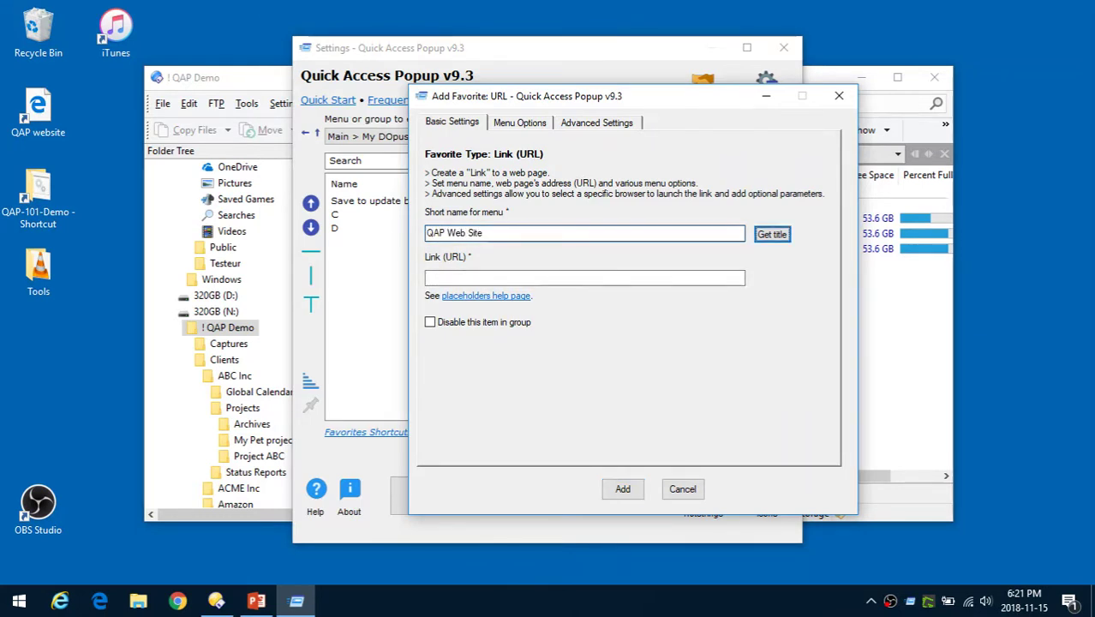
key(Tab)
text(htt)
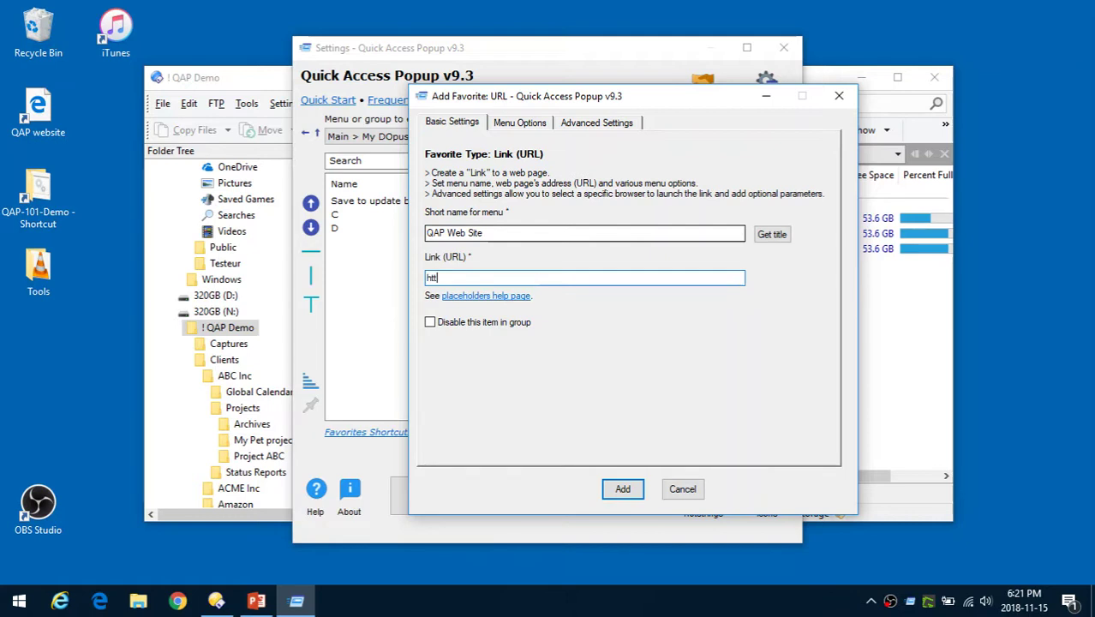
text(p)
text(s:\\\)
text(//)
text(www.qhickaa)
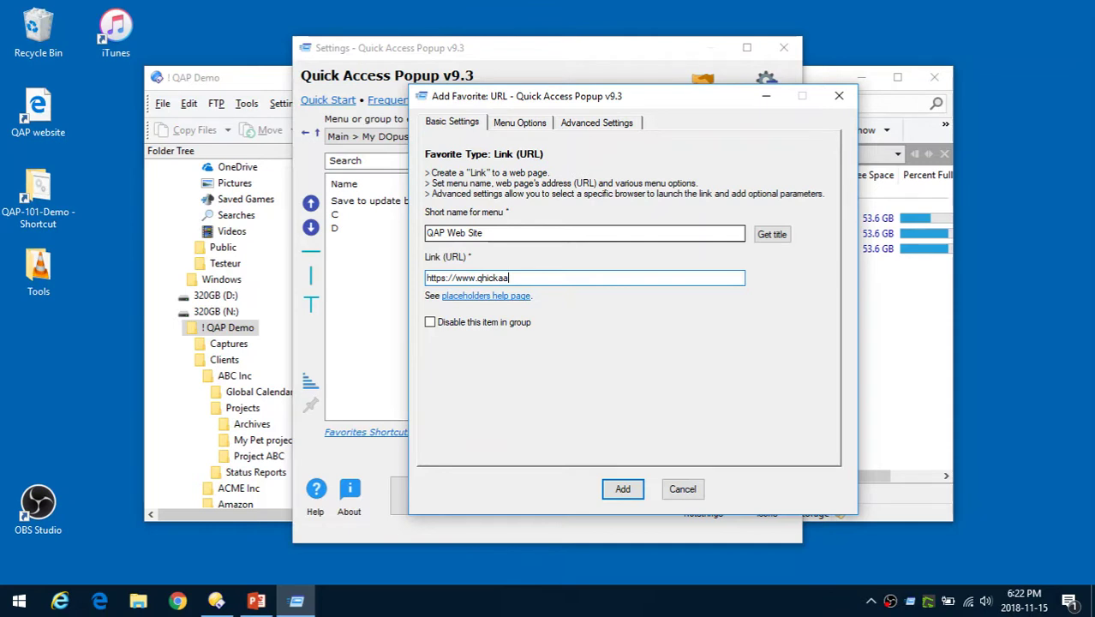
text(uickaccesspopup.com.)
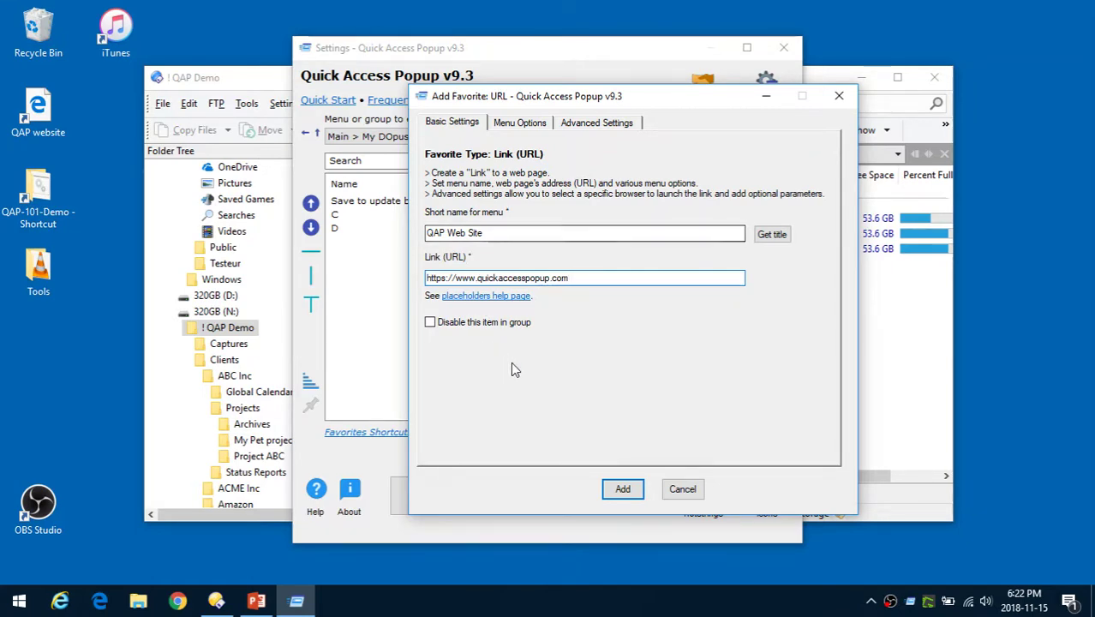
click(622, 489)
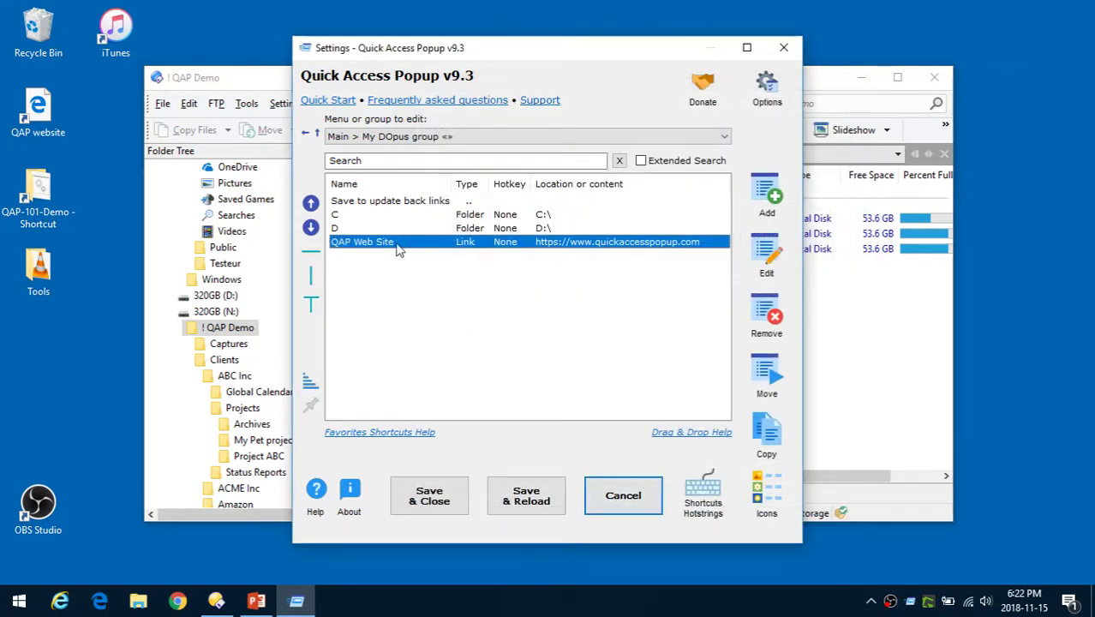
Step: Save and close the settings, then check that My DOpus group heads the QAP menu
click(430, 497)
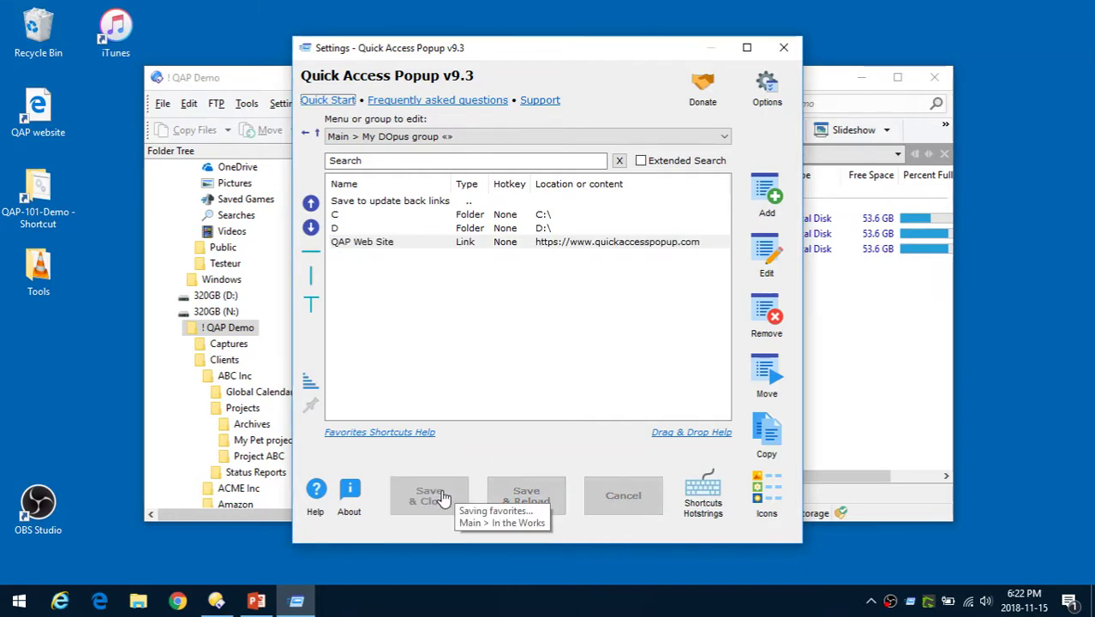
middle_click(428, 214)
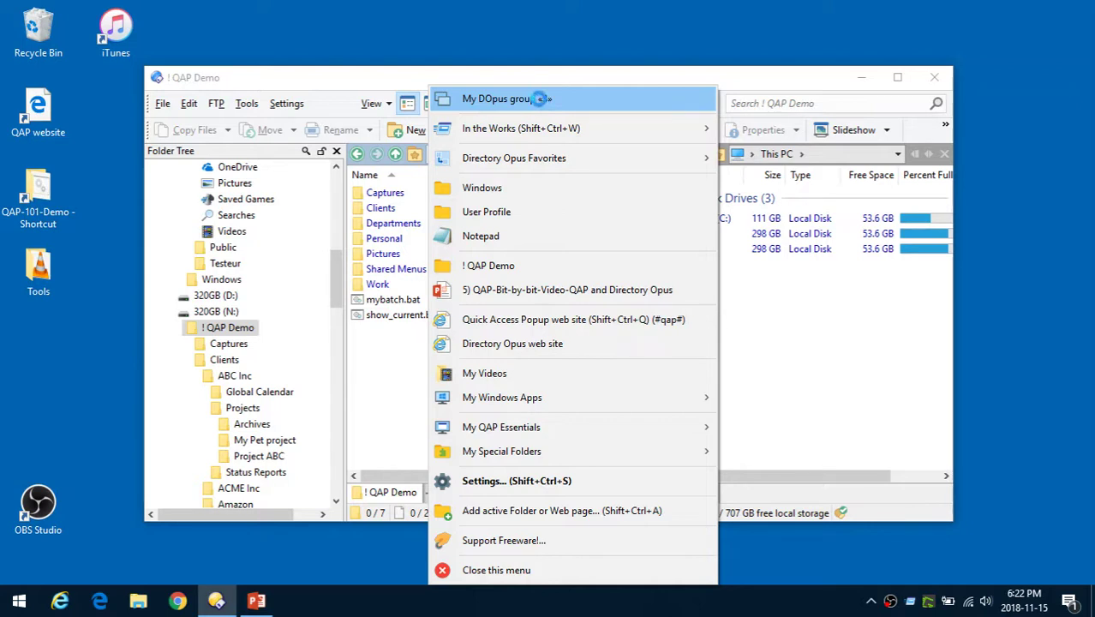
click(374, 355)
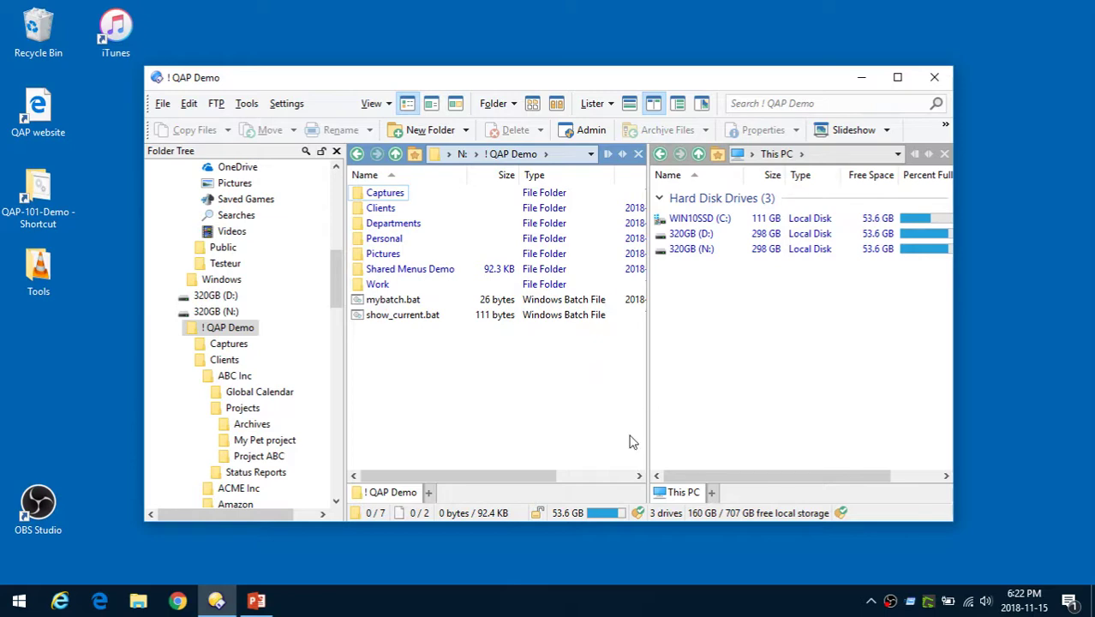
Step: Launch My DOpus group from the QAP menu, check the opened C:\ and D:\ tabs and website, then close Edge
middle_click(493, 297)
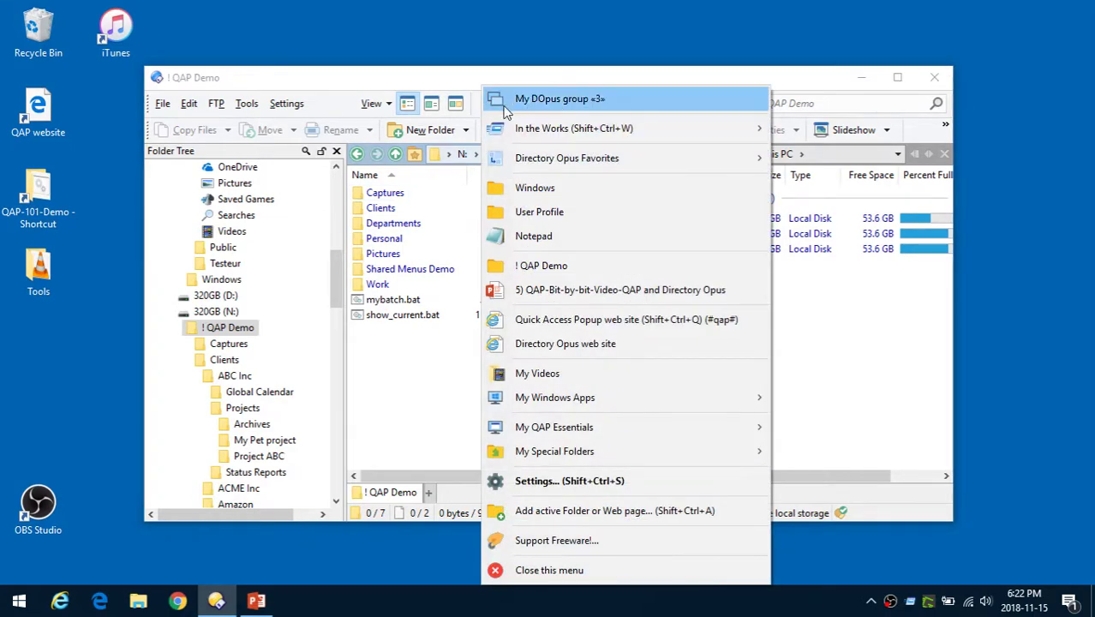
click(511, 105)
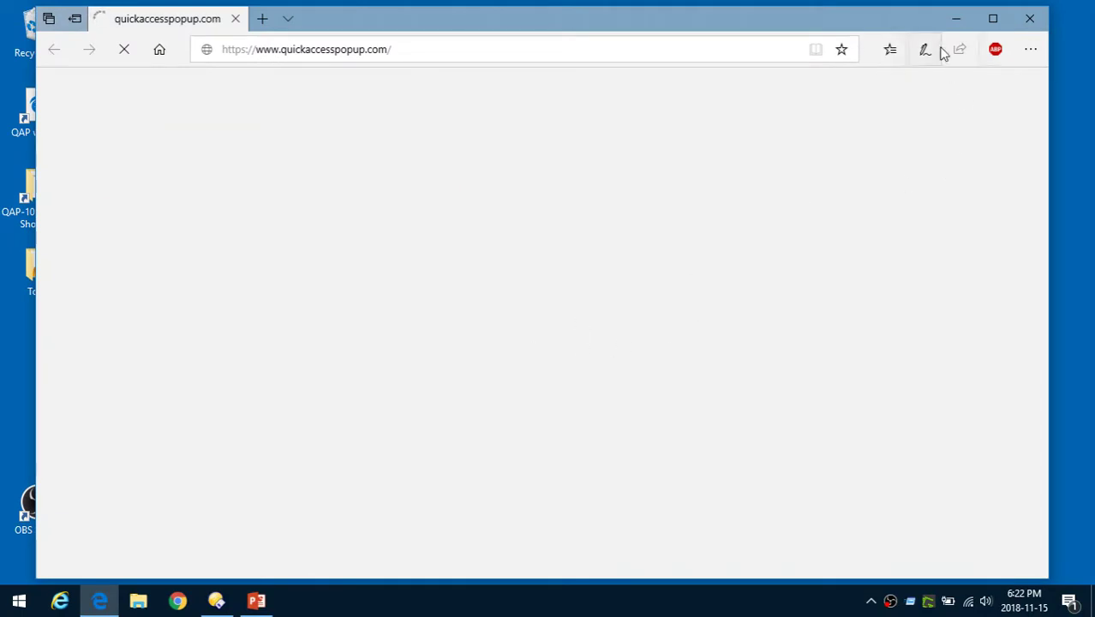
click(955, 18)
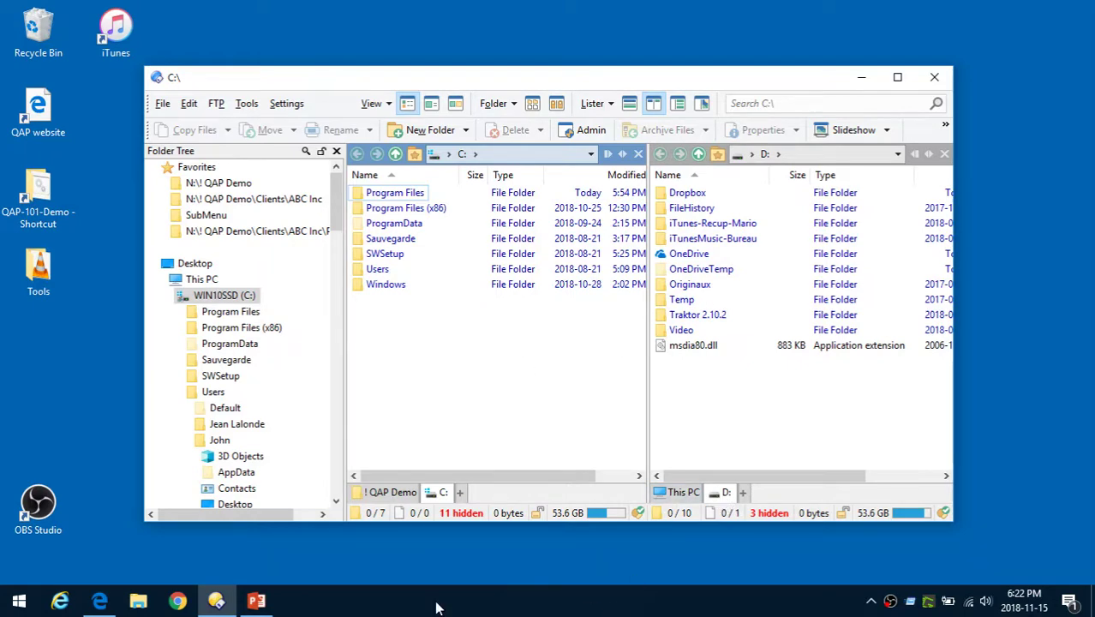
click(99, 602)
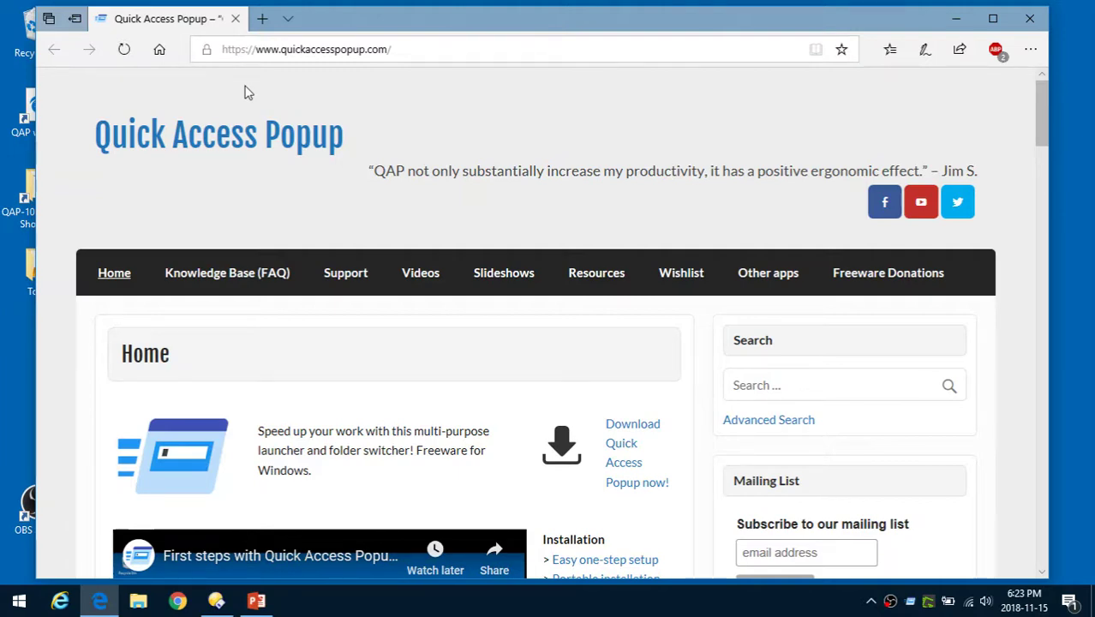
click(1030, 18)
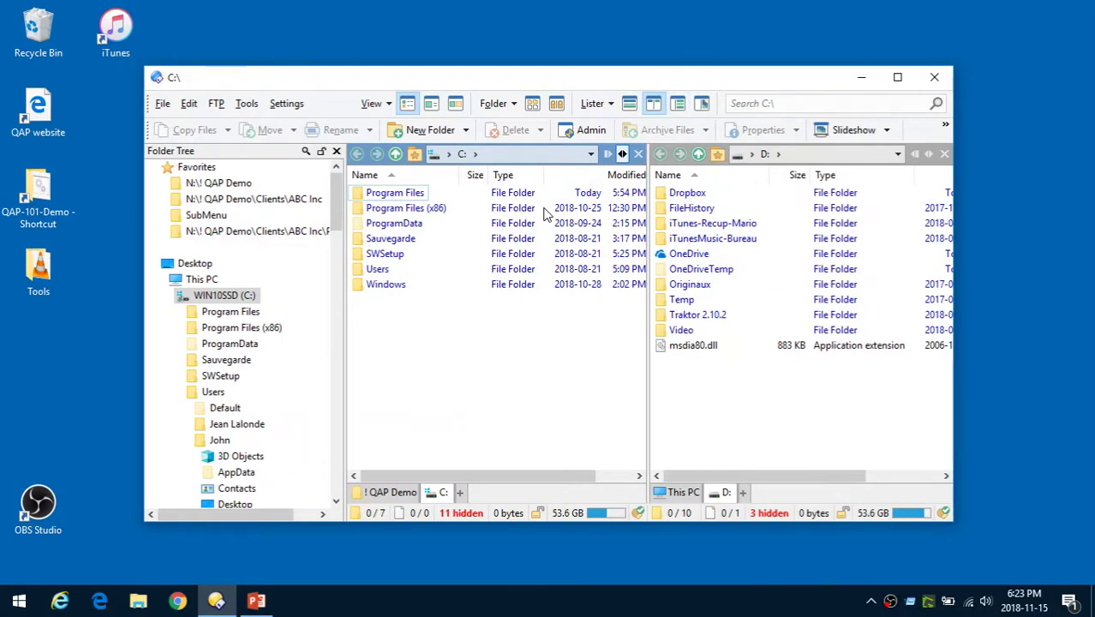
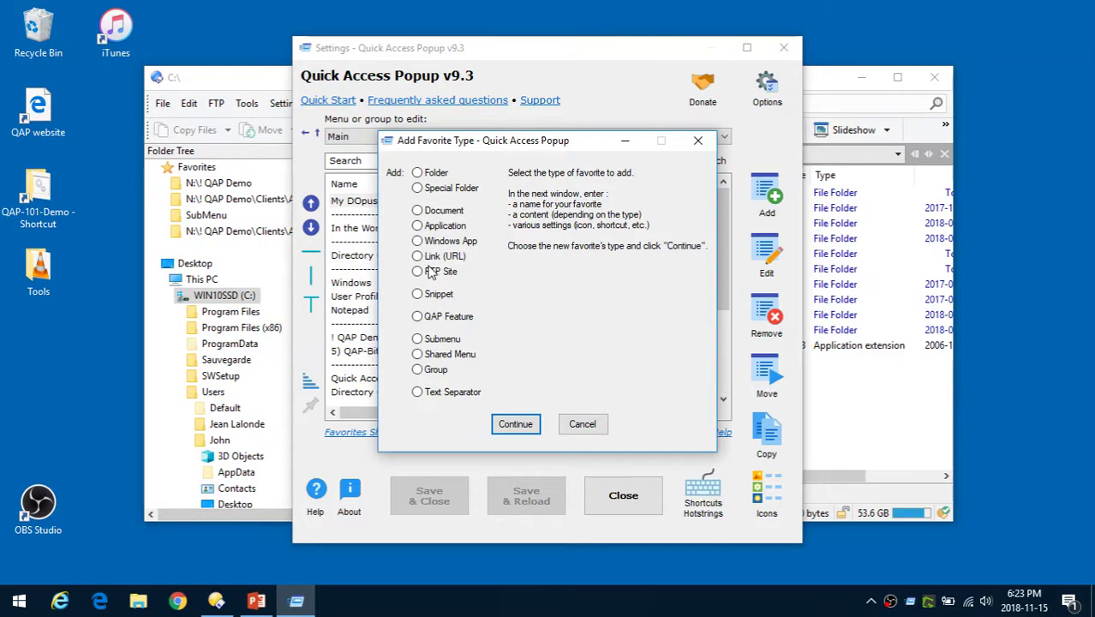
Step: Start a new FTP Site favorite and name it 'FTP Example'
click(417, 272)
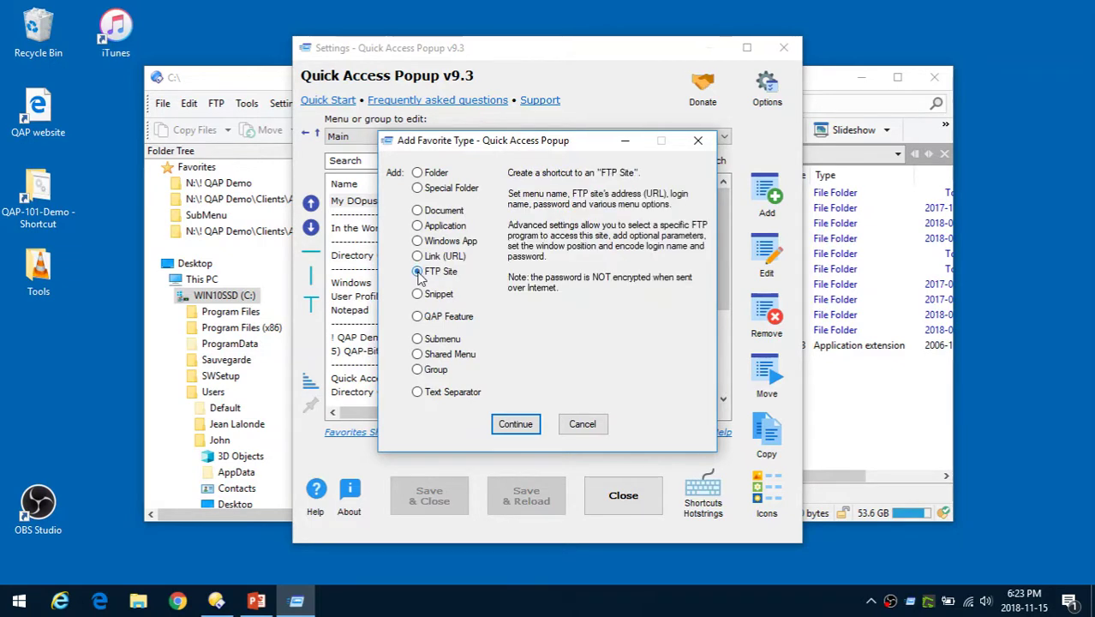
click(515, 423)
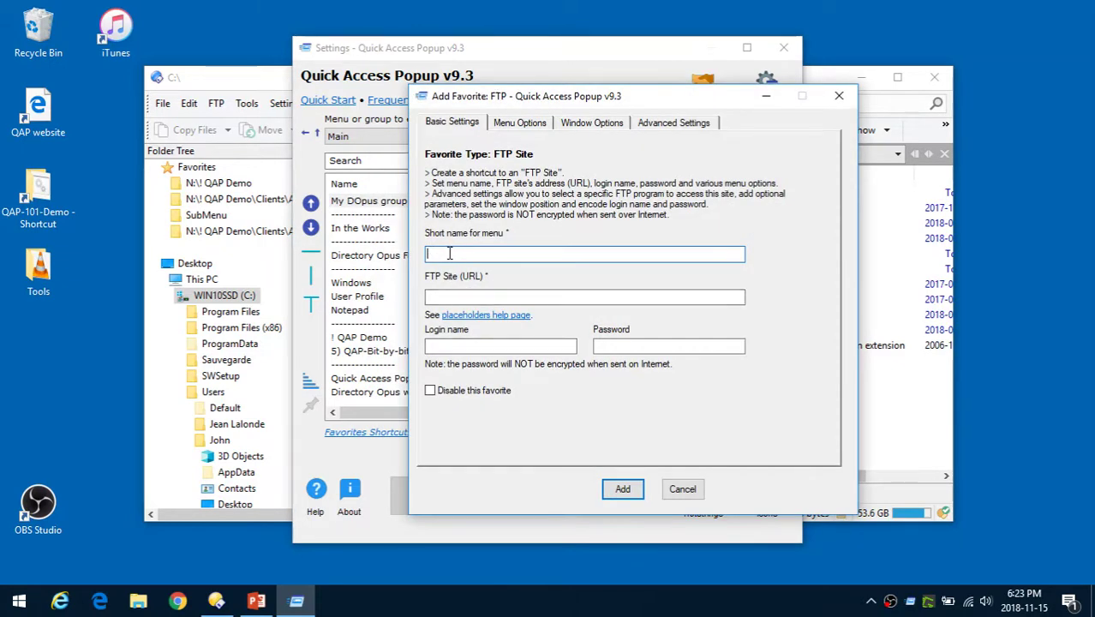
text(FTP Exzample)
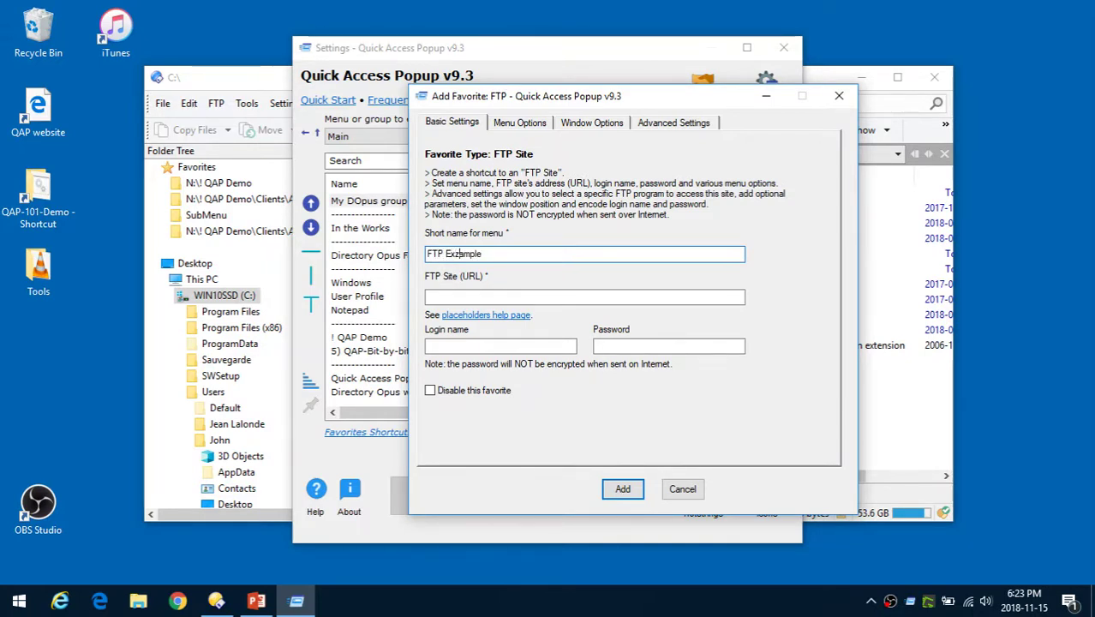
key(BackSpace)
Step: Set the FTP address to ftp://ftp.example.com and add the favorite
click(437, 294)
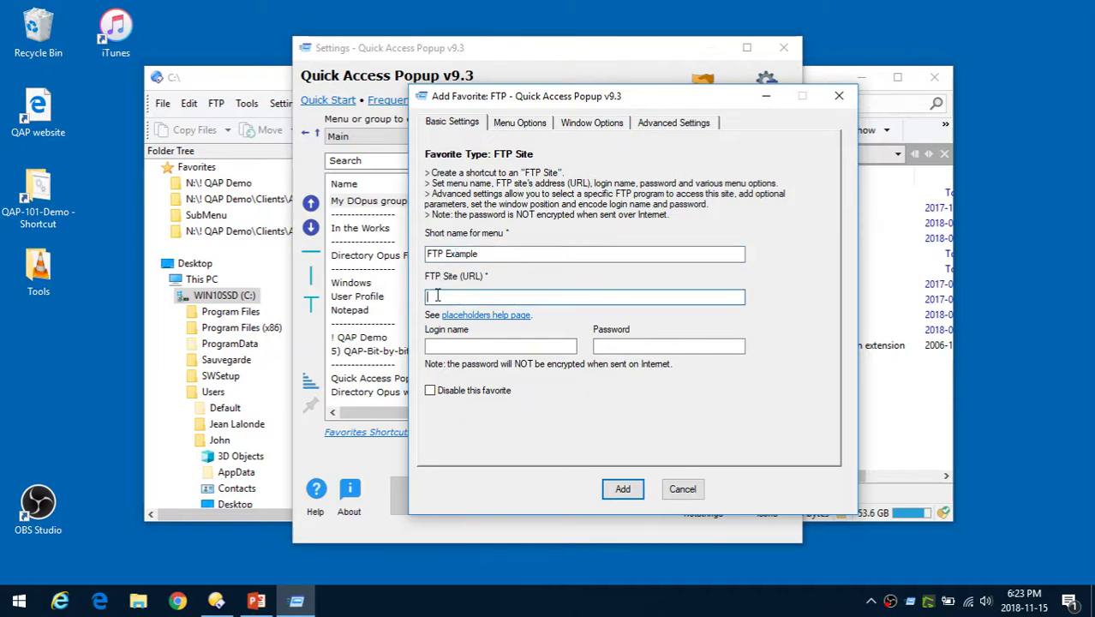
text(ftp)
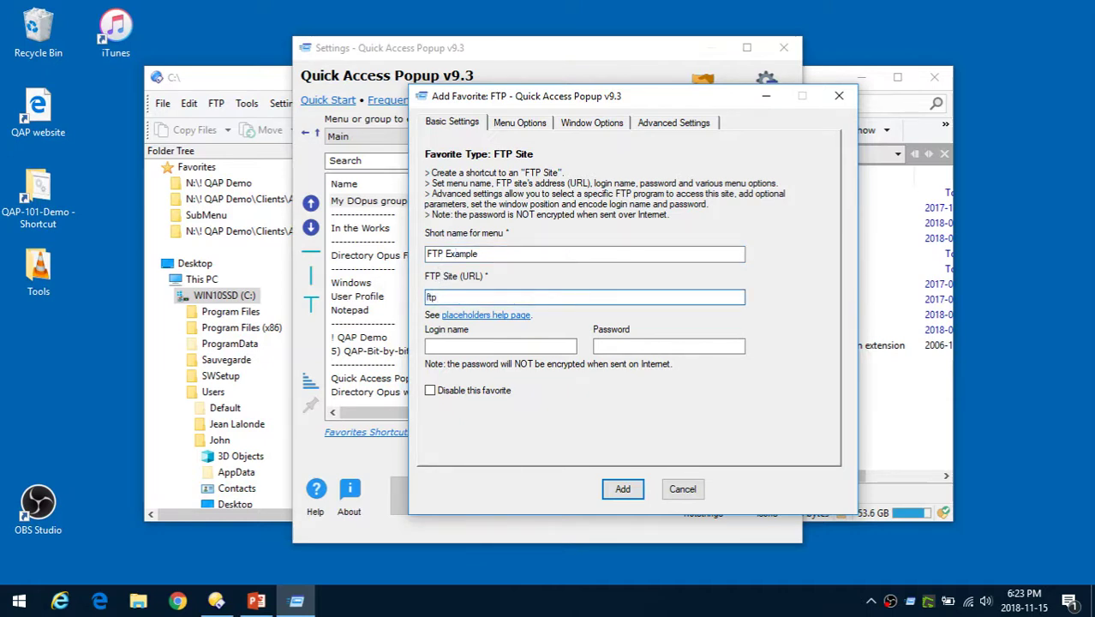
text(:)
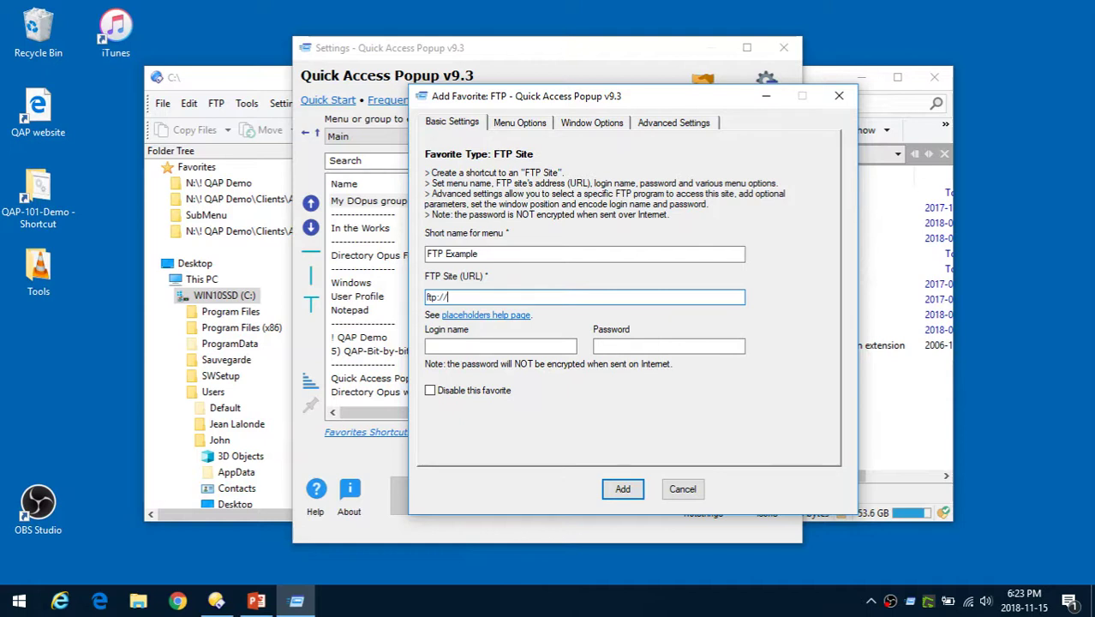
text(//ftp.example.com)
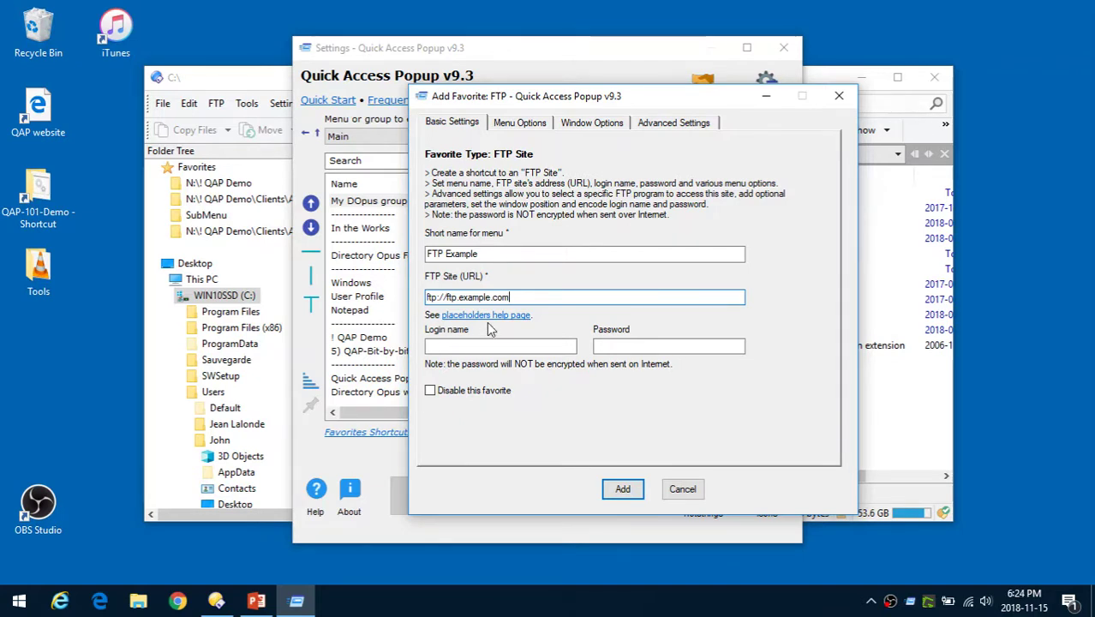
click(473, 344)
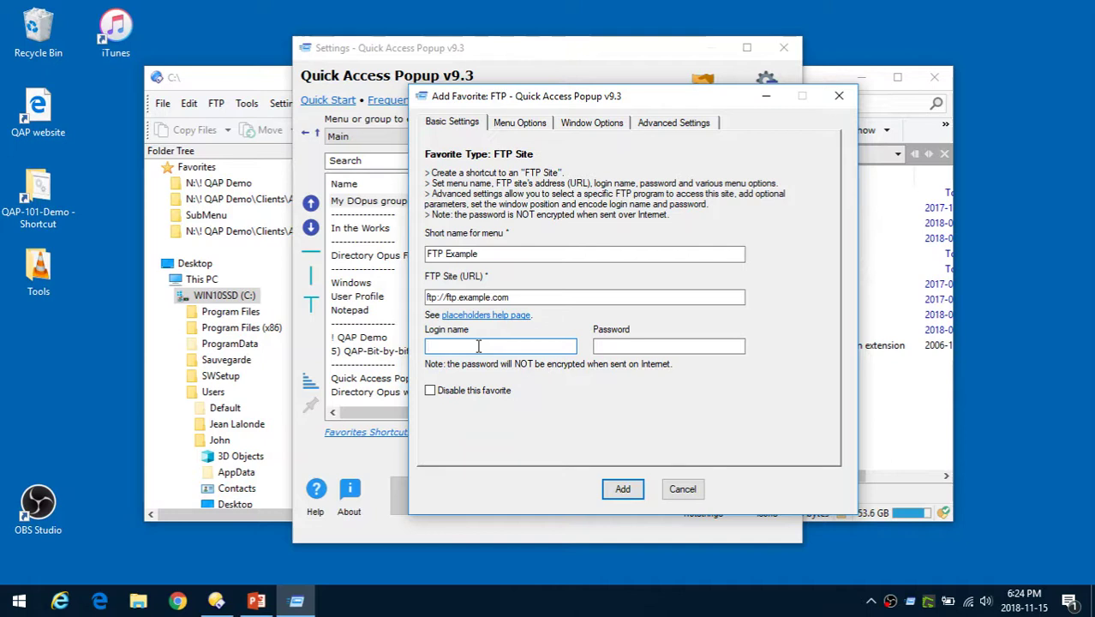
click(485, 298)
drag(509, 296, 427, 300)
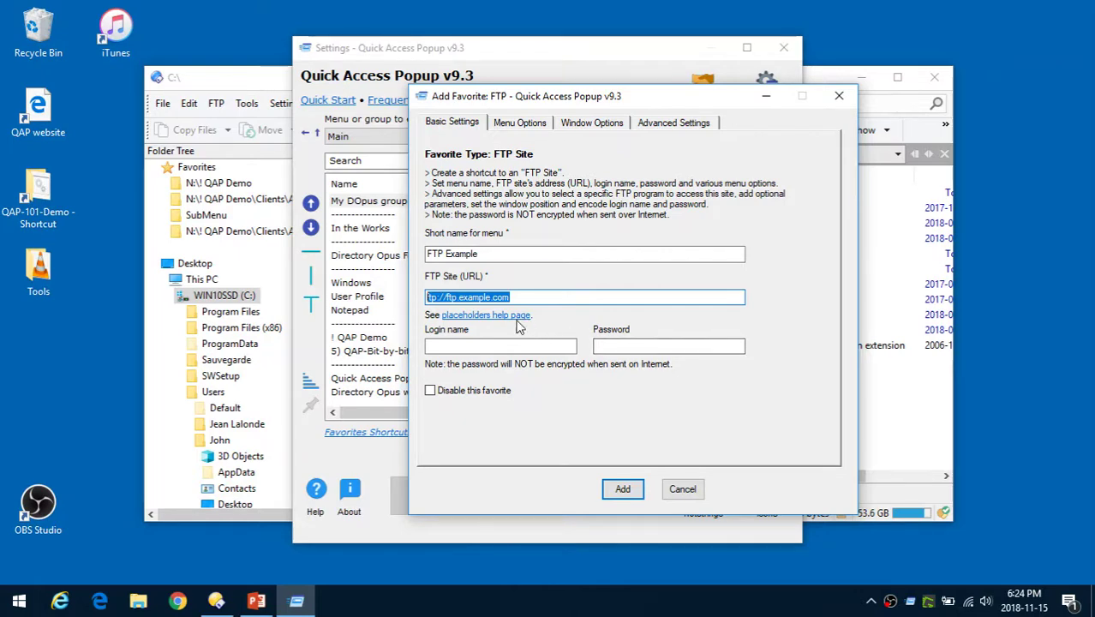
click(623, 488)
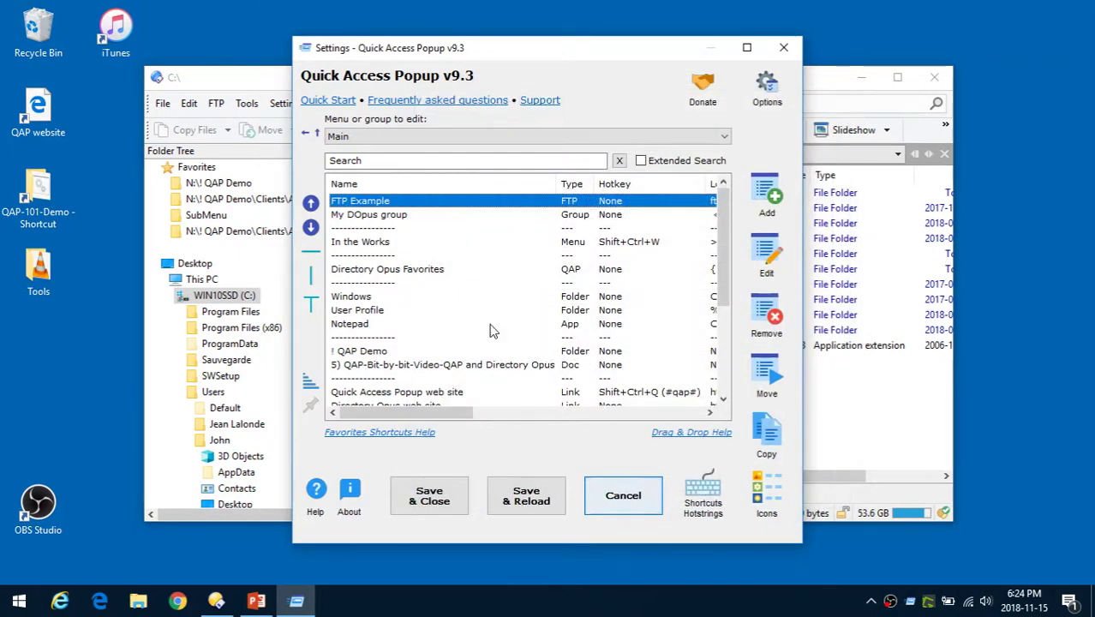
Step: Save favorites, launch FTP Example to browse ftp.example.com in Directory Opus, then close that window
click(453, 505)
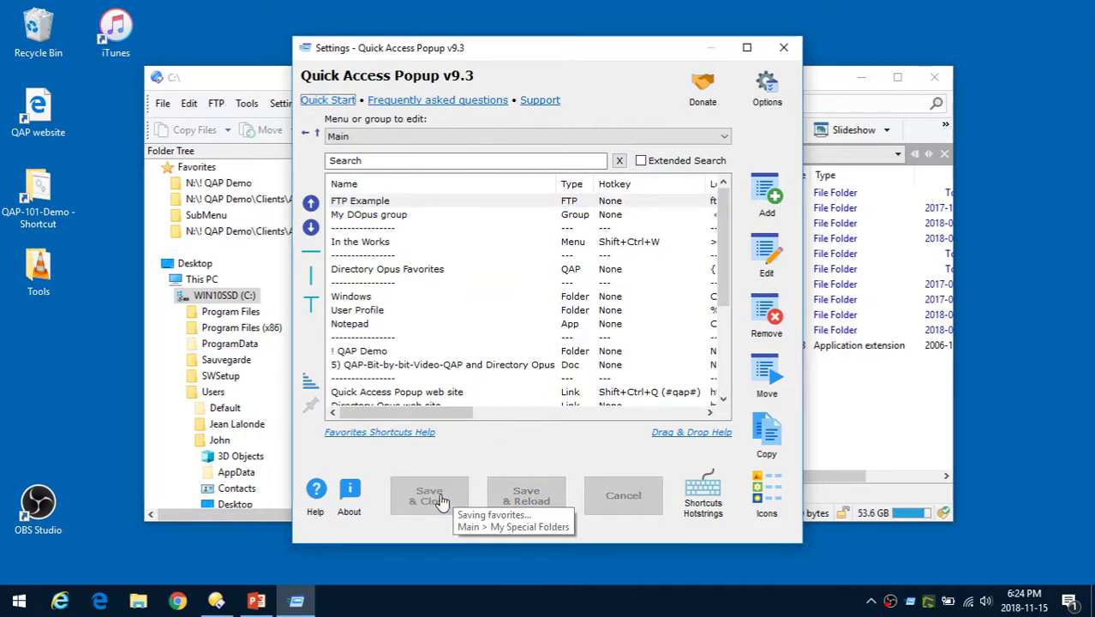
click(857, 79)
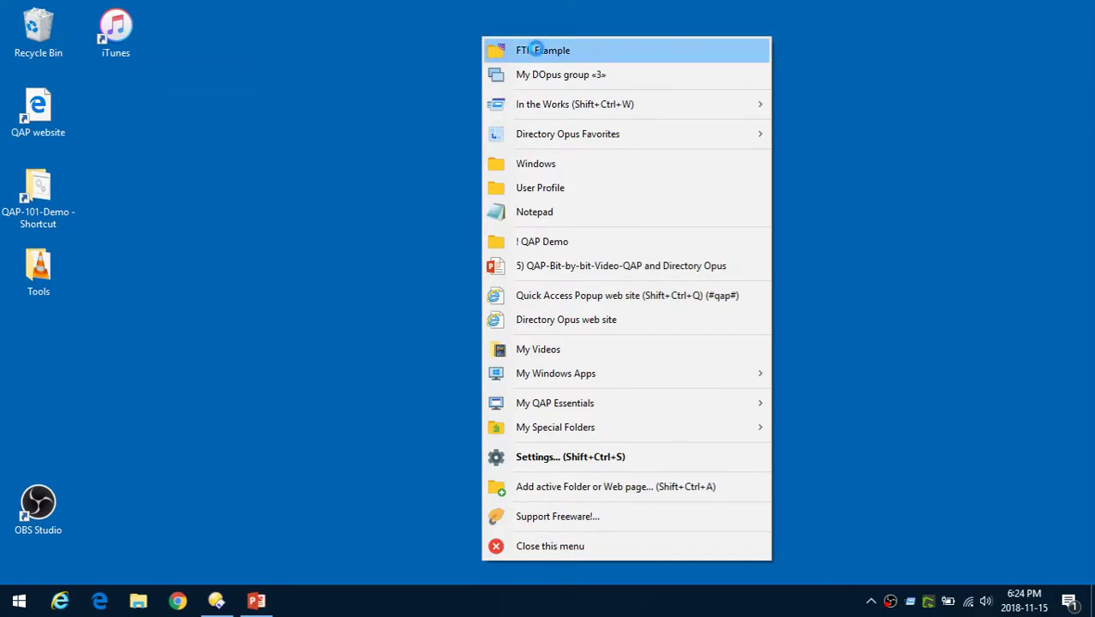
click(551, 47)
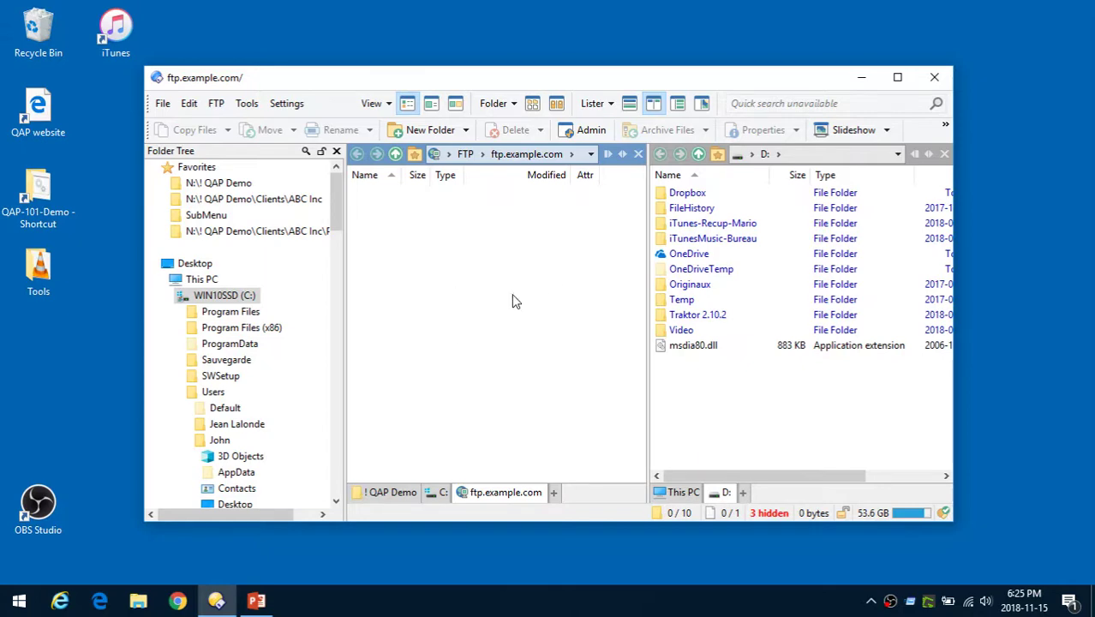
click(933, 80)
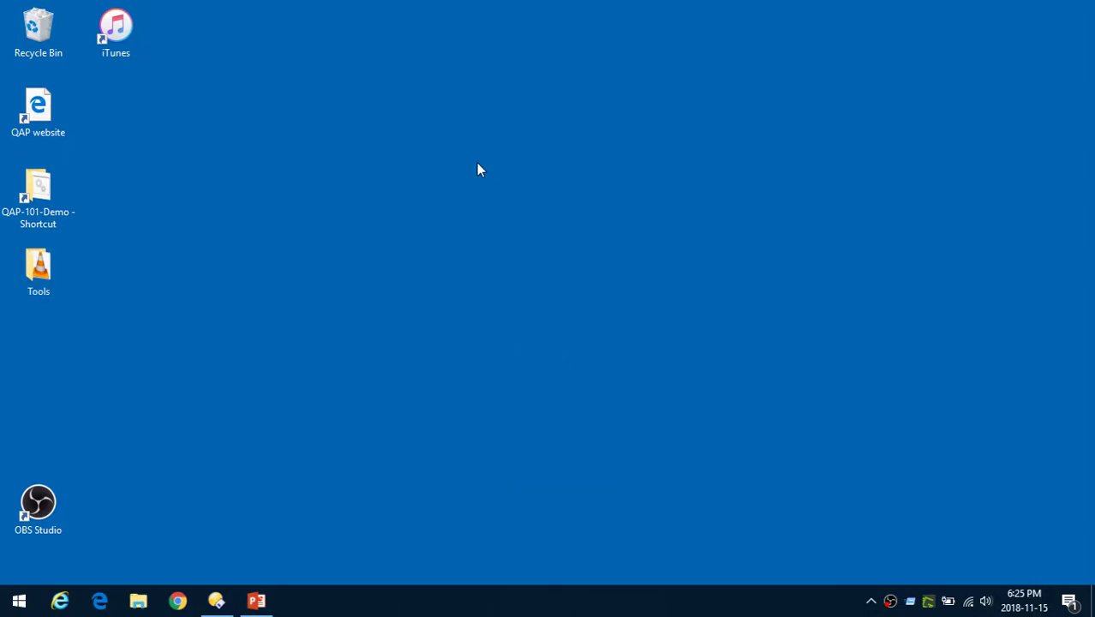
key(alt+Tab)
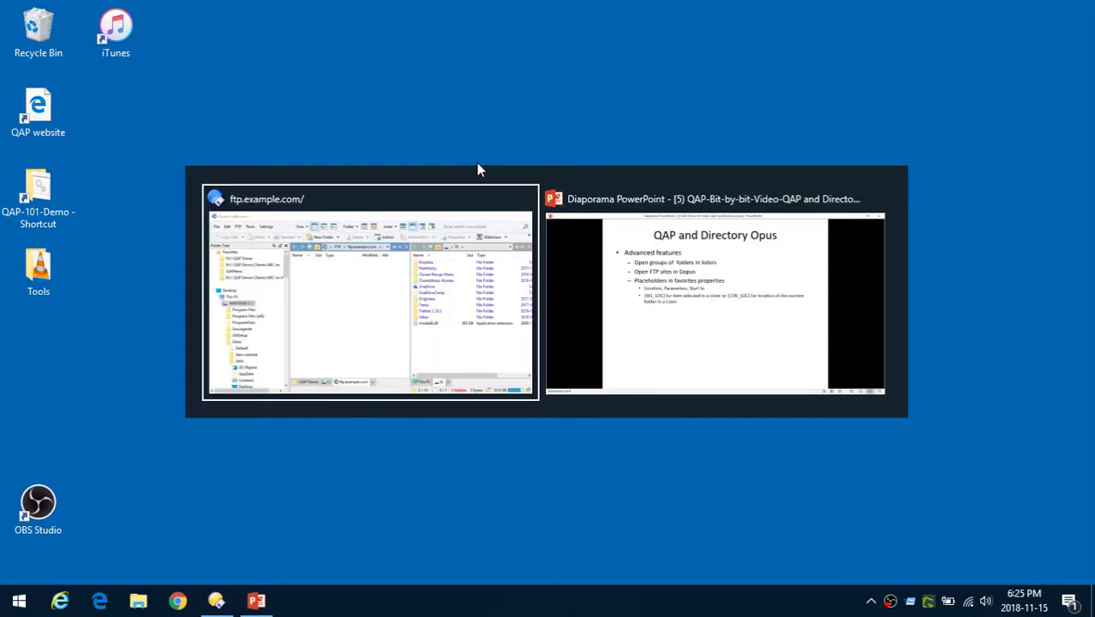
key(alt+Tab)
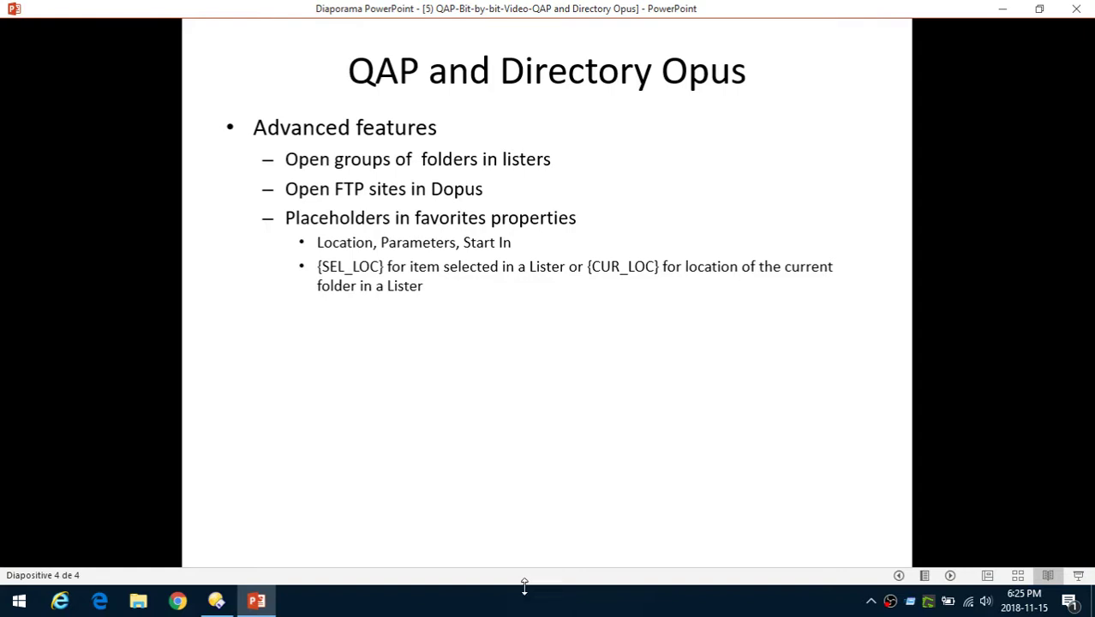
click(1003, 8)
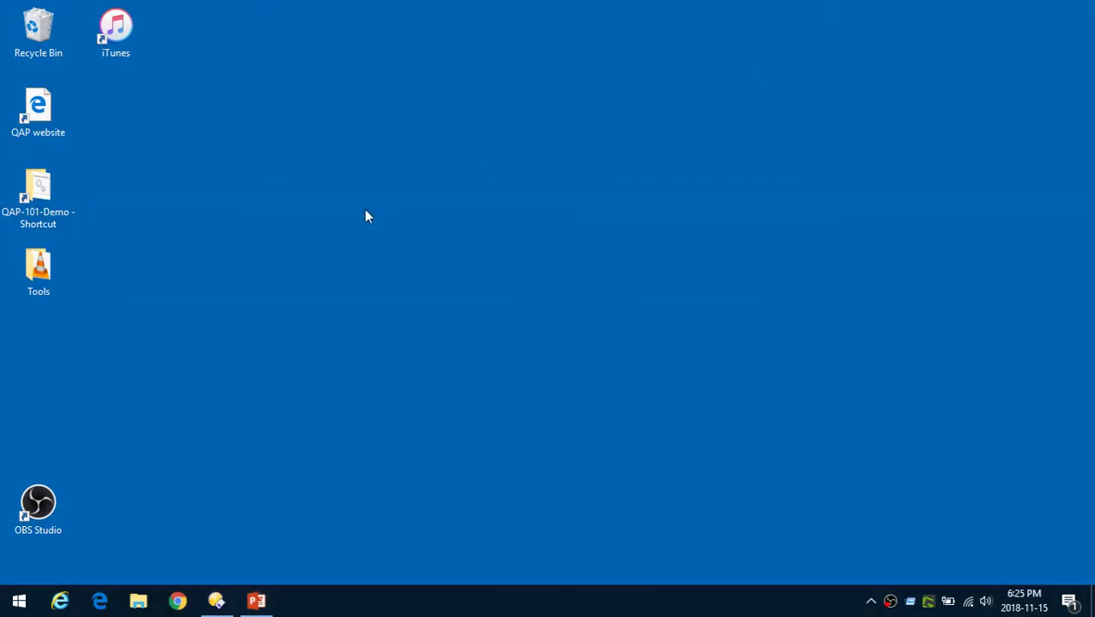
Step: From QAP Settings, start a new Application favorite, glance at Advanced Settings, and return to Basic Settings
middle_click(320, 94)
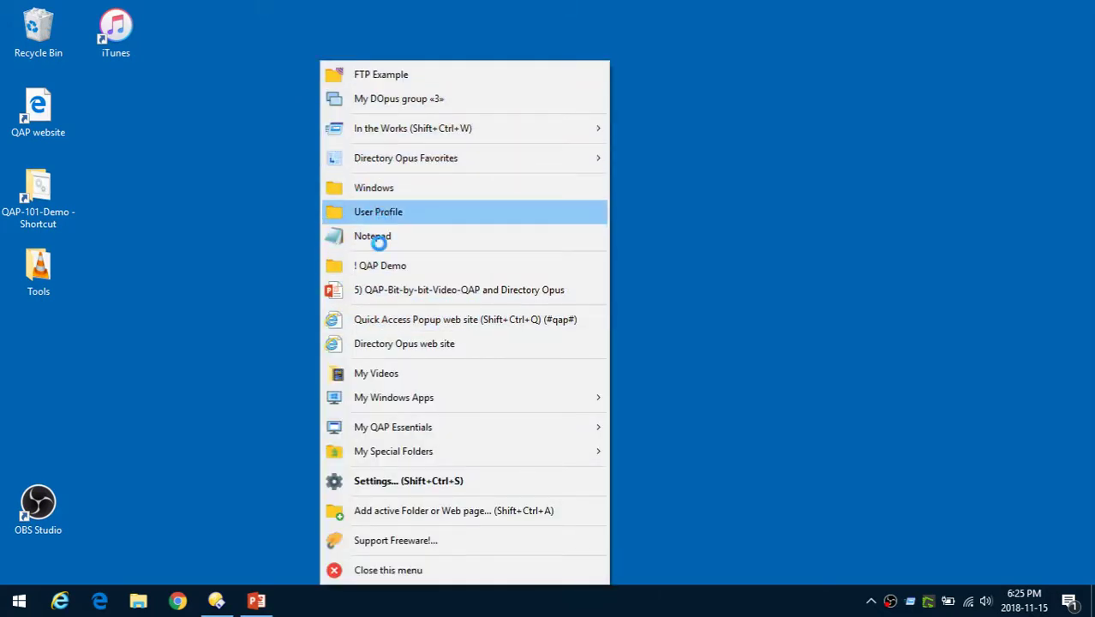
click(390, 478)
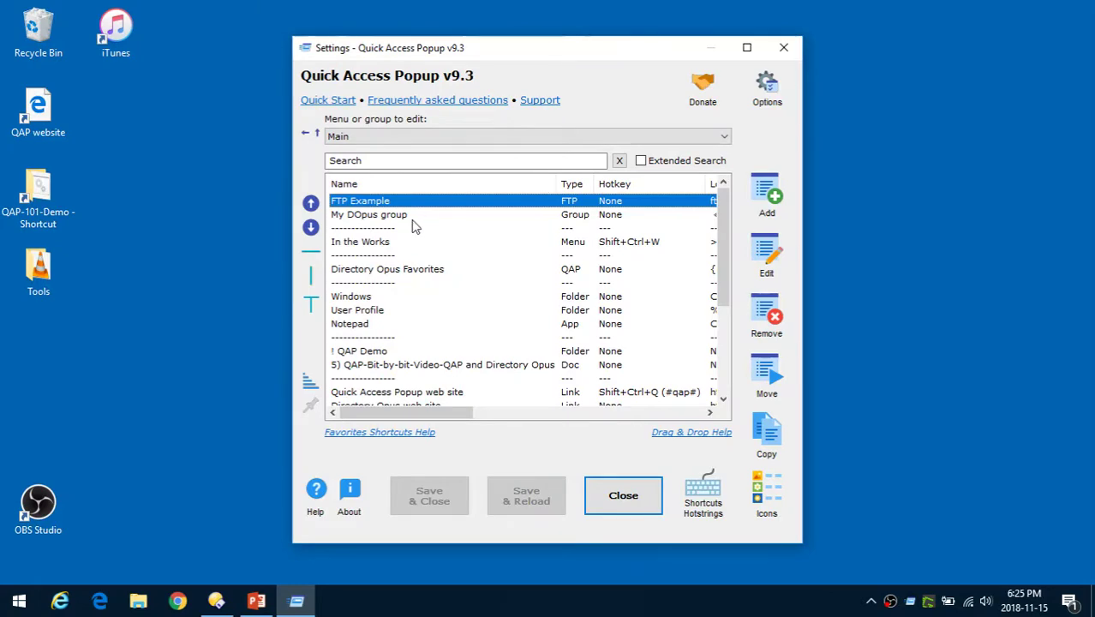
click(764, 190)
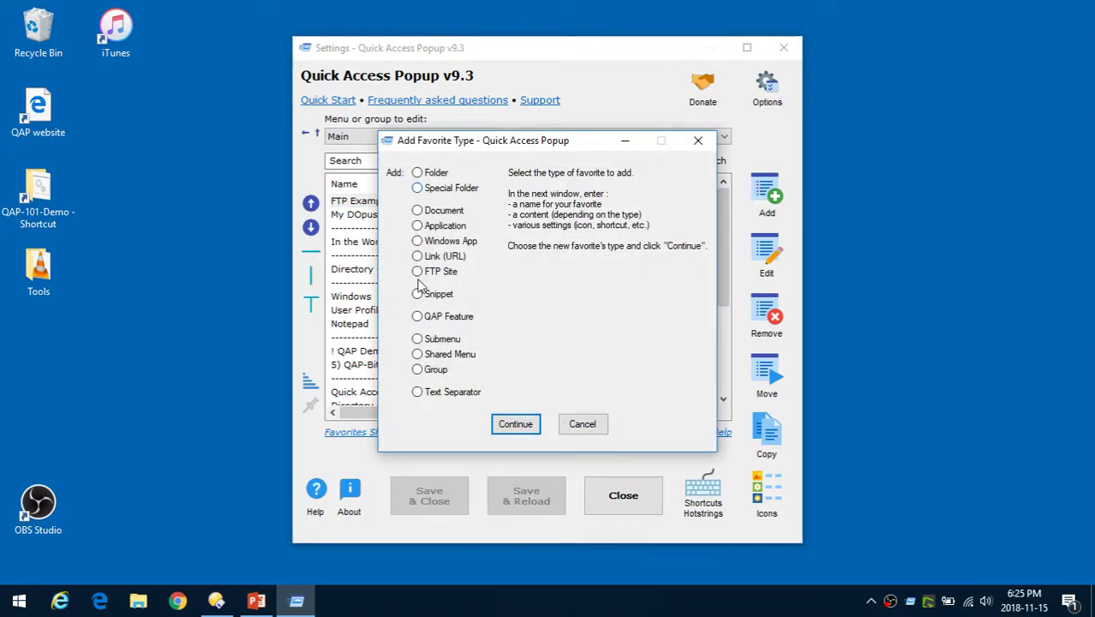
click(419, 227)
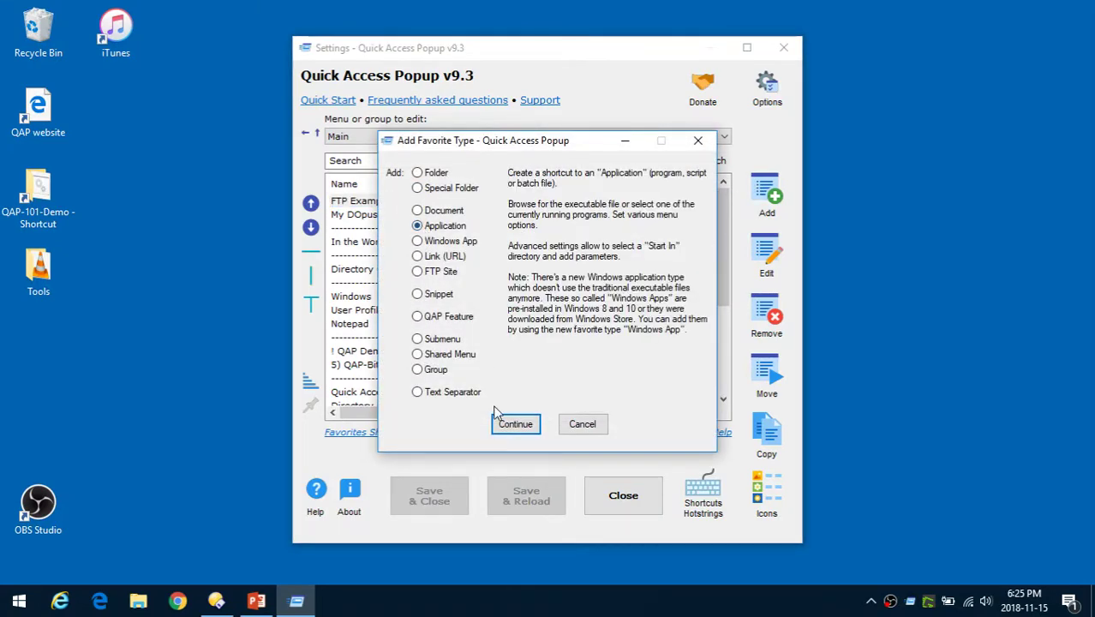
click(515, 423)
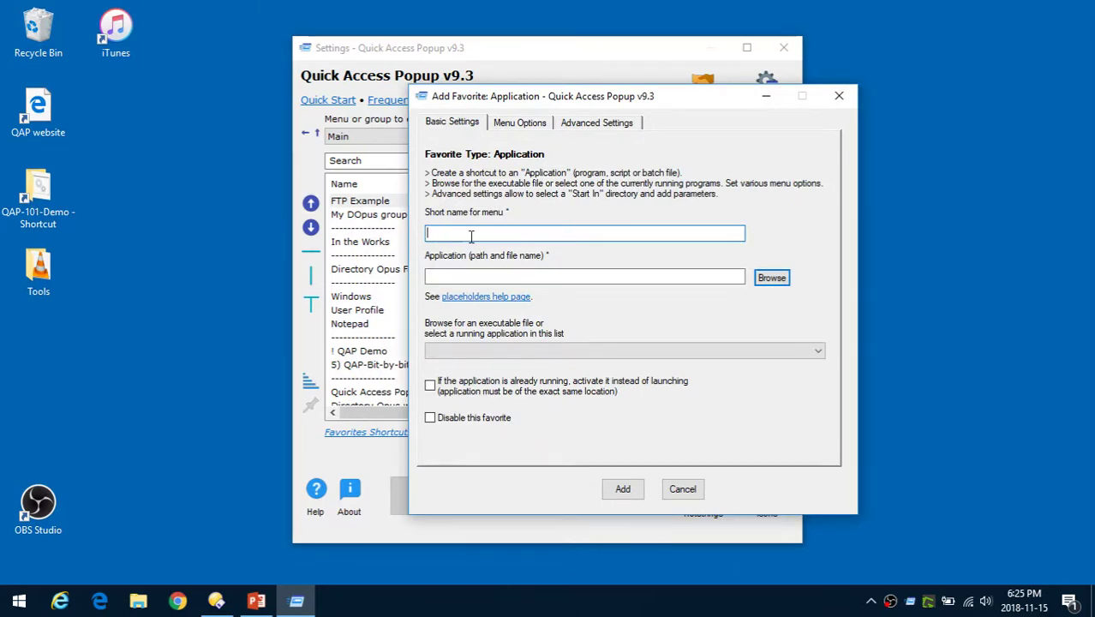
click(588, 127)
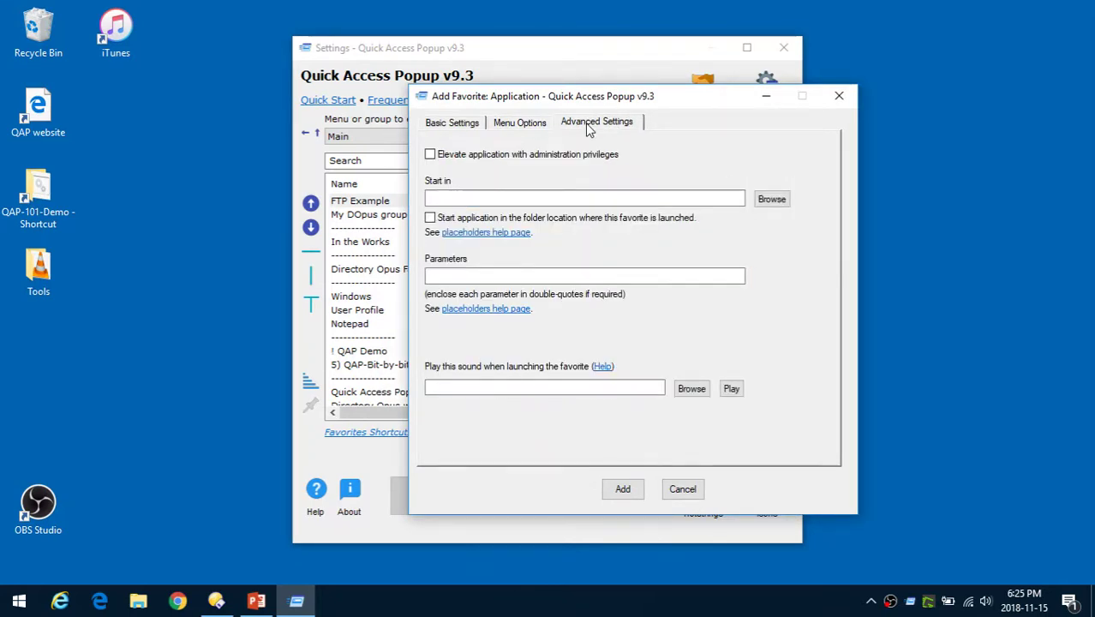
click(478, 197)
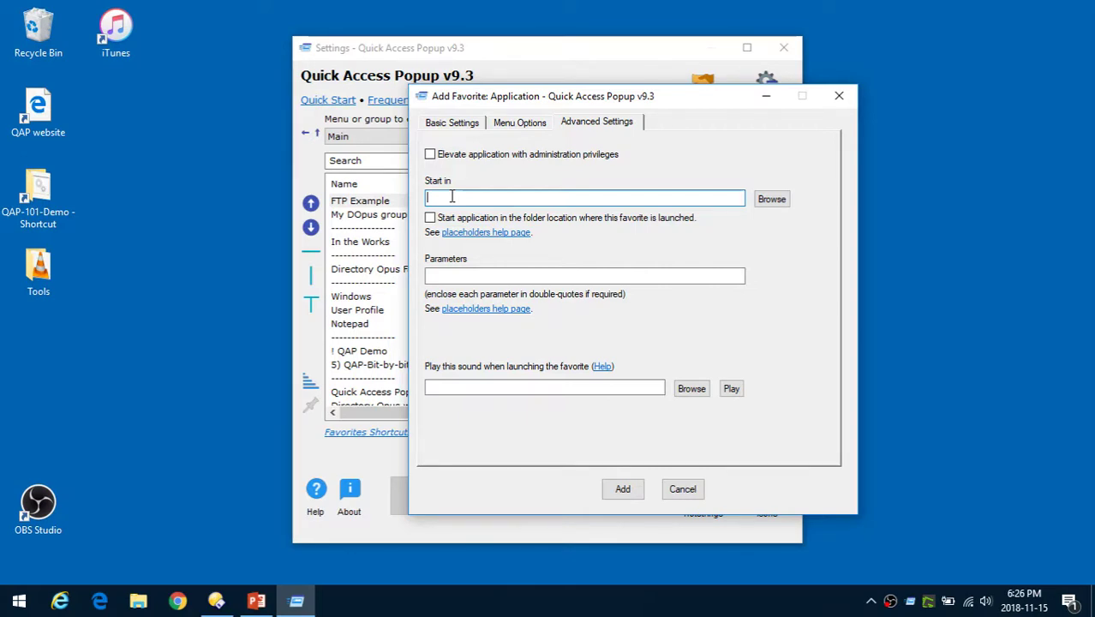
click(463, 125)
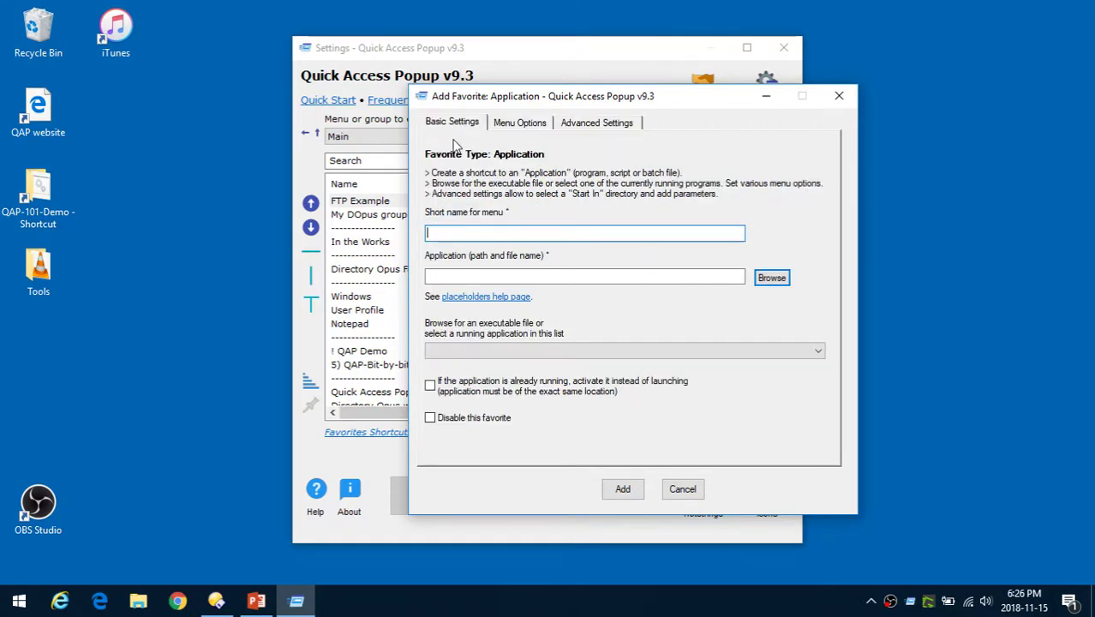
Step: Set the application to notepad.exe with the short name 'Notepad with param'
click(463, 275)
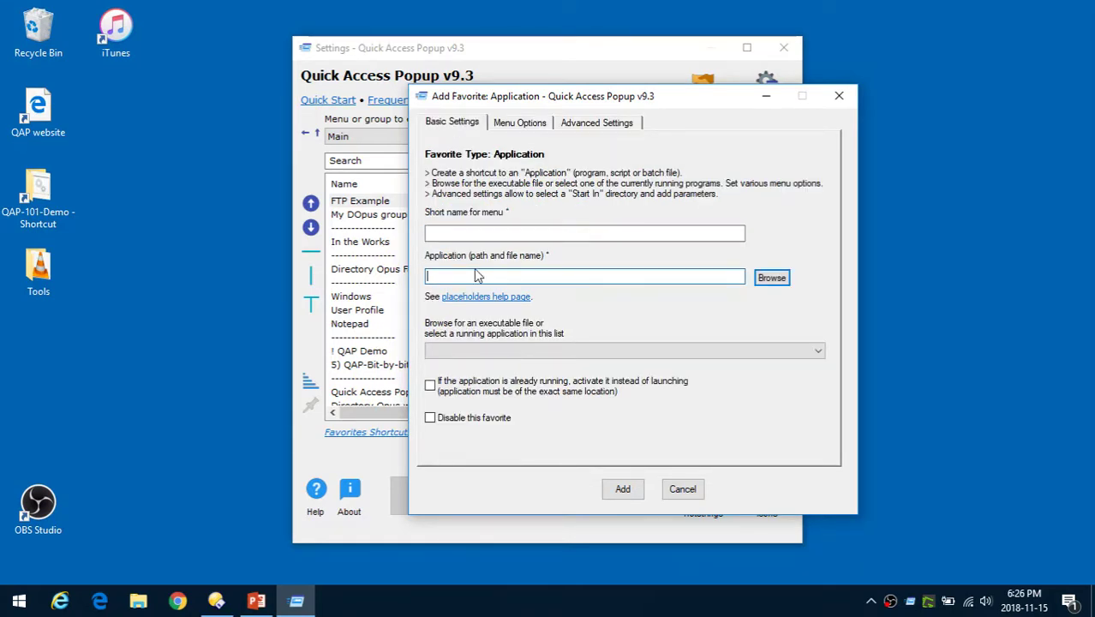
text(notepad.exe)
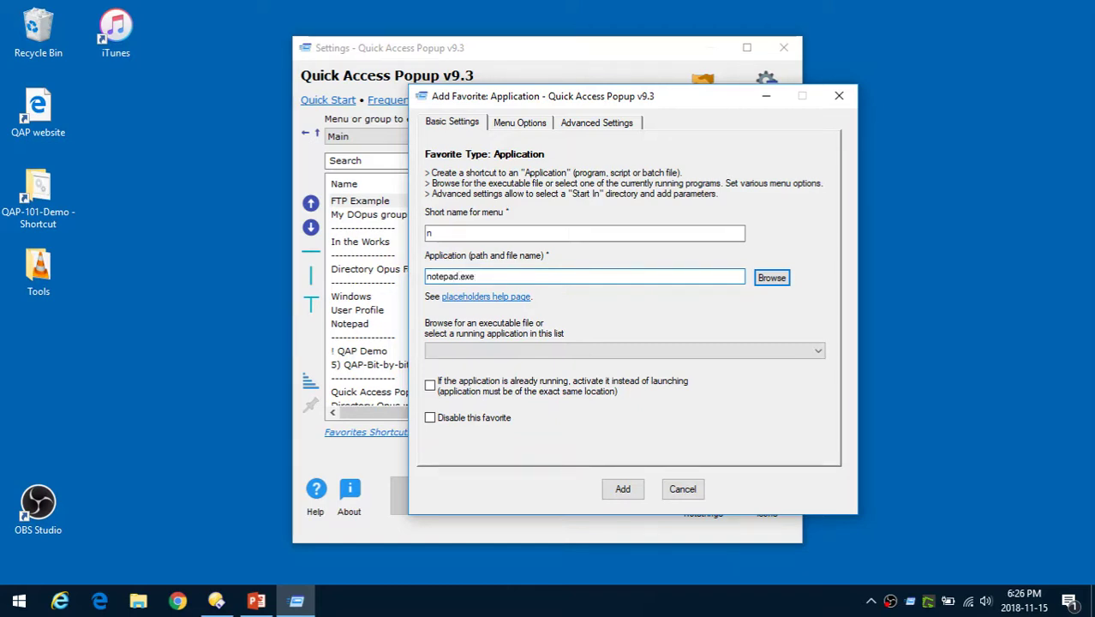
key(shift+Tab)
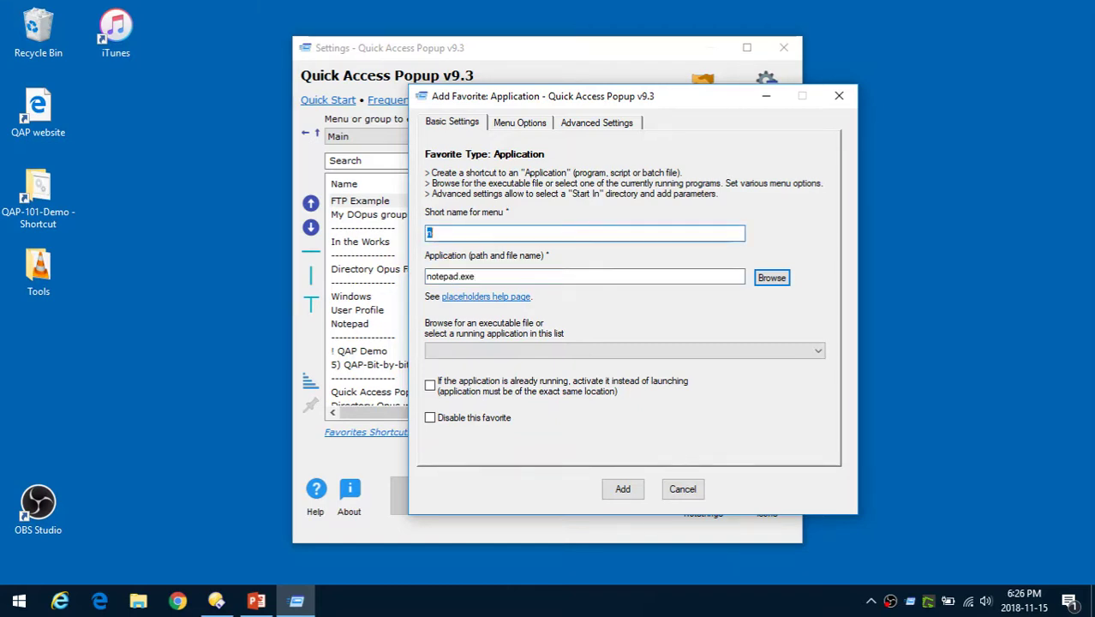
text(Notepad with param)
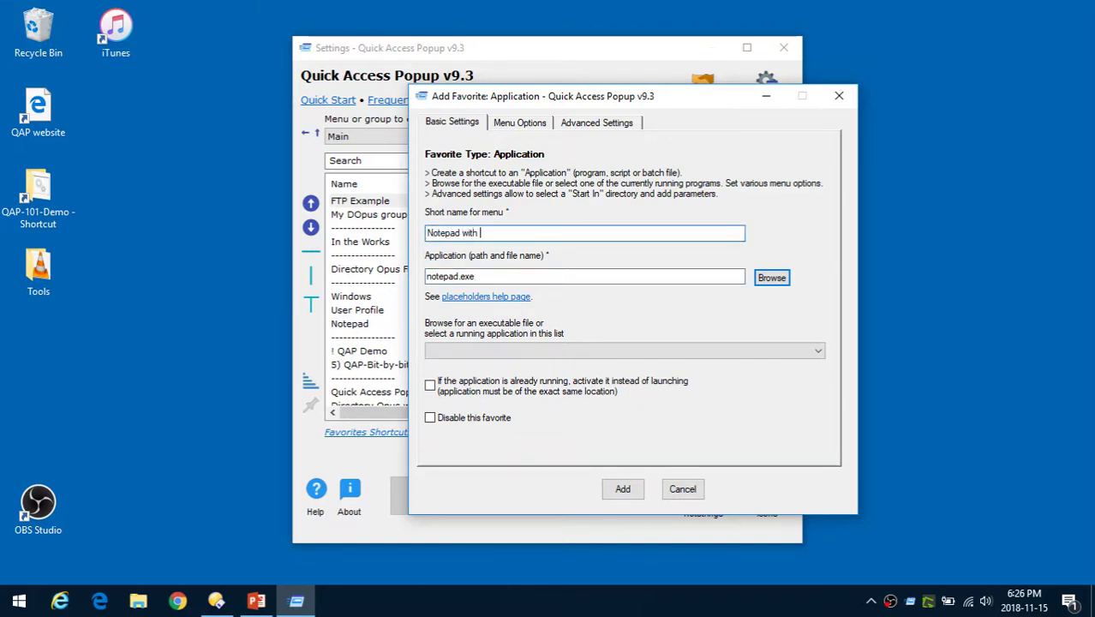
Step: Give the favorite the launch parameter test.txt and add it
click(512, 123)
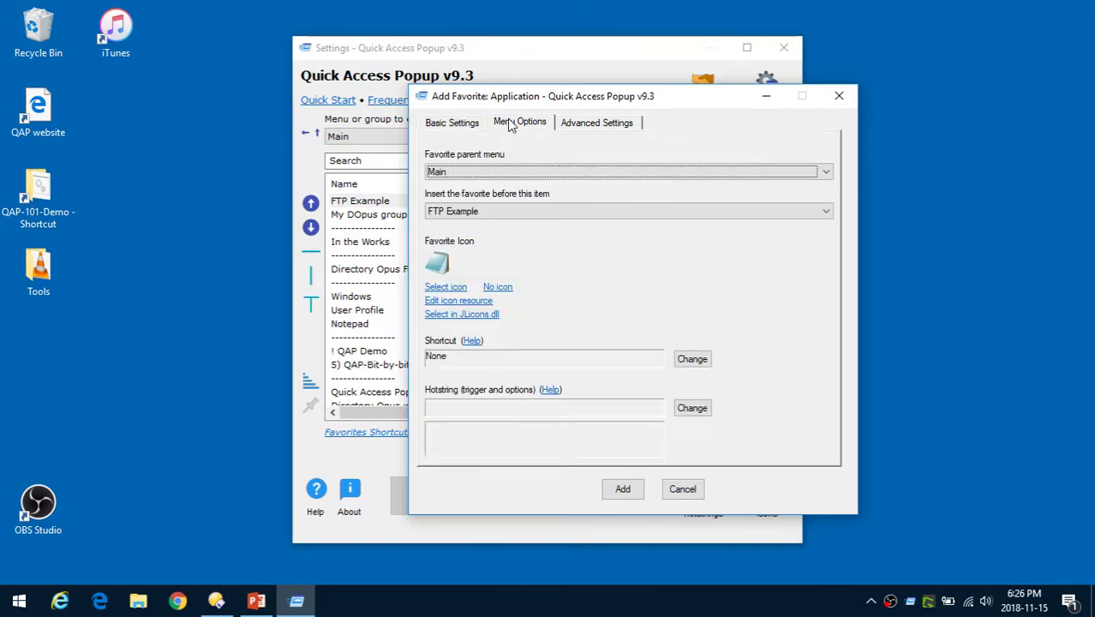
click(583, 123)
click(455, 275)
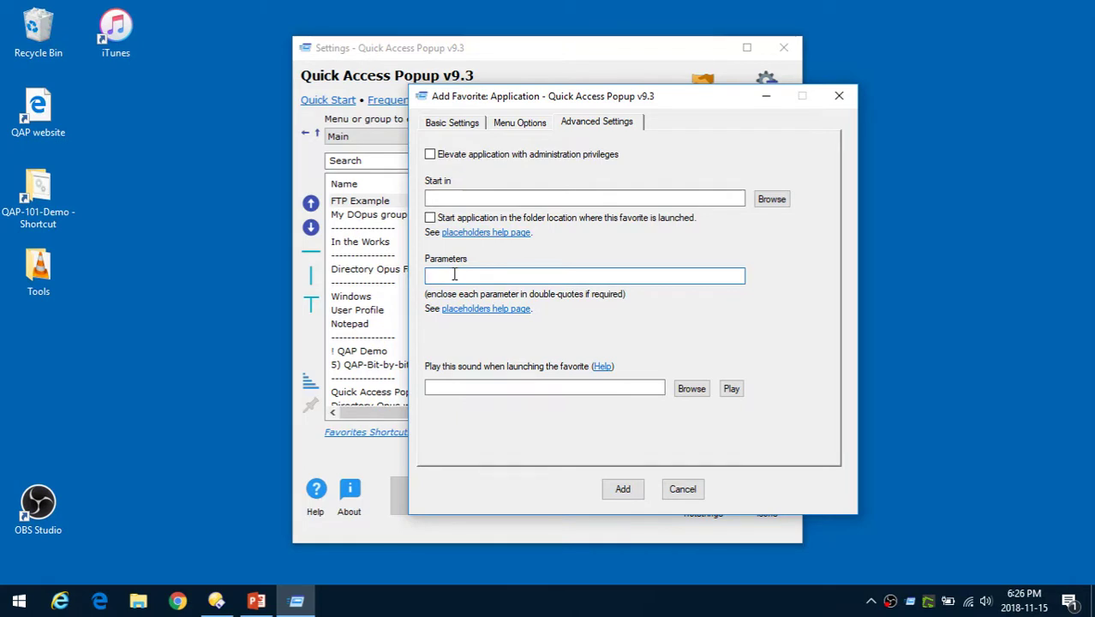
text(test.)
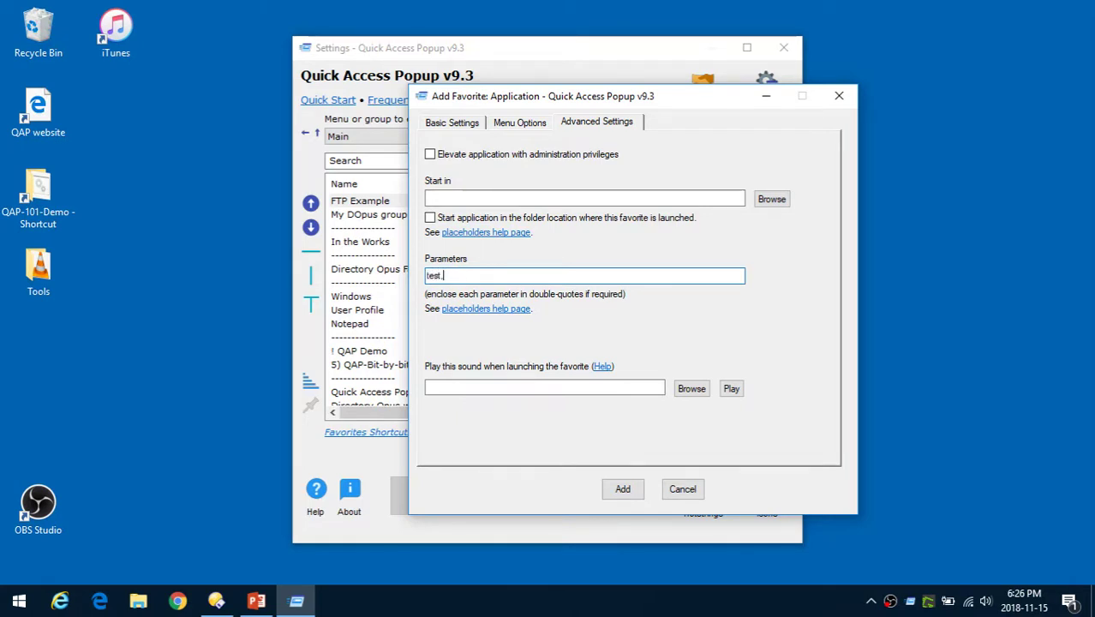
text(,te,)
click(625, 490)
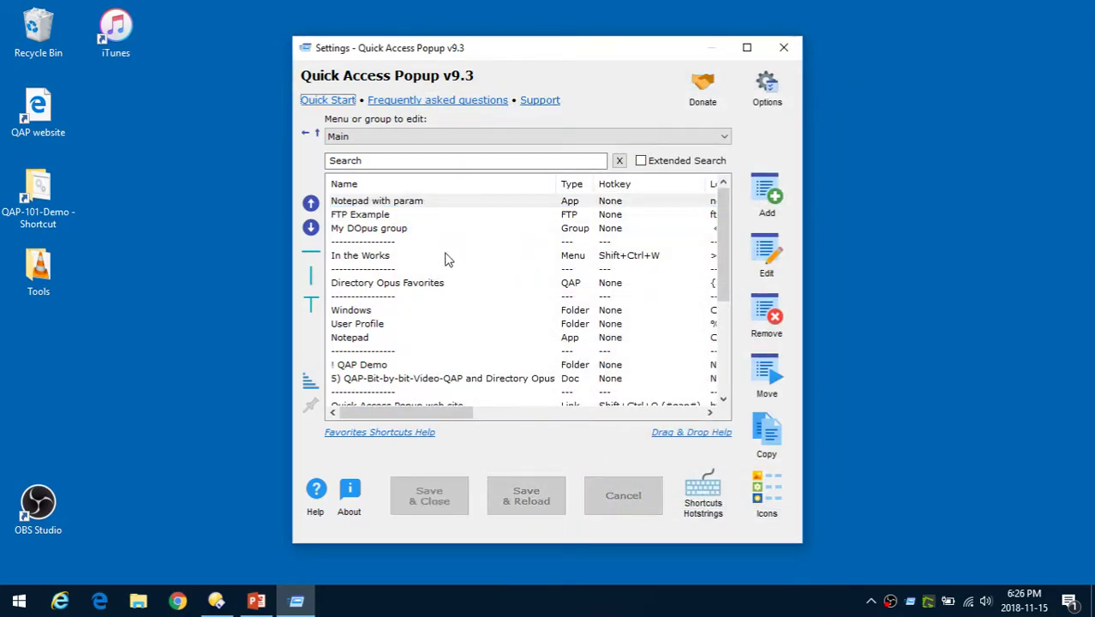
Step: Launch Notepad with param, decline creating test.txt, close Notepad, and reopen the QAP menu
key(Escape)
middle_click(370, 114)
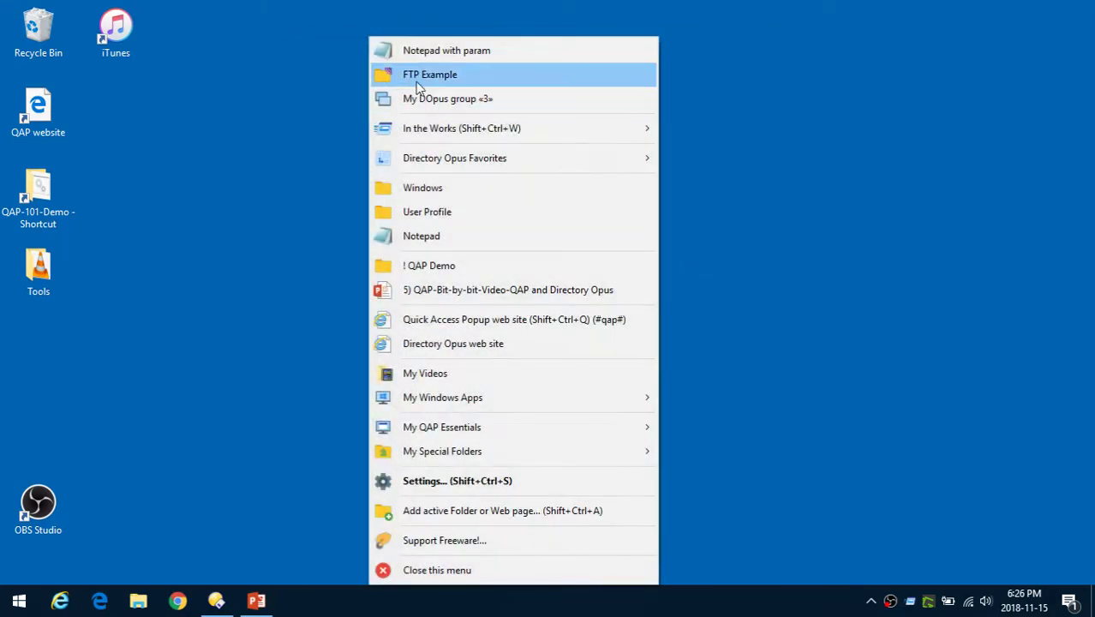
click(430, 53)
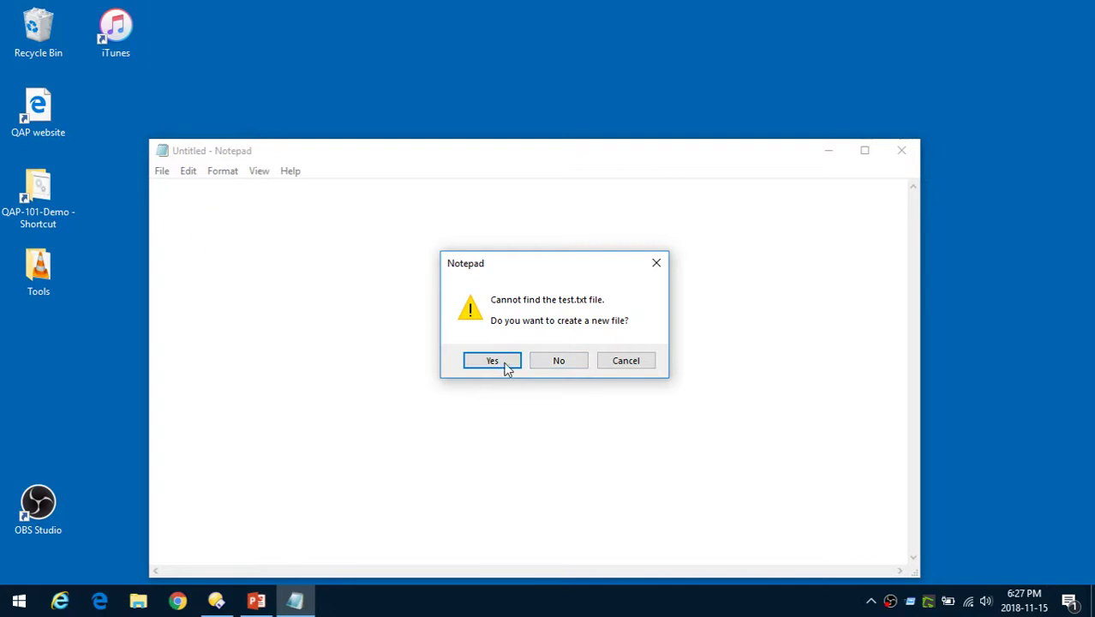
click(549, 362)
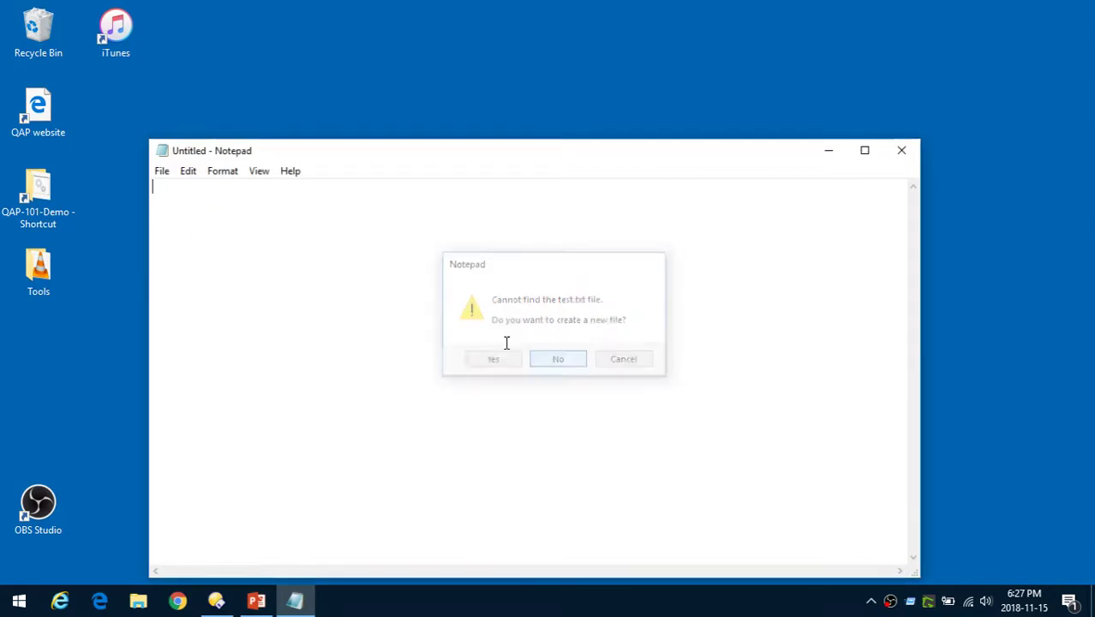
click(900, 153)
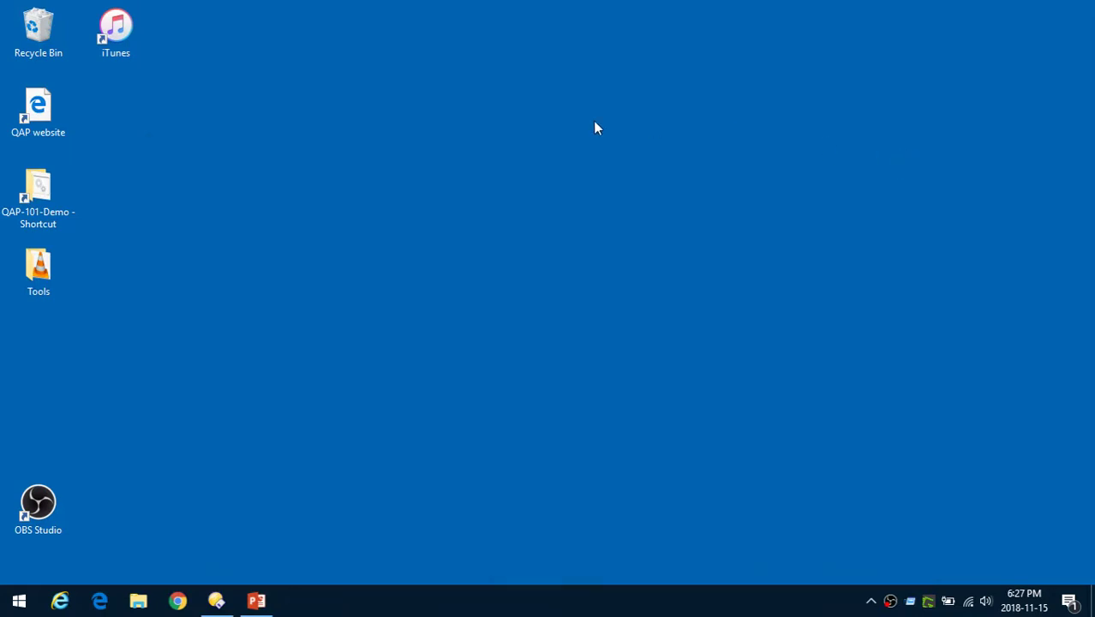
middle_click(359, 137)
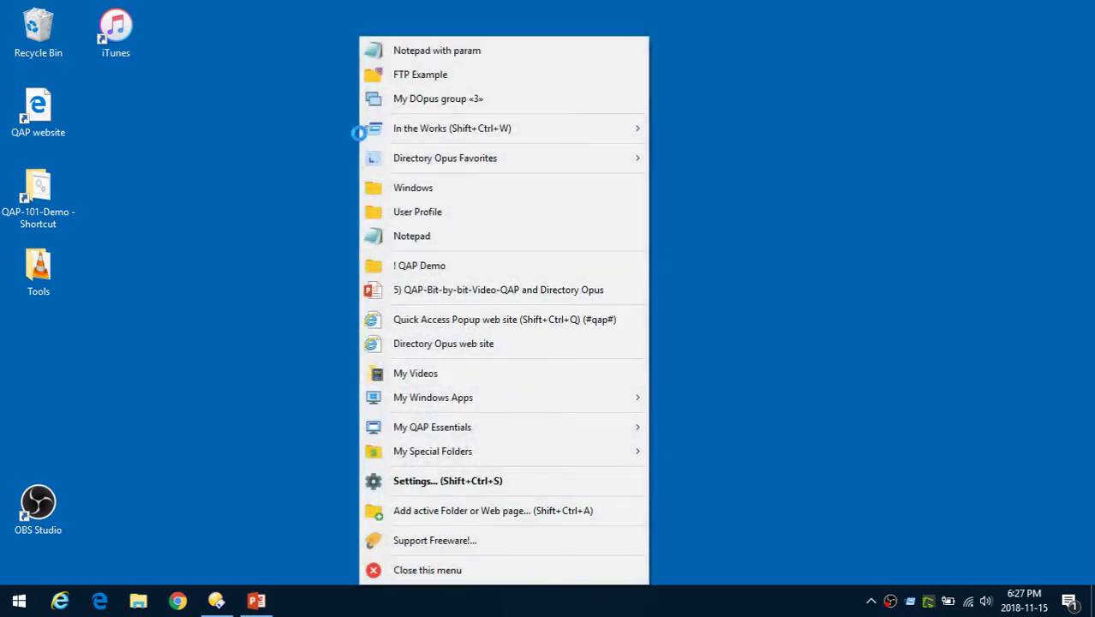
Step: Review Notepad with param's test.txt parameter, cancel, delete the favorite, and bring Directory Opus forward
click(403, 481)
double_click(377, 208)
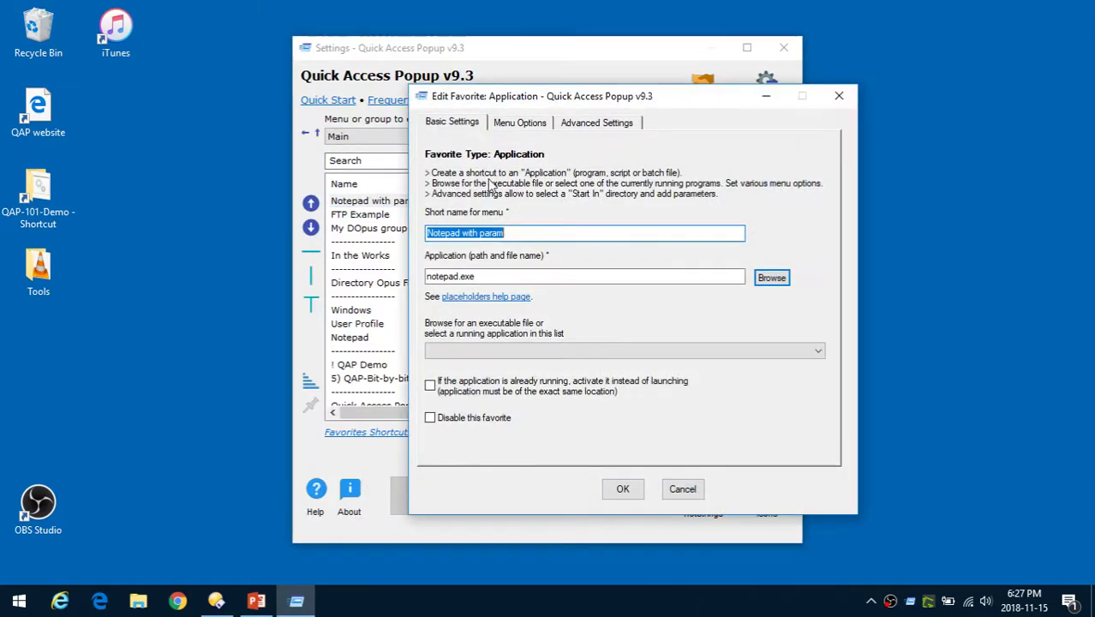
click(582, 124)
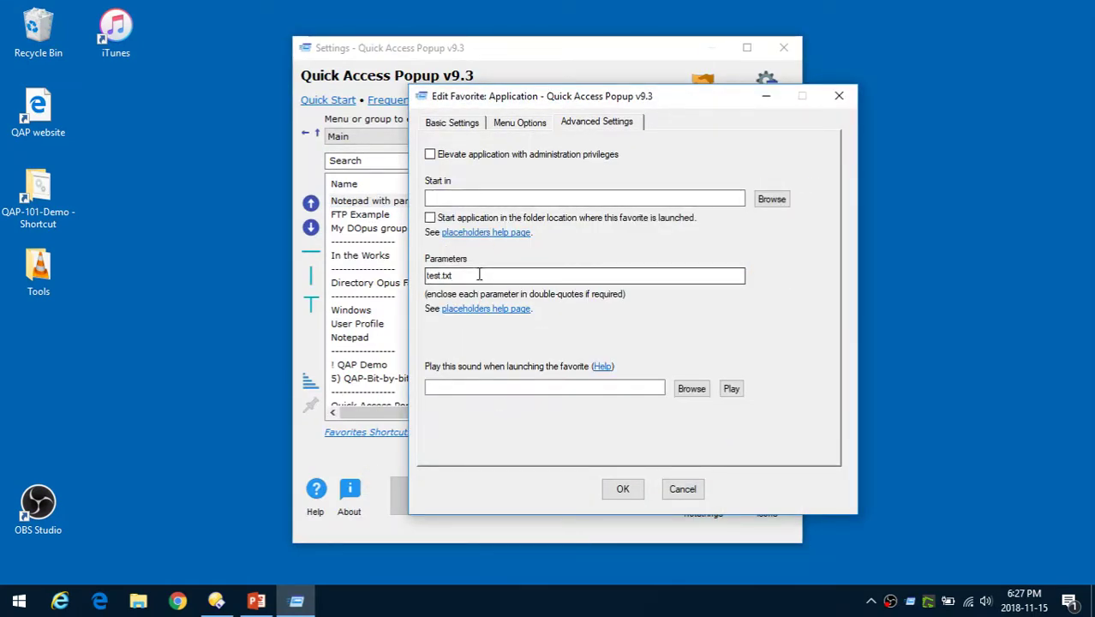
drag(476, 275, 395, 272)
click(456, 126)
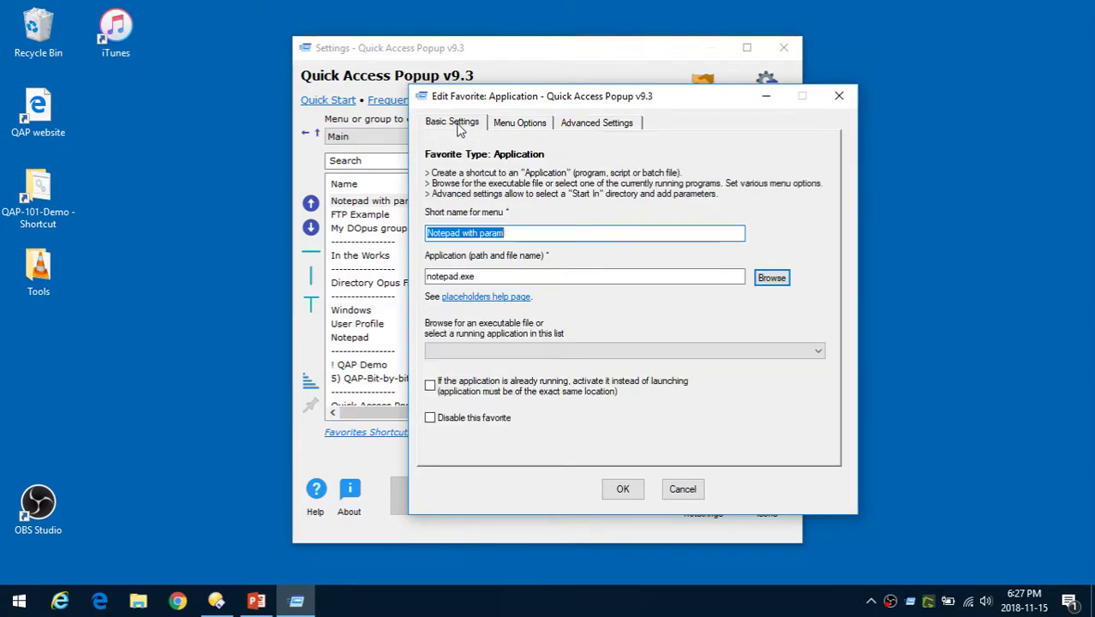
click(683, 489)
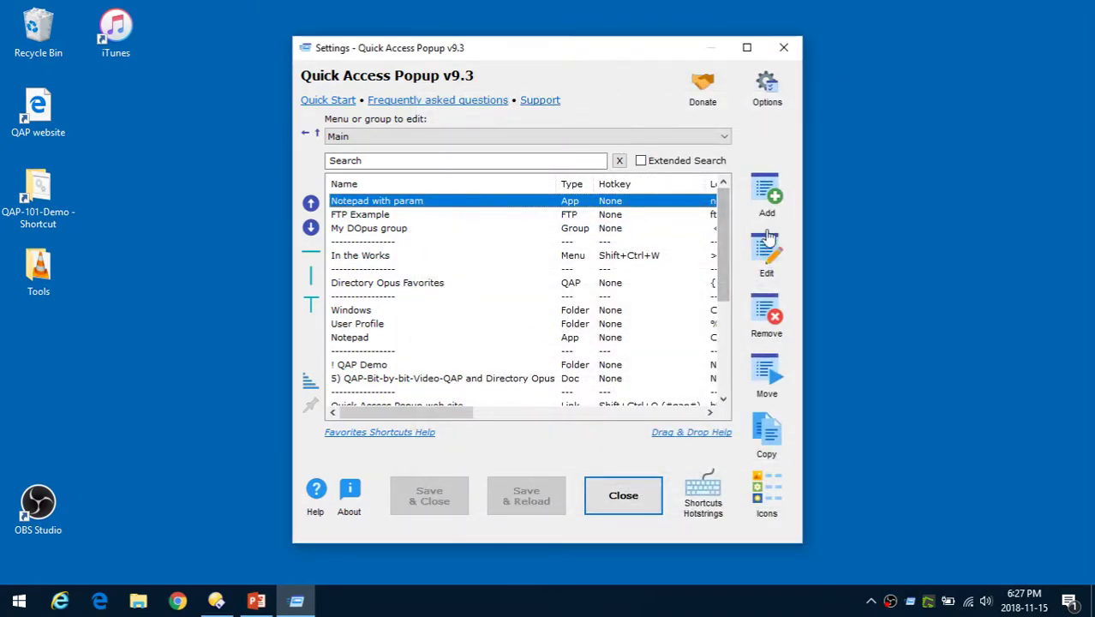
click(746, 309)
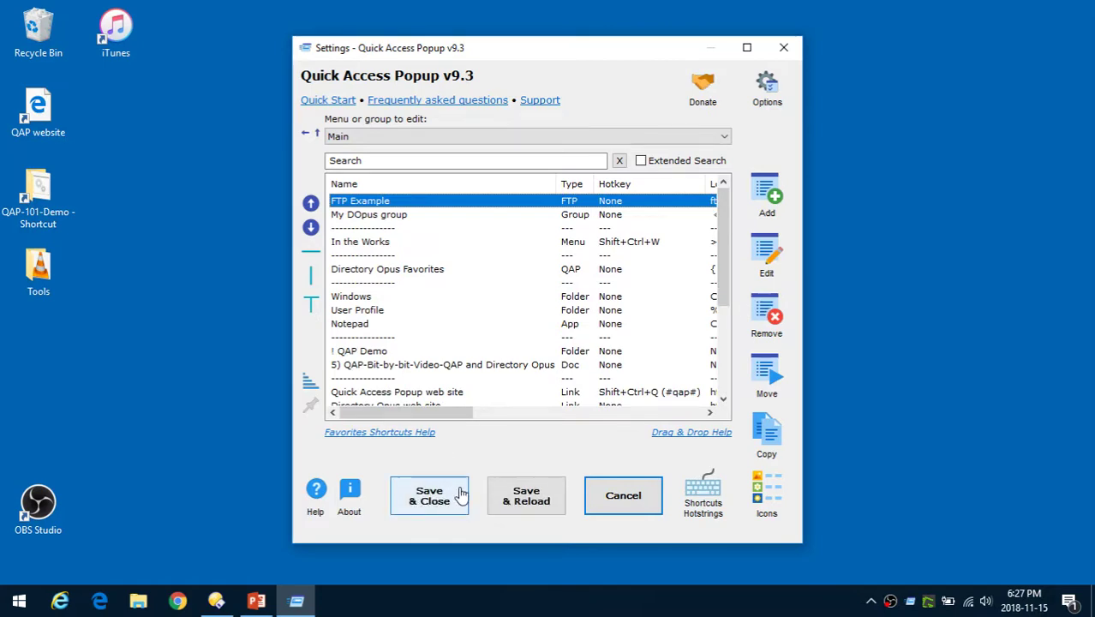
click(216, 600)
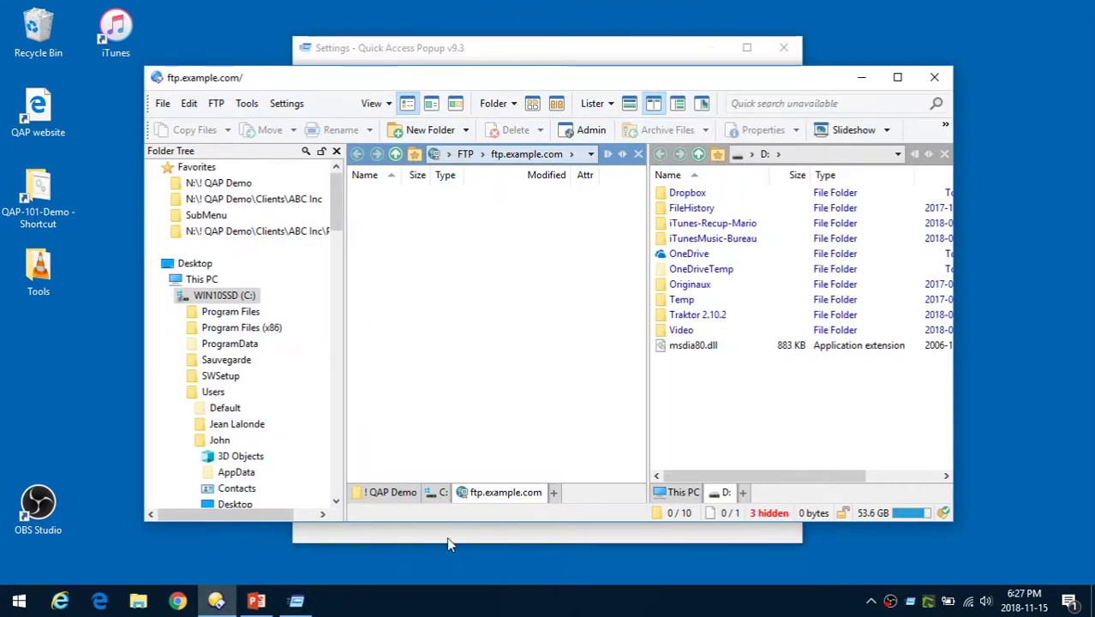
Step: Close the FTP tab and run show_current.bat from the ! QAP Demo folder
middle_click(504, 494)
click(393, 494)
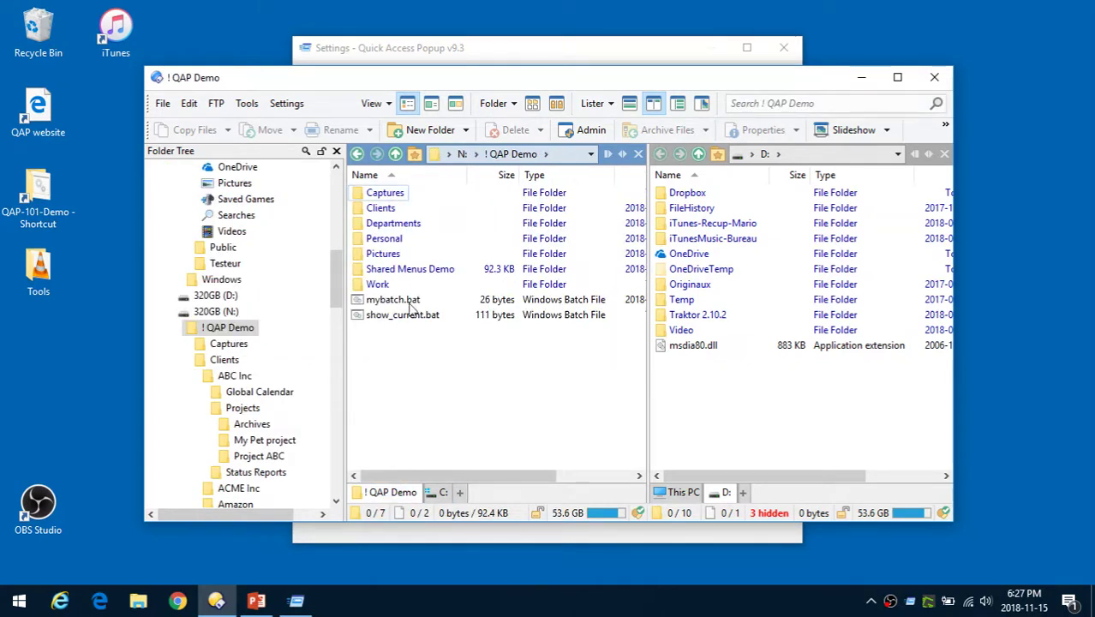
click(359, 316)
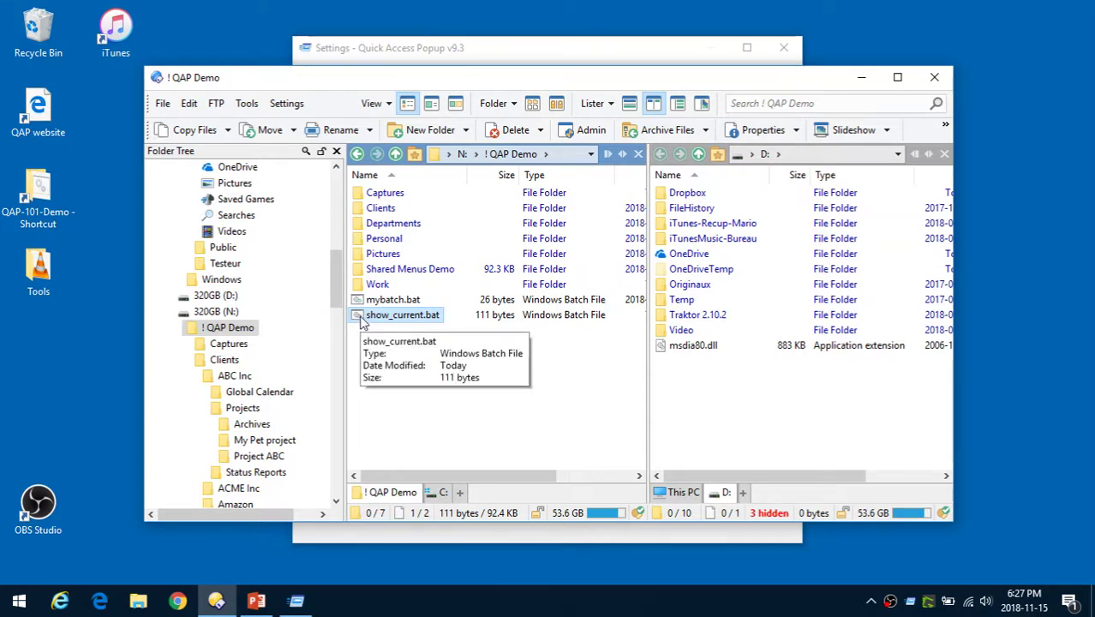
double_click(360, 317)
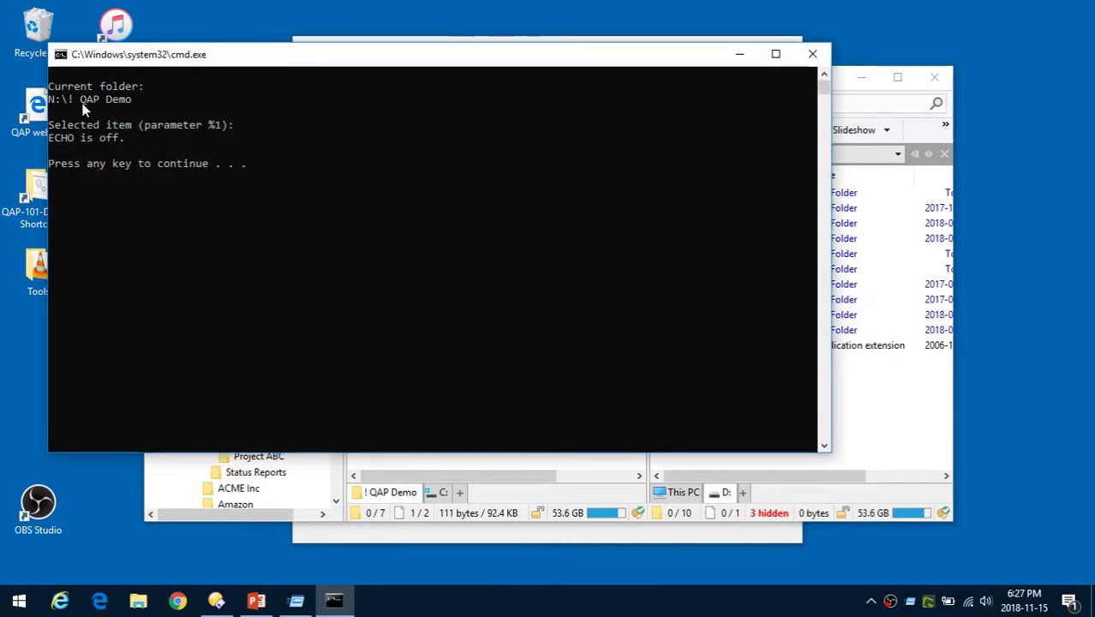
Step: Reposition the console to review its output, close it, and call up the QAP menu
drag(173, 61, 336, 116)
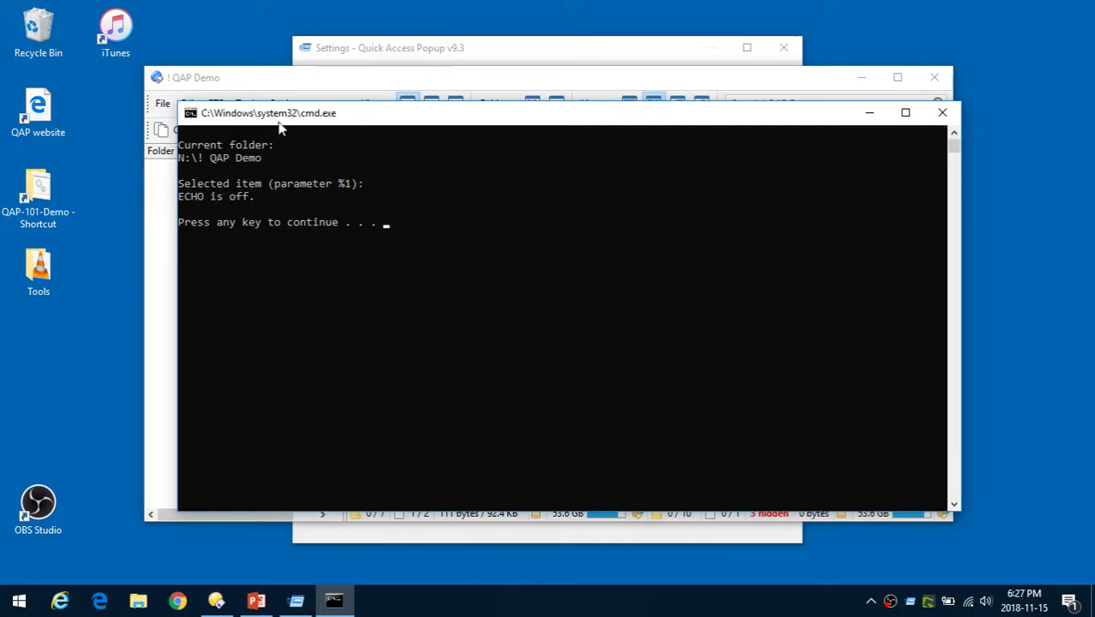
drag(287, 116, 356, 285)
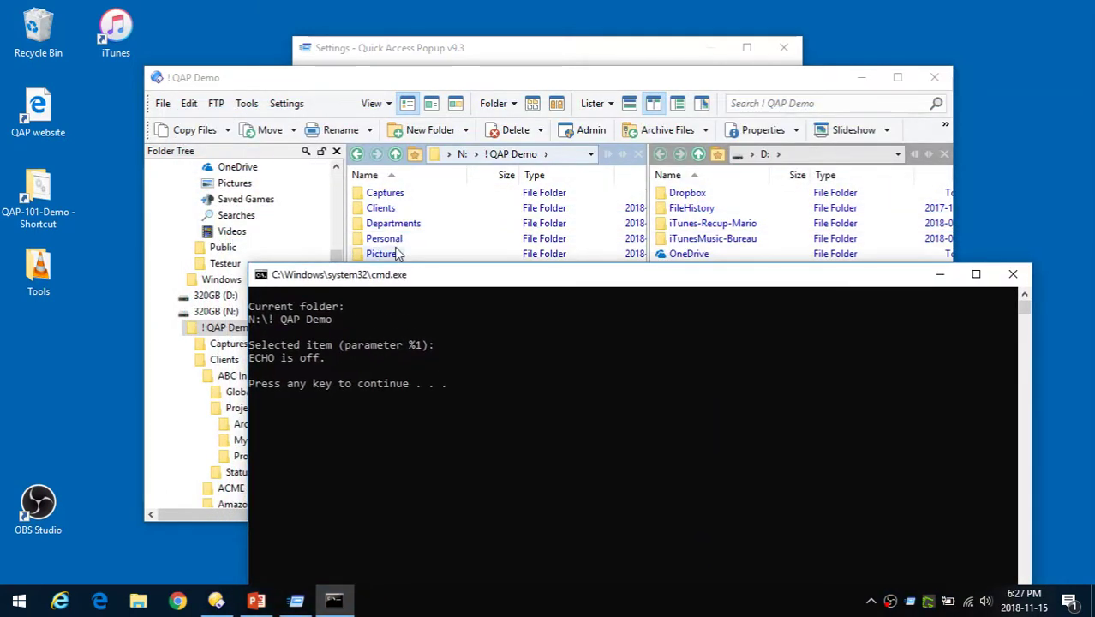
click(488, 386)
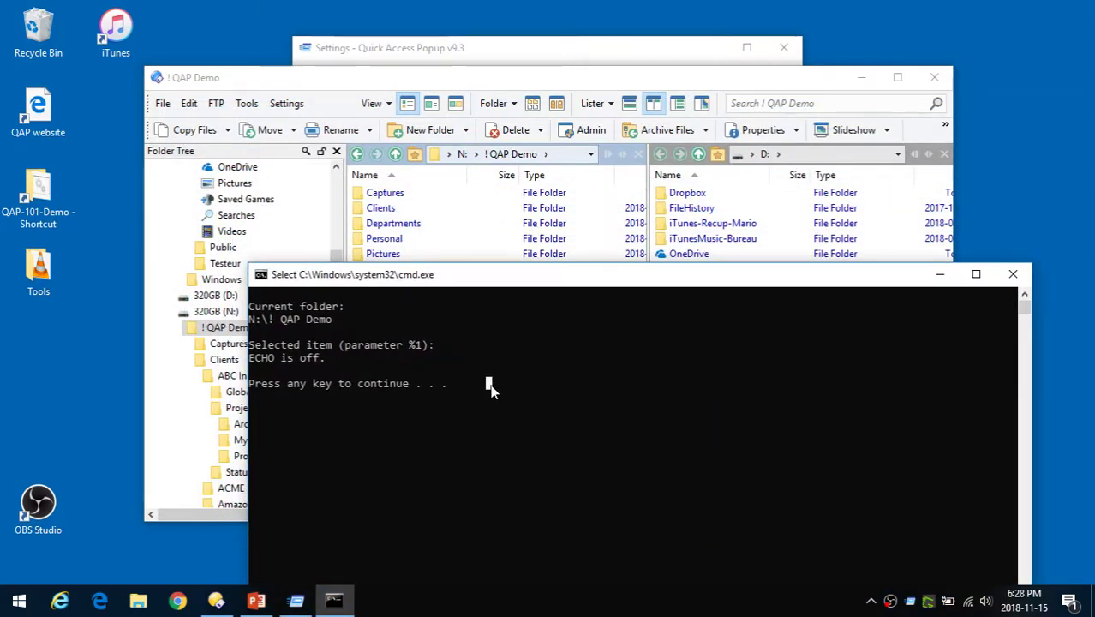
key(Escape)
click(594, 402)
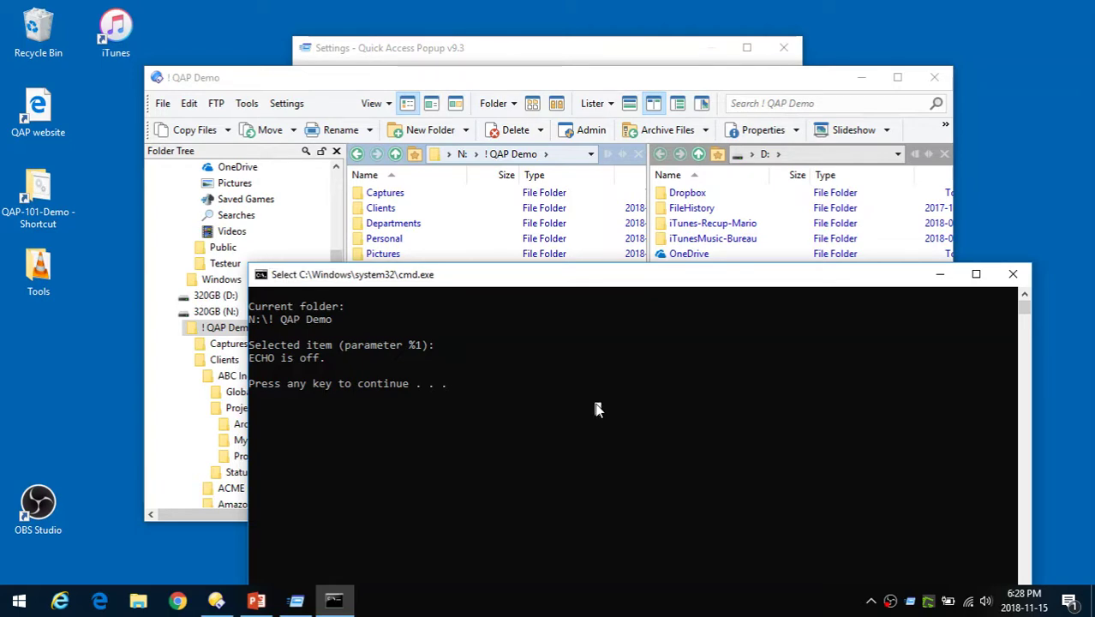
key(Escape)
click(1025, 276)
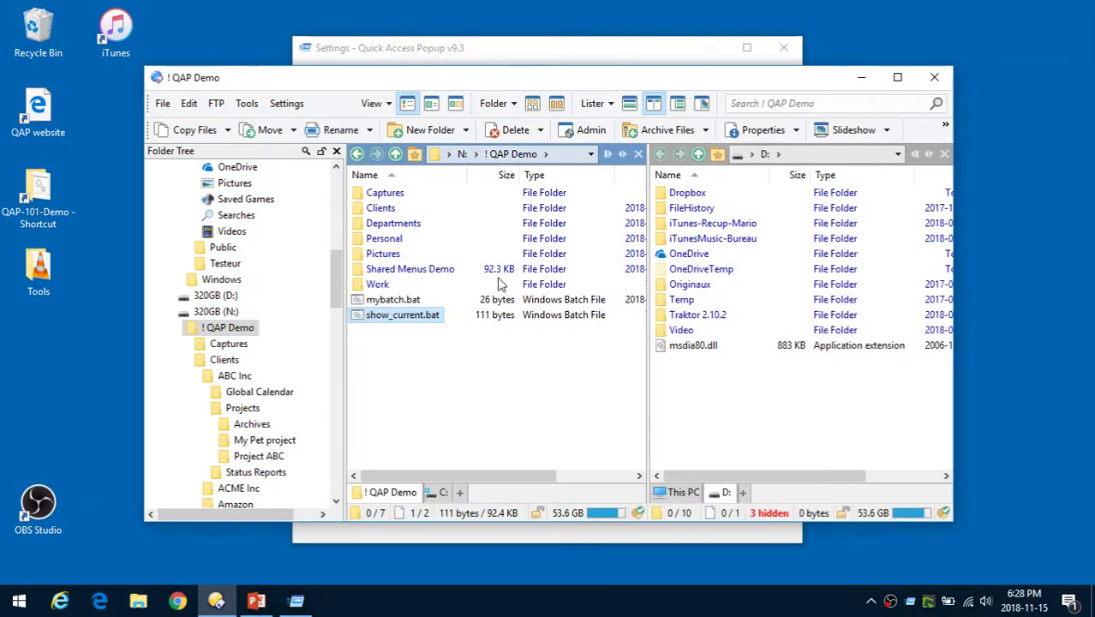
middle_click(419, 348)
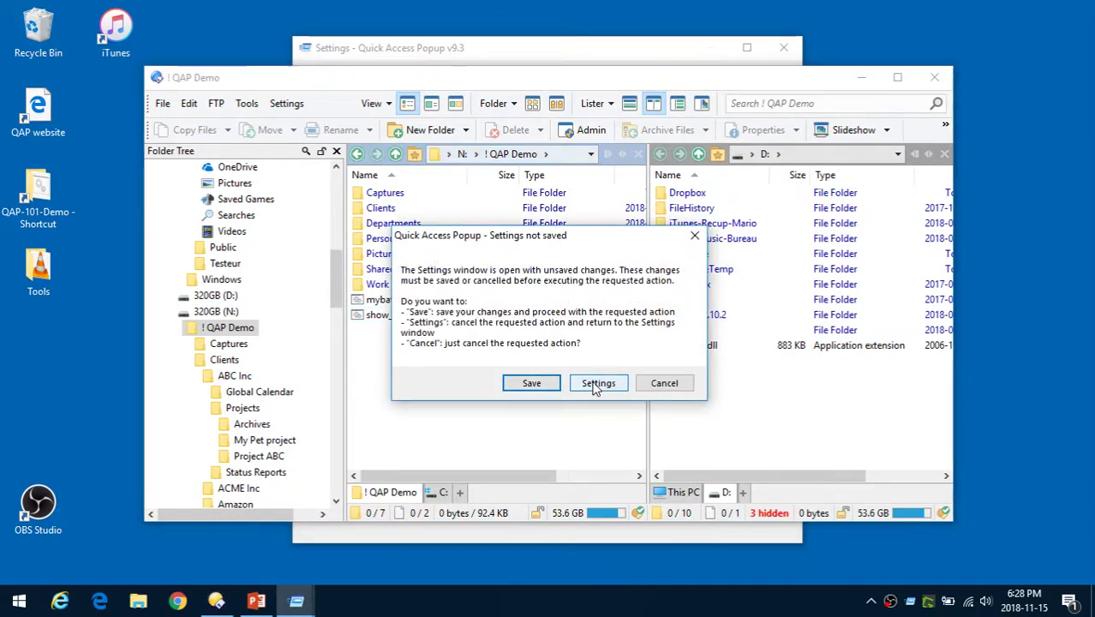
Step: Return to the unsaved settings and start a new Application favorite
click(596, 384)
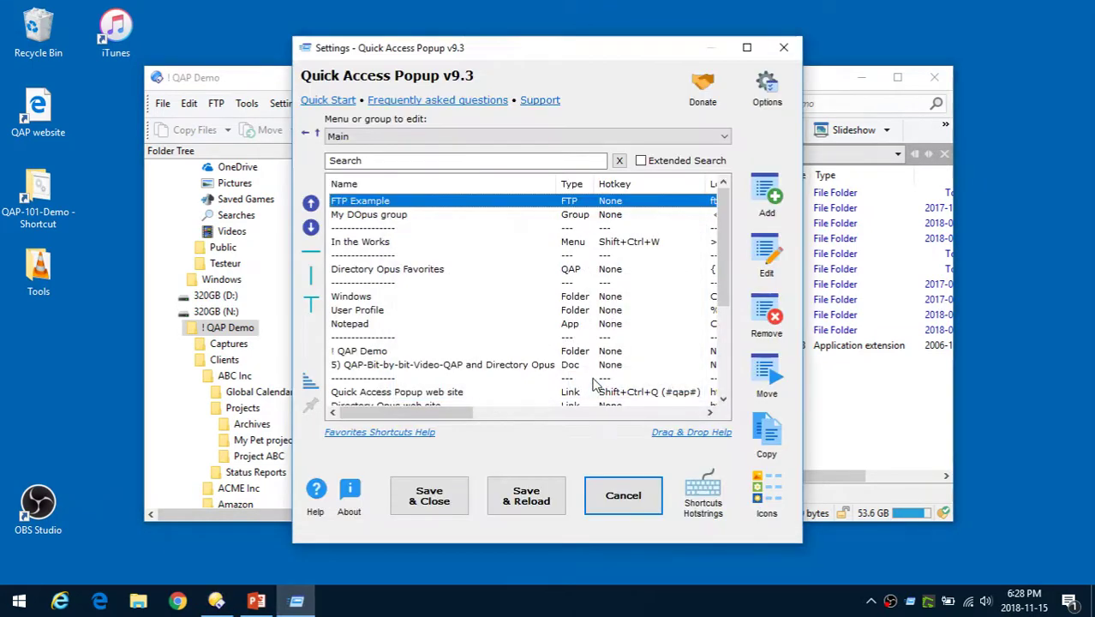
click(770, 193)
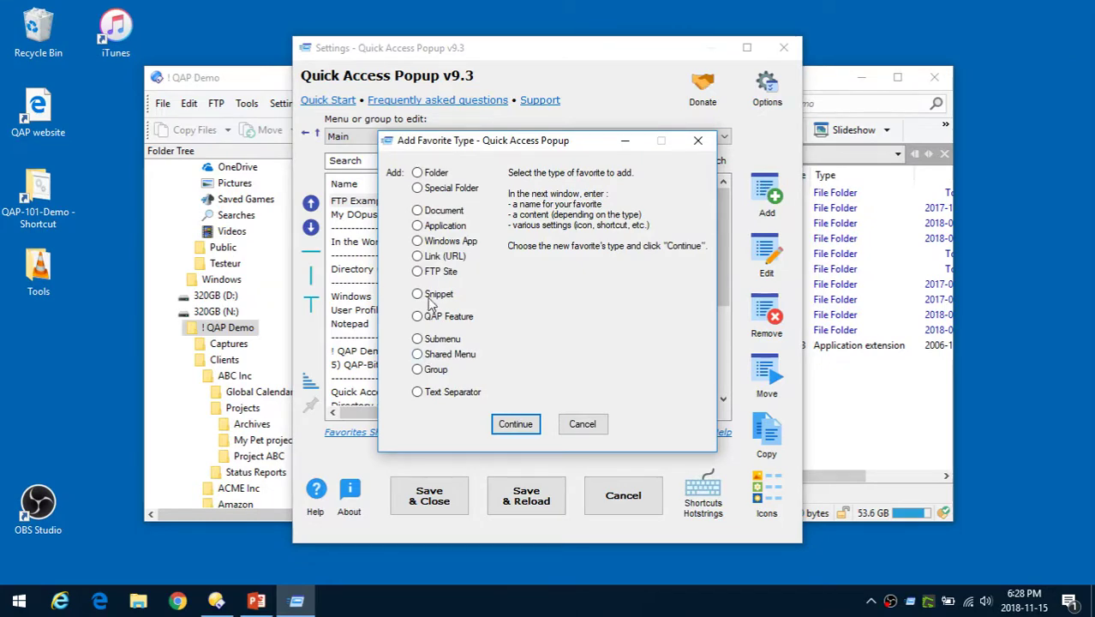
double_click(417, 227)
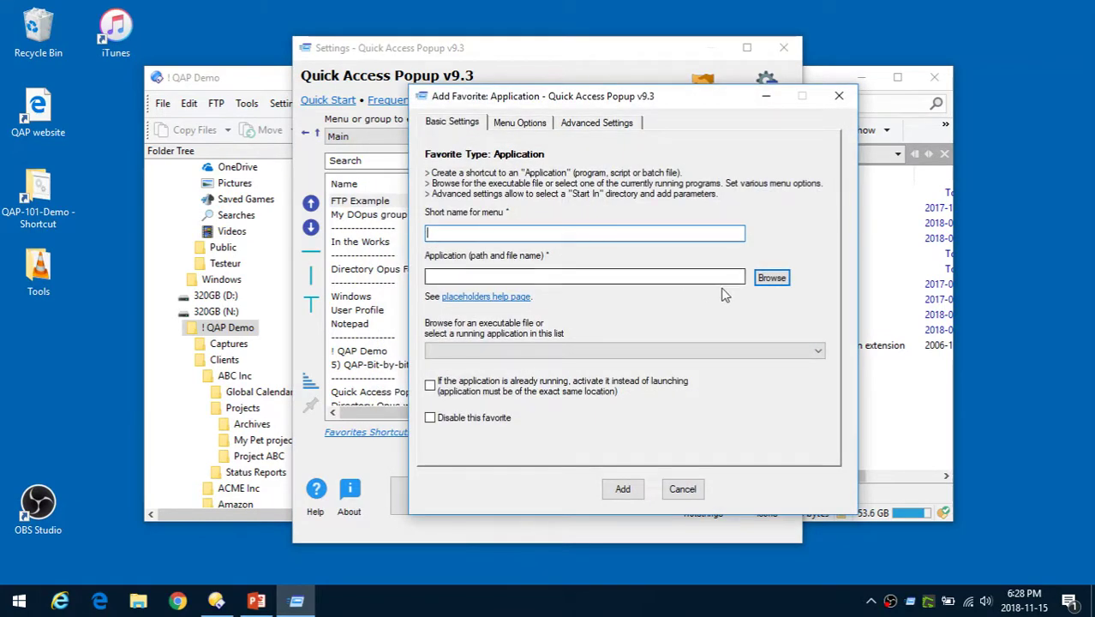
Step: Browse to N:\! QAP Demo and pick show_current.bat as the application
click(768, 281)
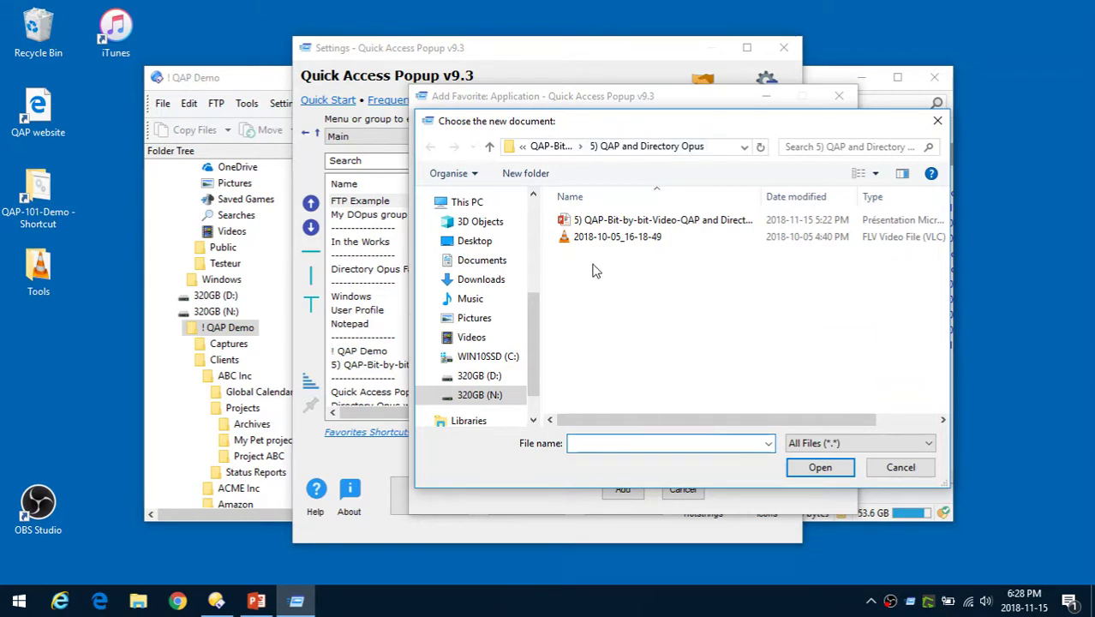
click(479, 395)
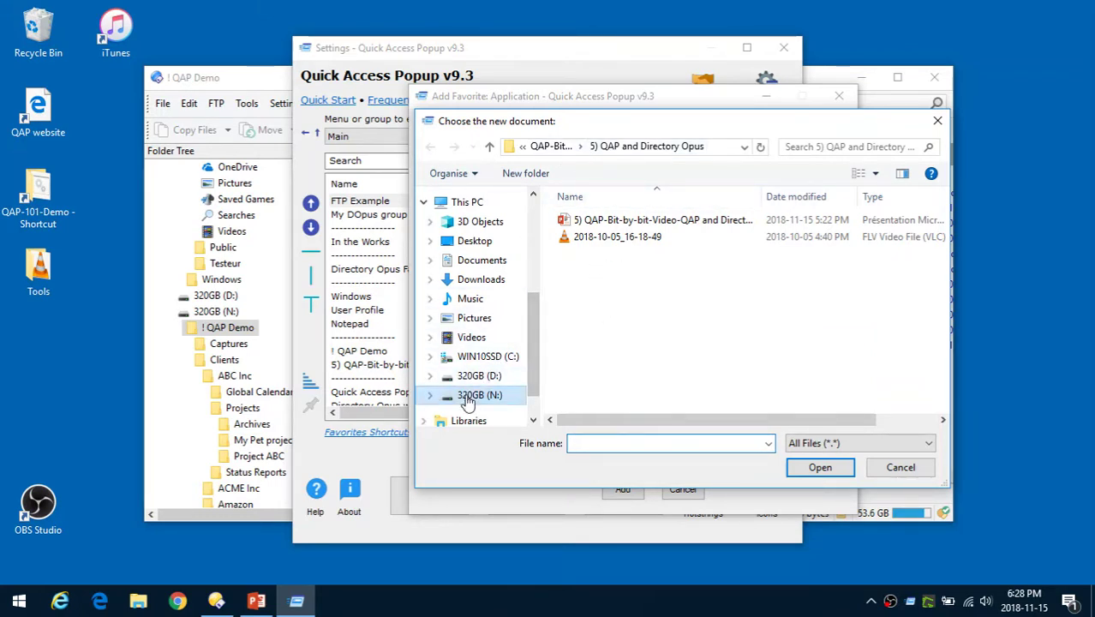
double_click(570, 221)
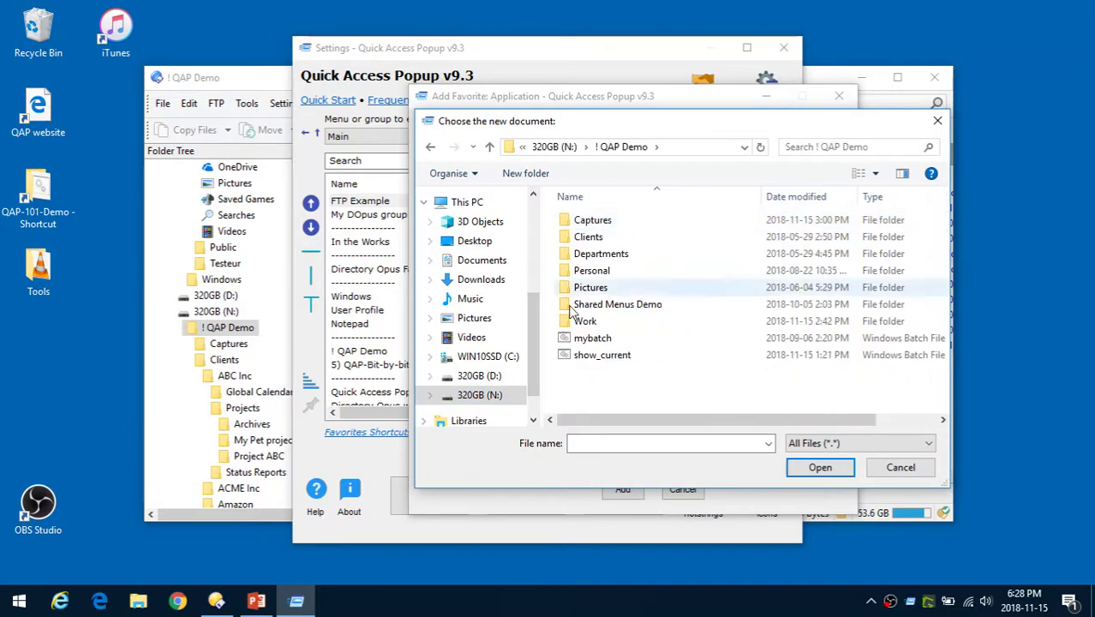
click(567, 358)
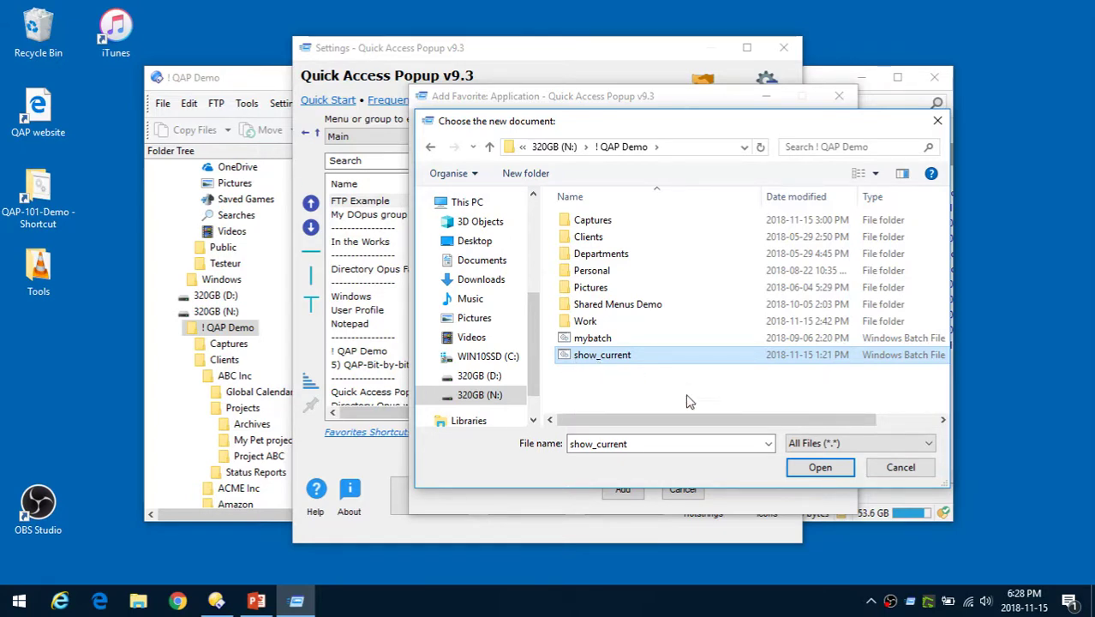
click(818, 468)
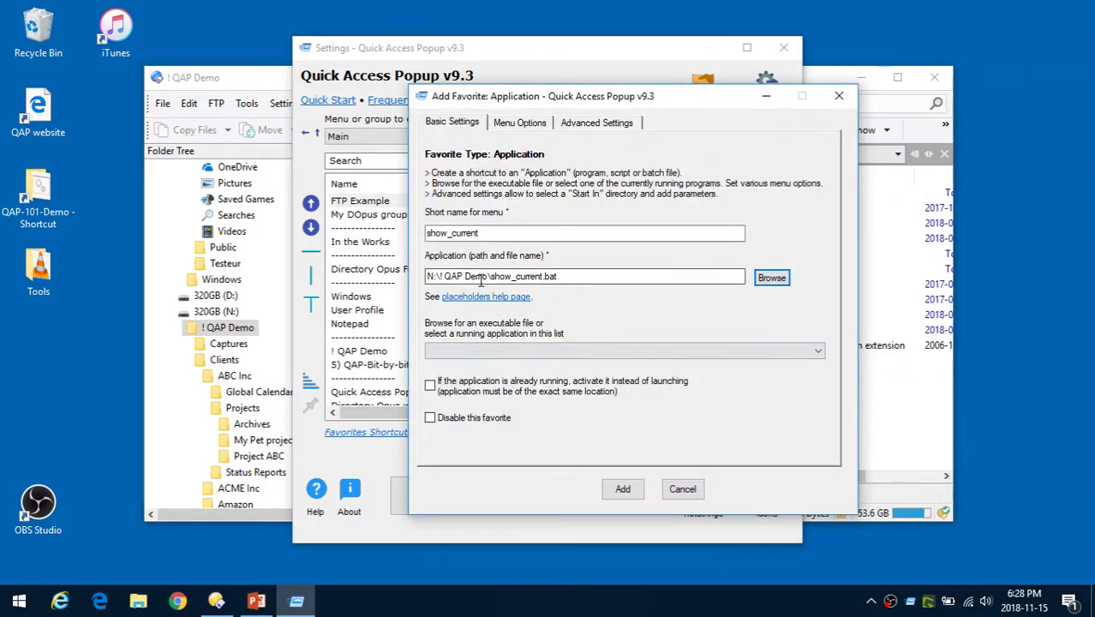
Step: Rename the favorite's menu name to 'Show Current'
click(495, 232)
drag(496, 232, 375, 242)
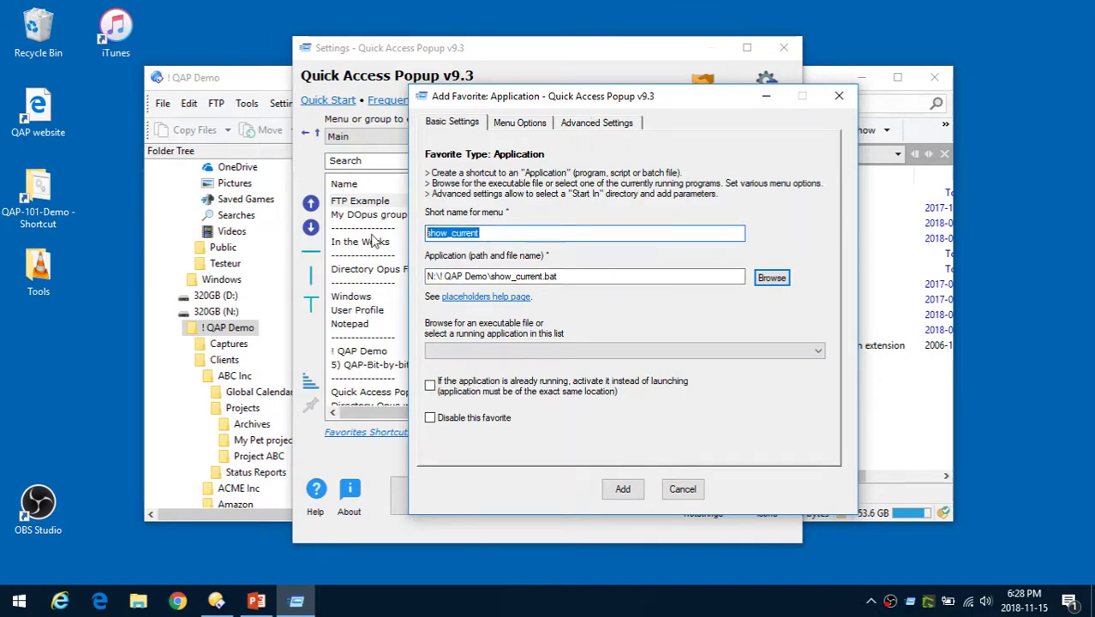
text(Show )
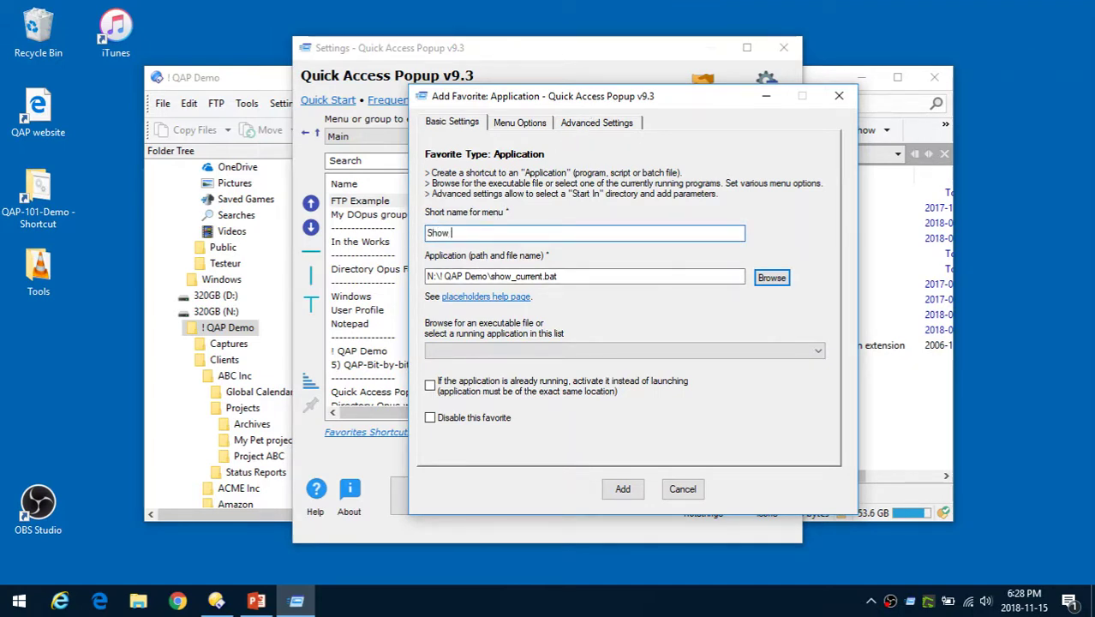
text(Current)
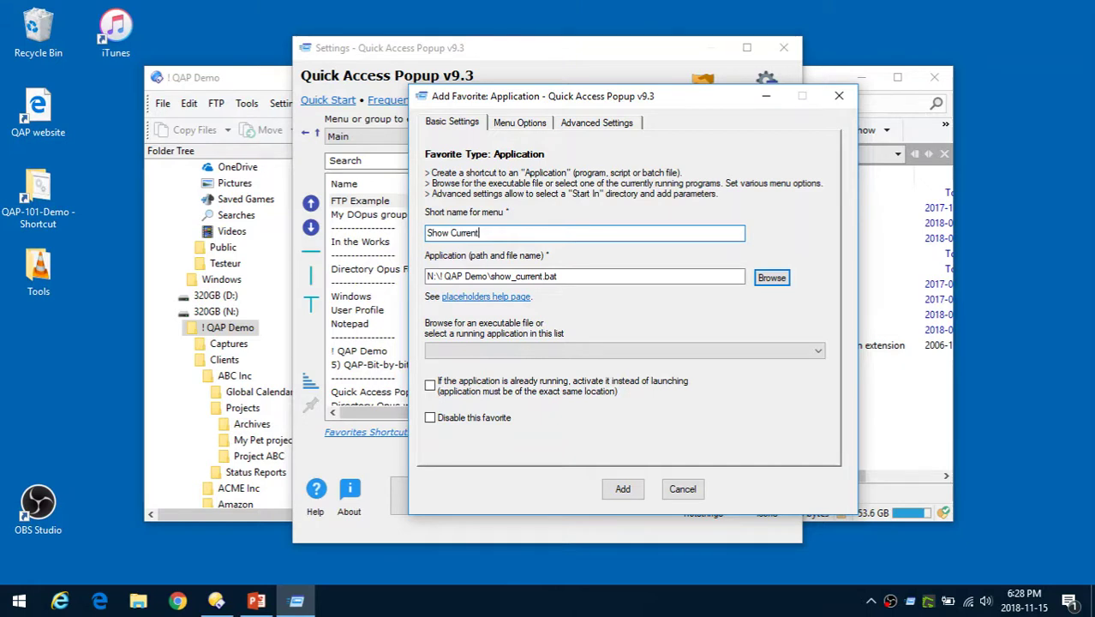
Step: Set the Start in folder to D:\Dropbox and add the favorite
click(589, 125)
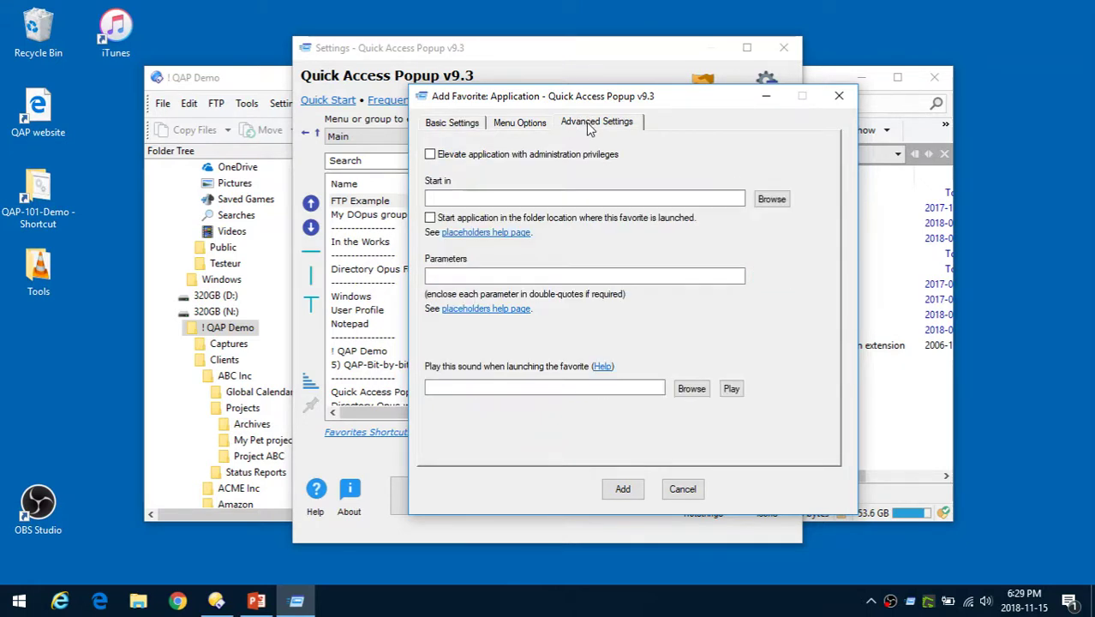
click(496, 197)
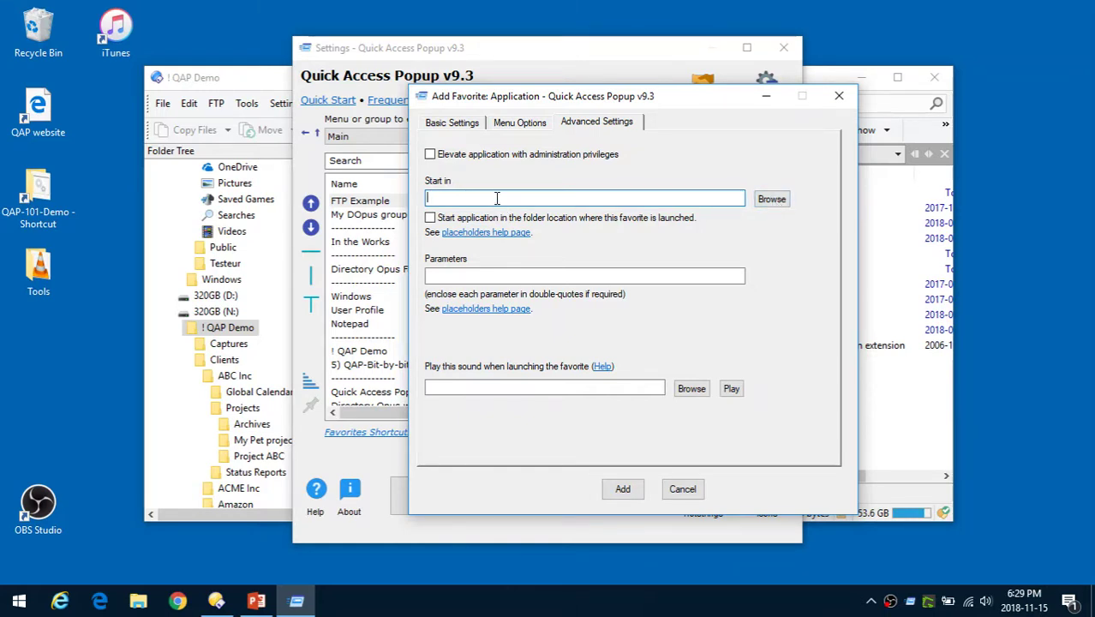
click(773, 200)
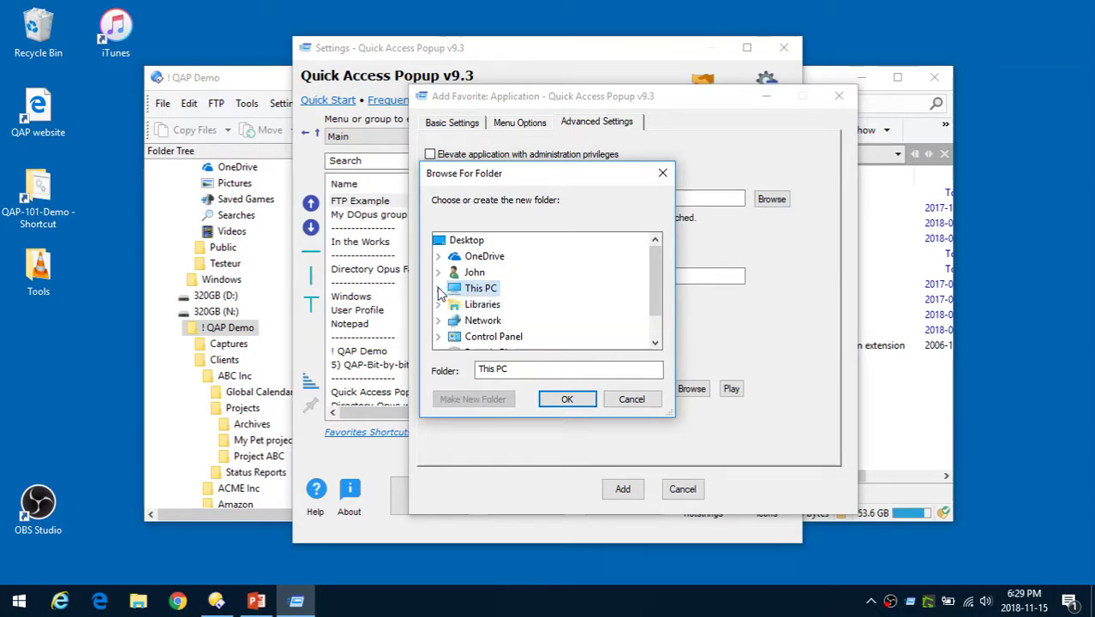
click(440, 289)
scroll(491, 289, down, 2)
scroll(491, 289, down, 1)
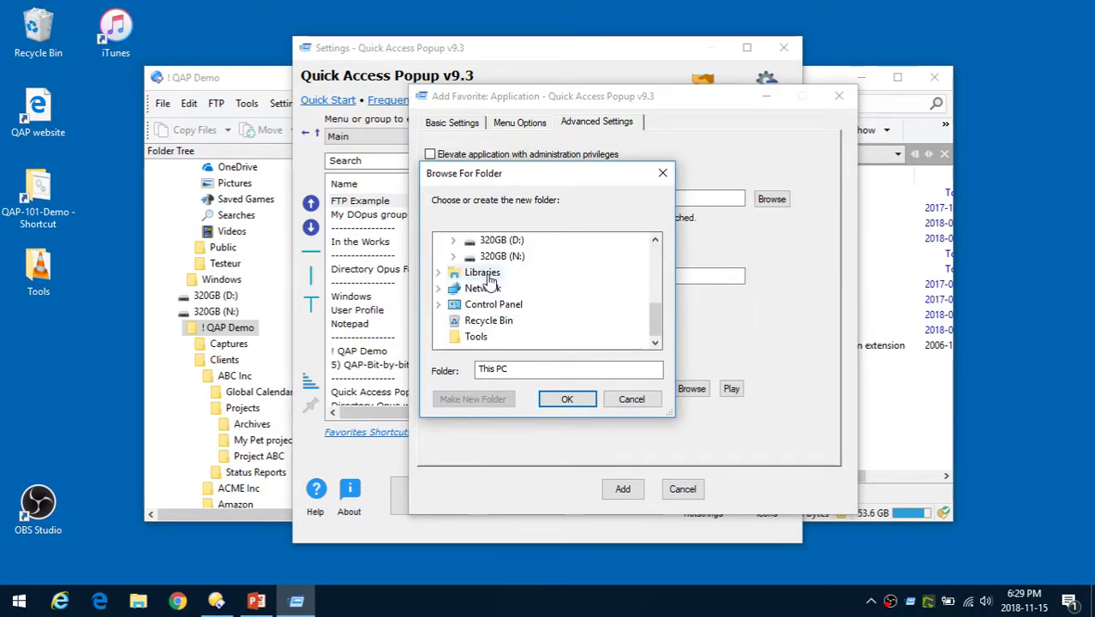
double_click(501, 241)
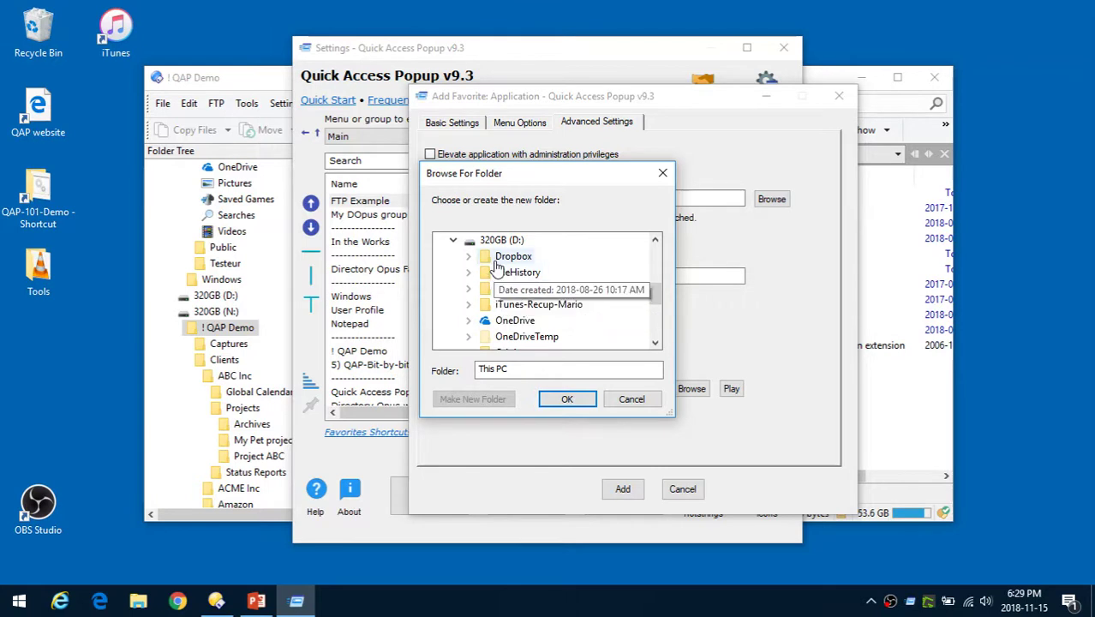
click(501, 257)
click(566, 399)
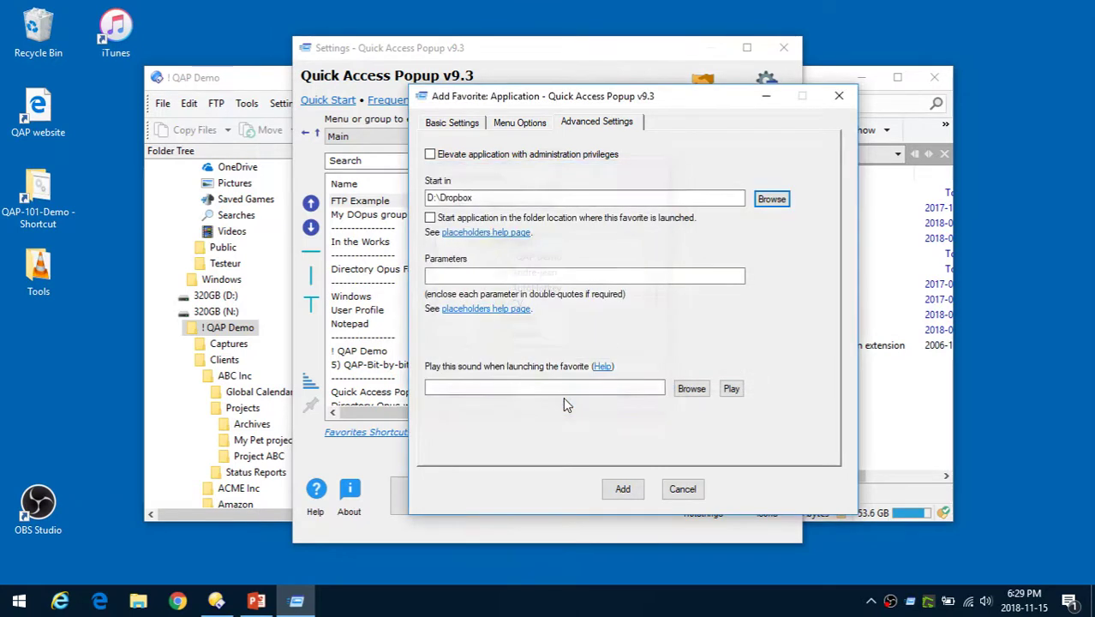
click(623, 489)
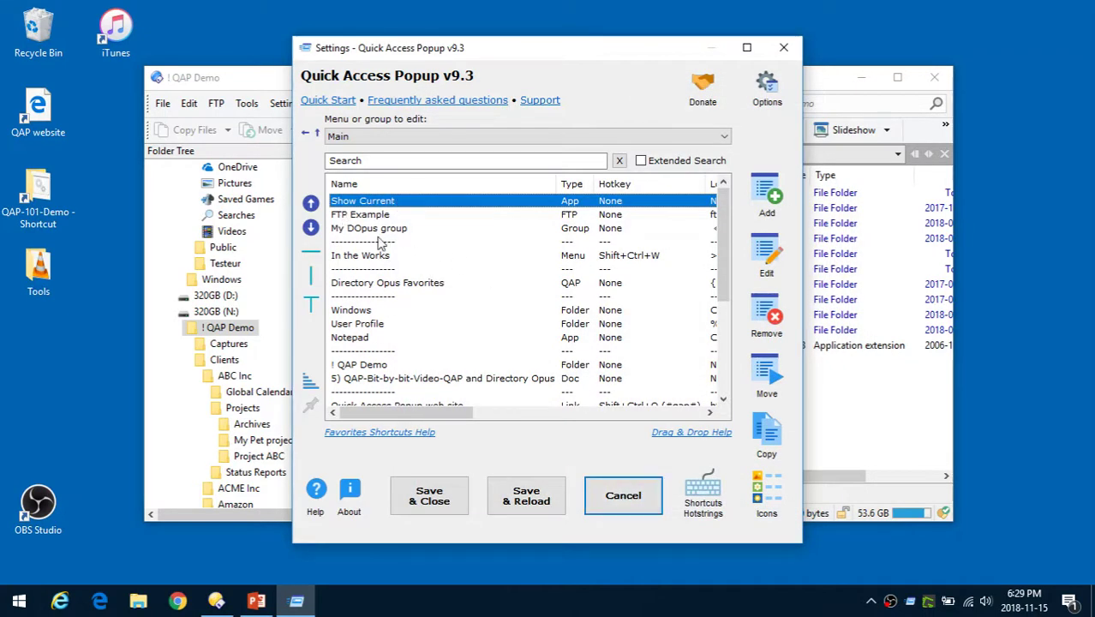
Step: Save favorites, run Show Current over Directory Opus showing D:\Dropbox, then close the console
click(434, 499)
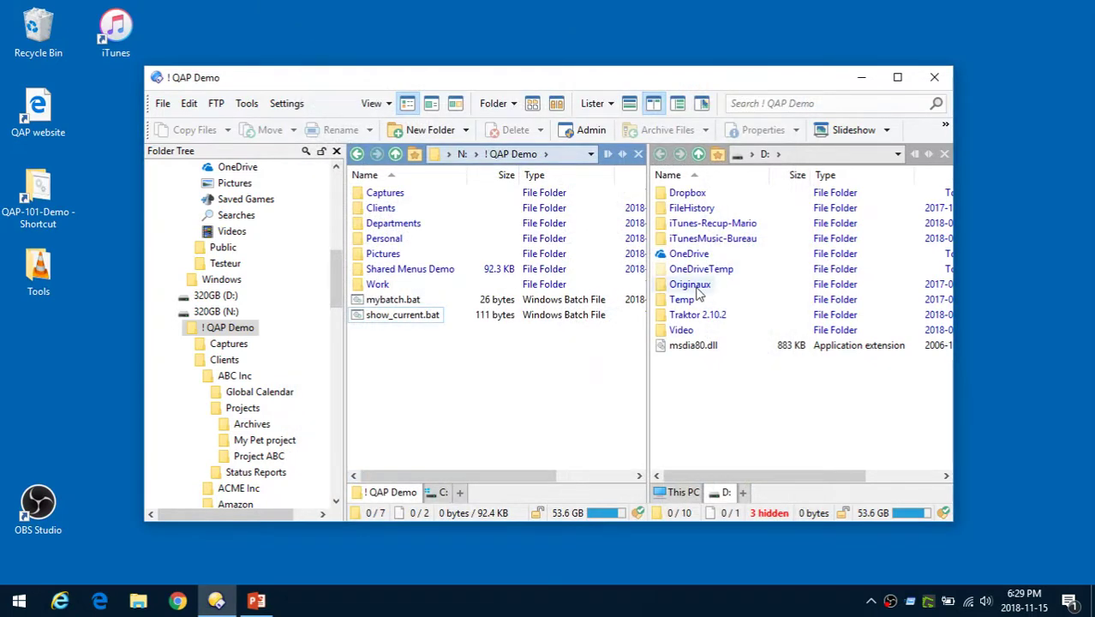
middle_click(401, 300)
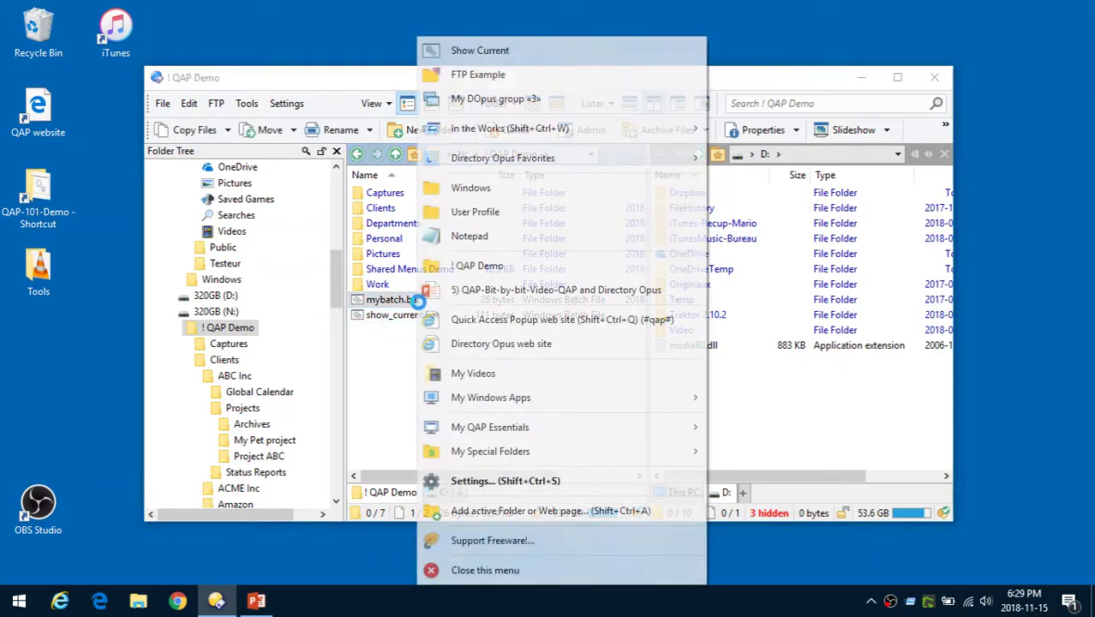
click(504, 50)
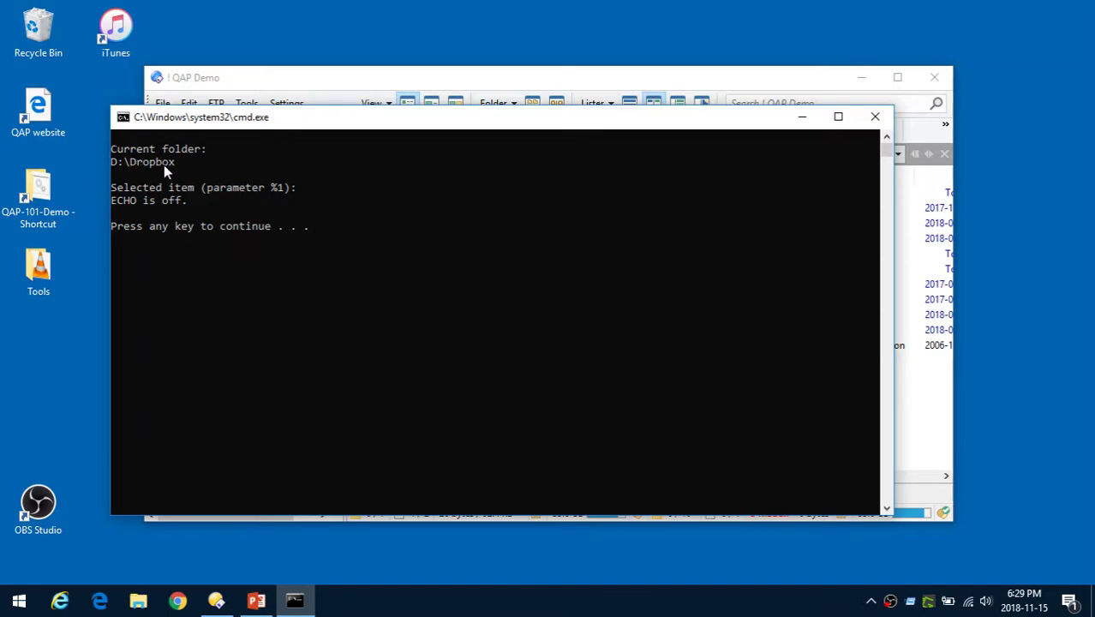
click(873, 117)
middle_click(409, 324)
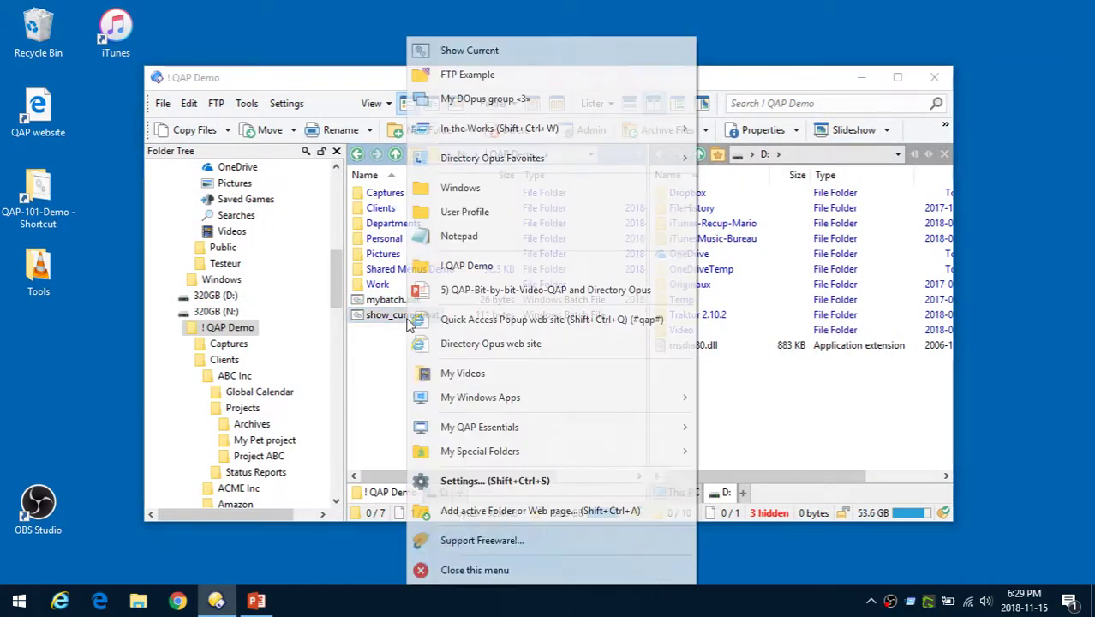
Step: Clear Show Current's D:\Dropbox Start in folder so it starts in the launching folder
shift+click(460, 49)
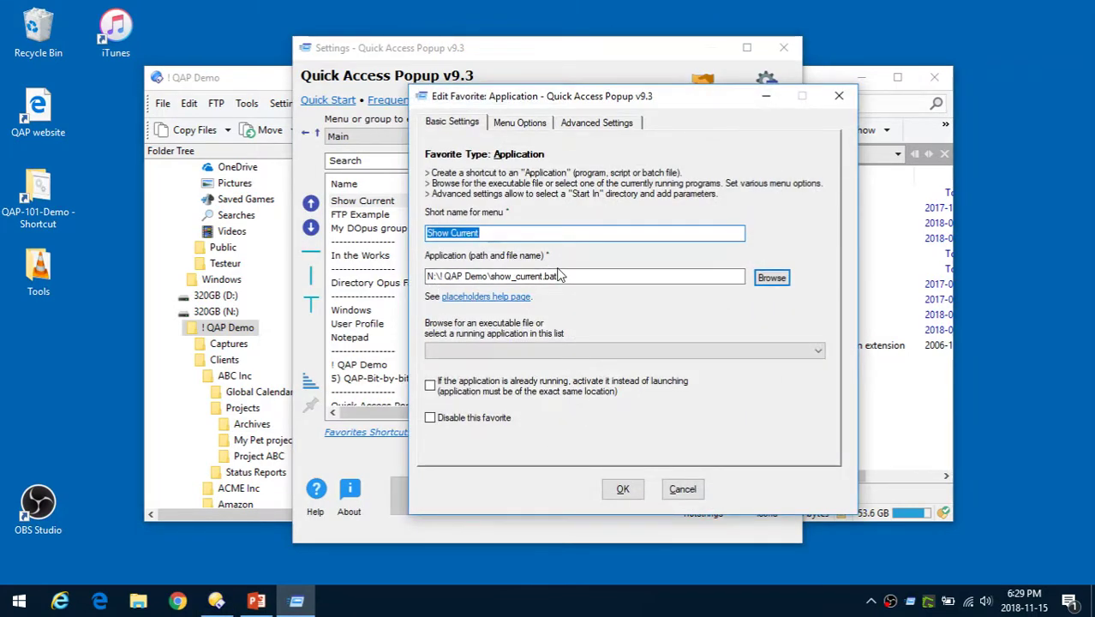
click(579, 122)
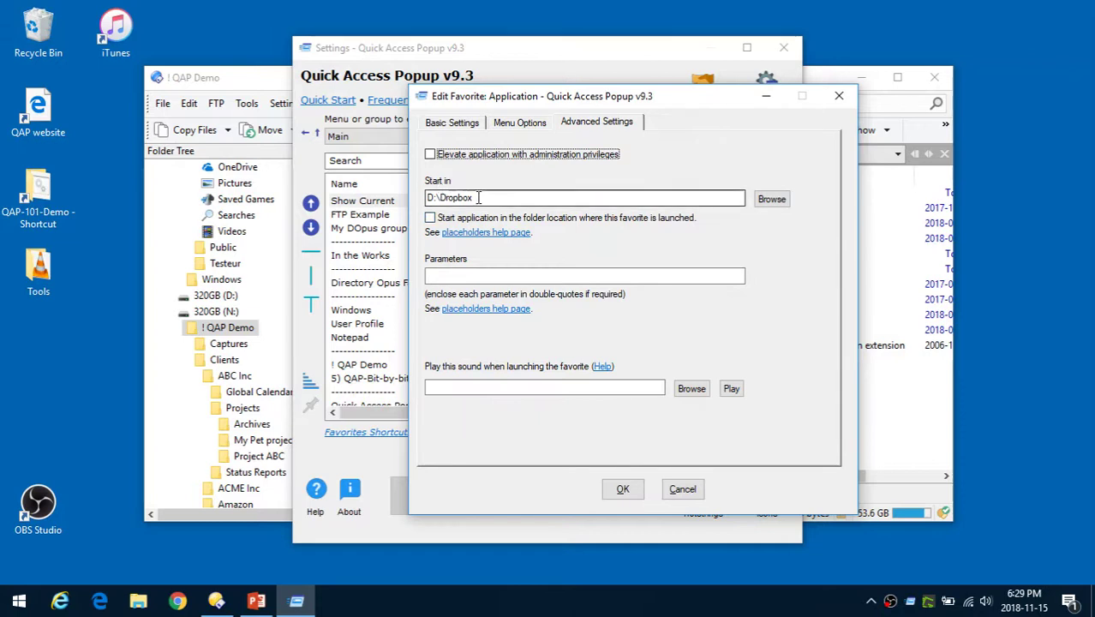
drag(479, 197, 399, 192)
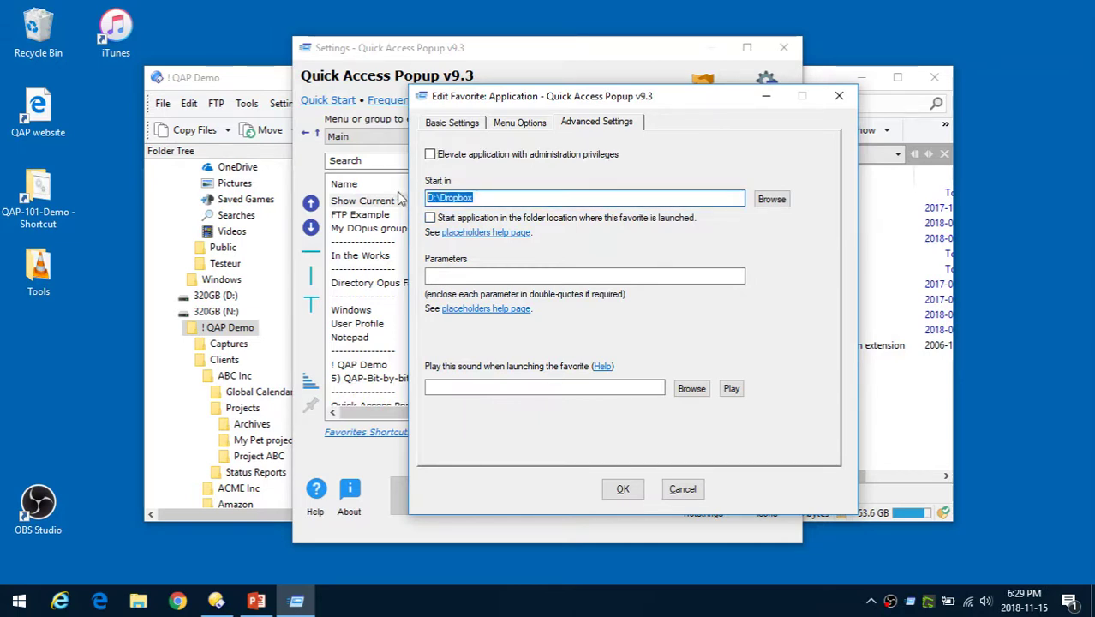
key(BackSpace)
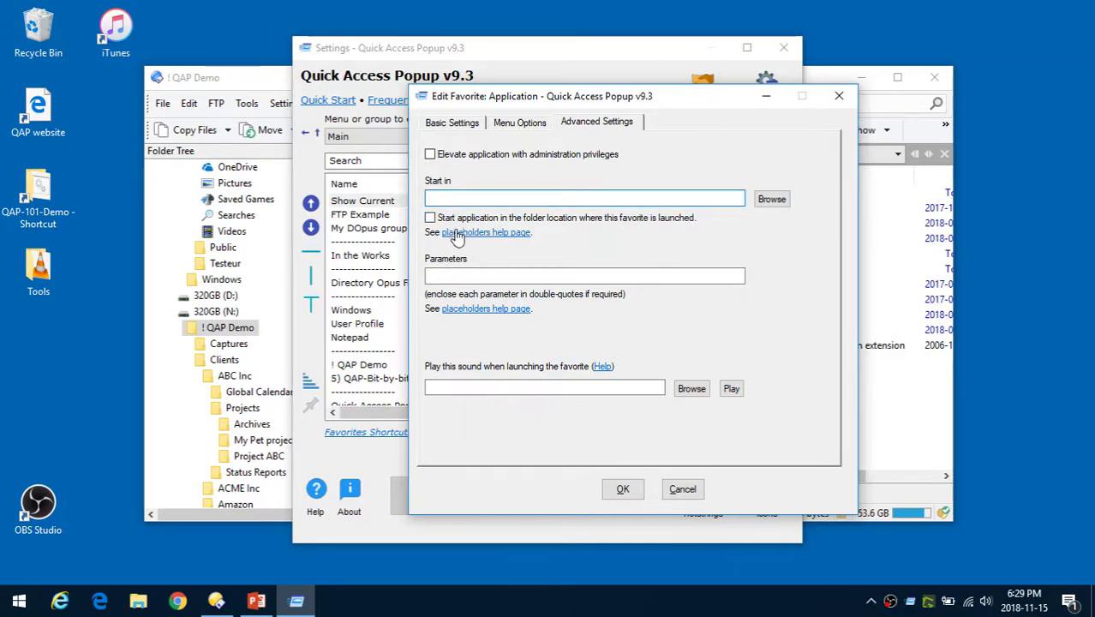
click(431, 218)
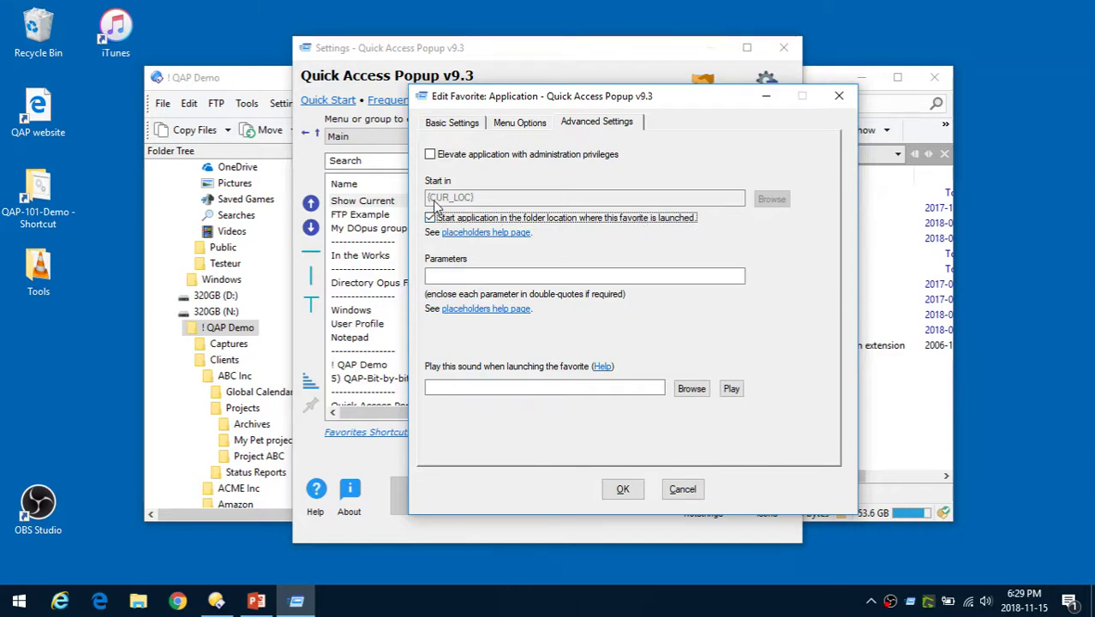
click(623, 490)
Step: Save the favorites, open Temp in the right pane, and run Show Current from there
click(429, 496)
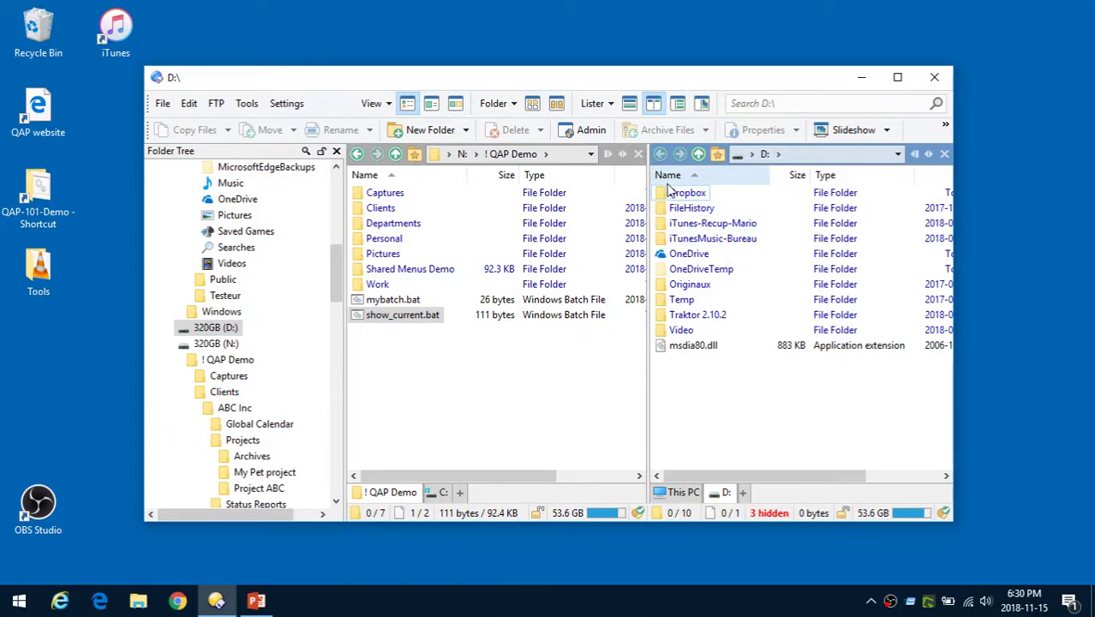
double_click(679, 299)
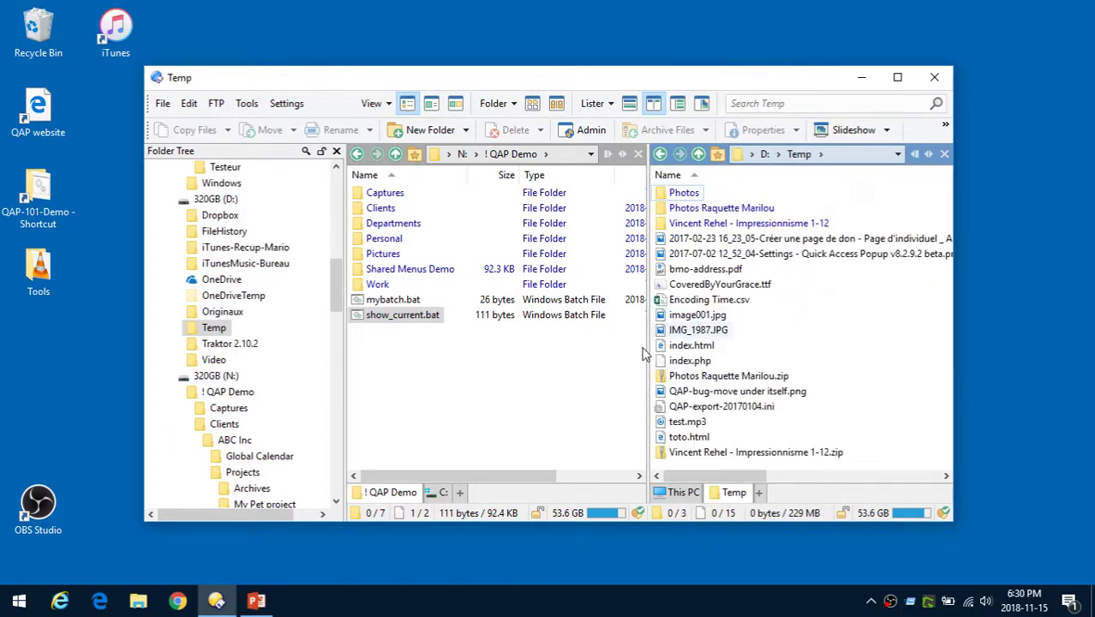
middle_click(716, 253)
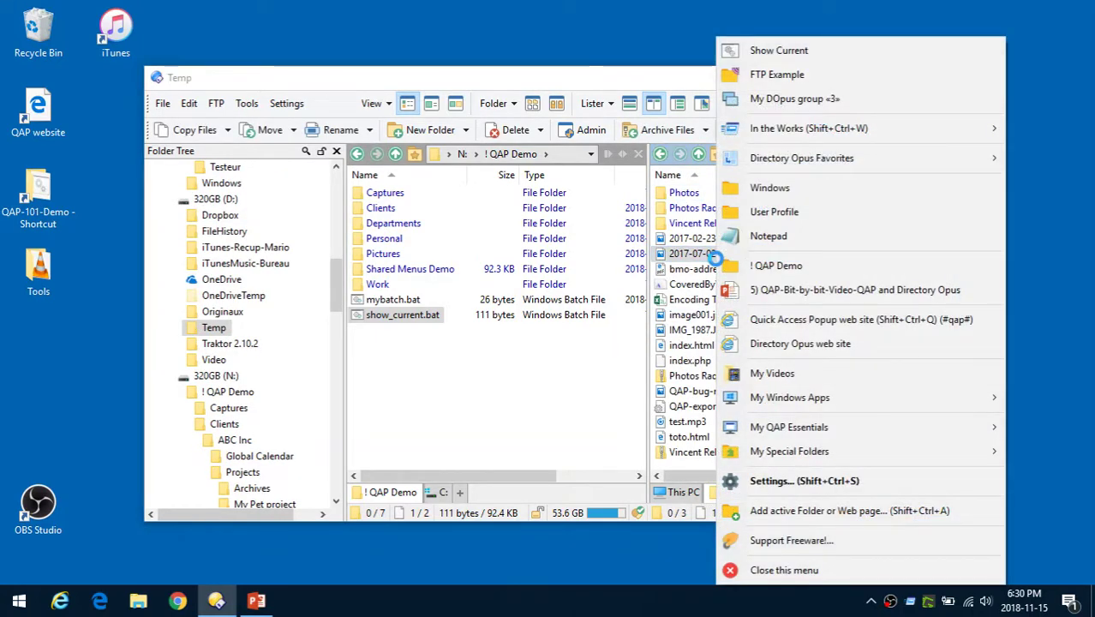
click(757, 50)
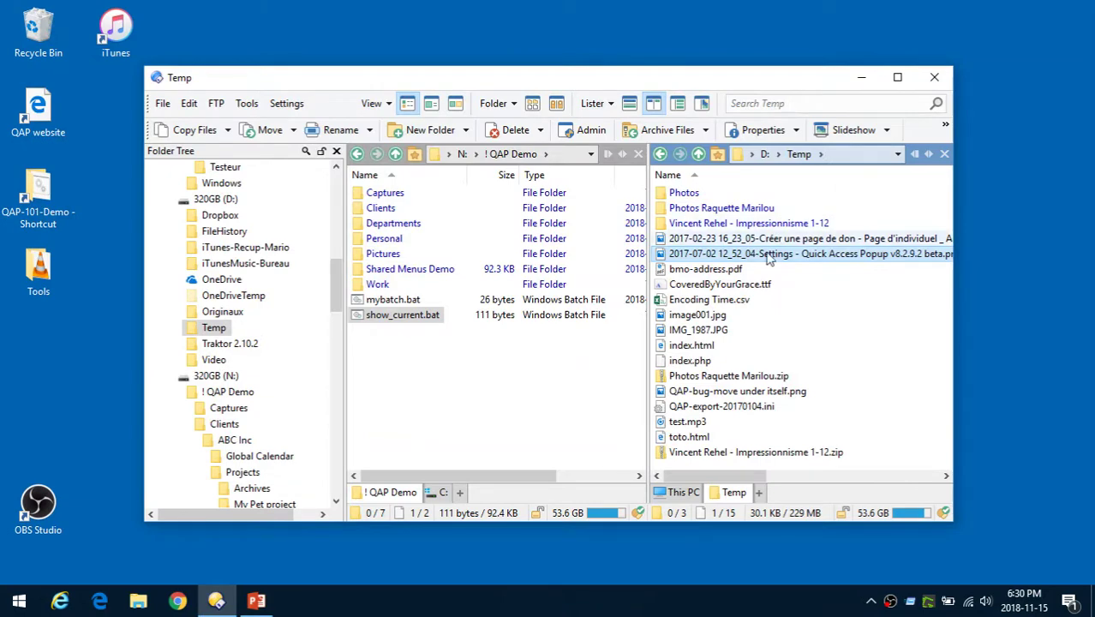
Step: Open the Personal folder in the left pane and run Show Current from it
click(405, 367)
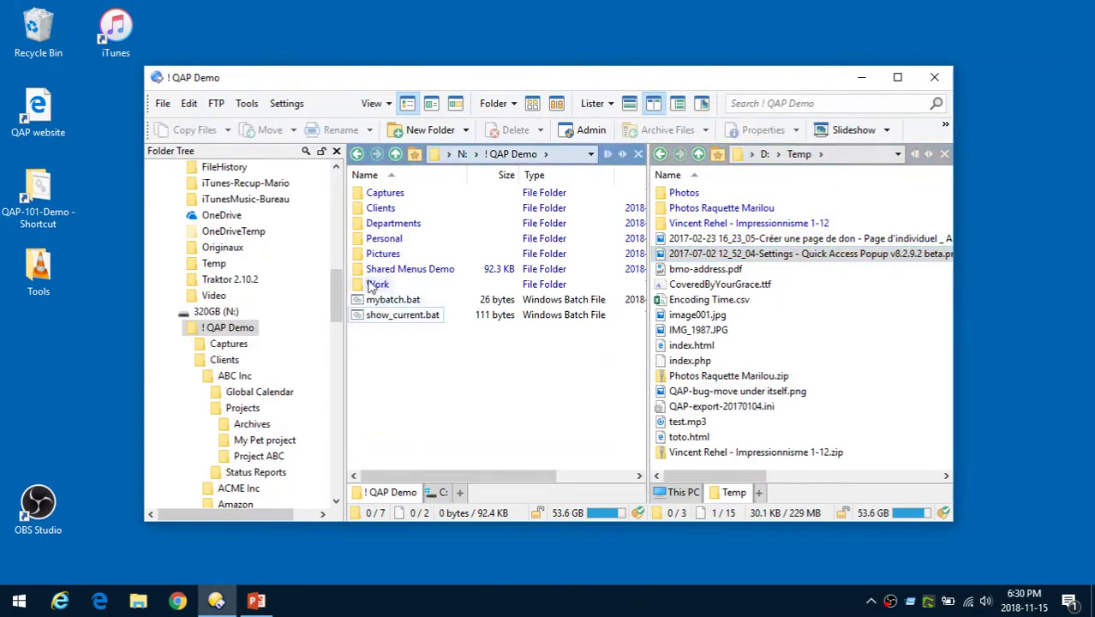
click(698, 154)
double_click(381, 238)
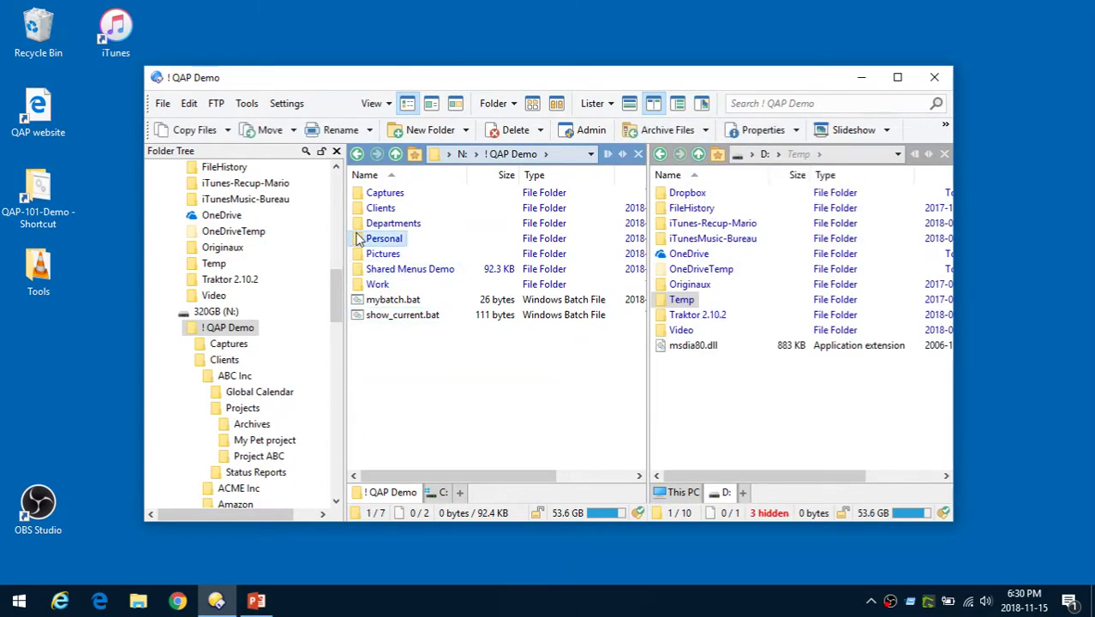
middle_click(372, 253)
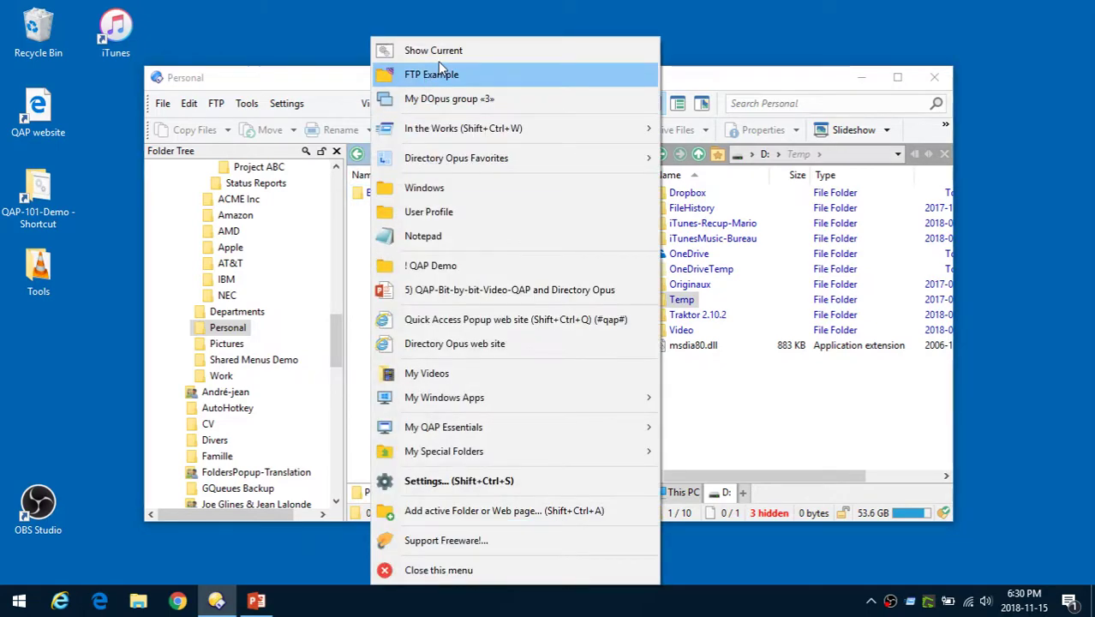
click(441, 50)
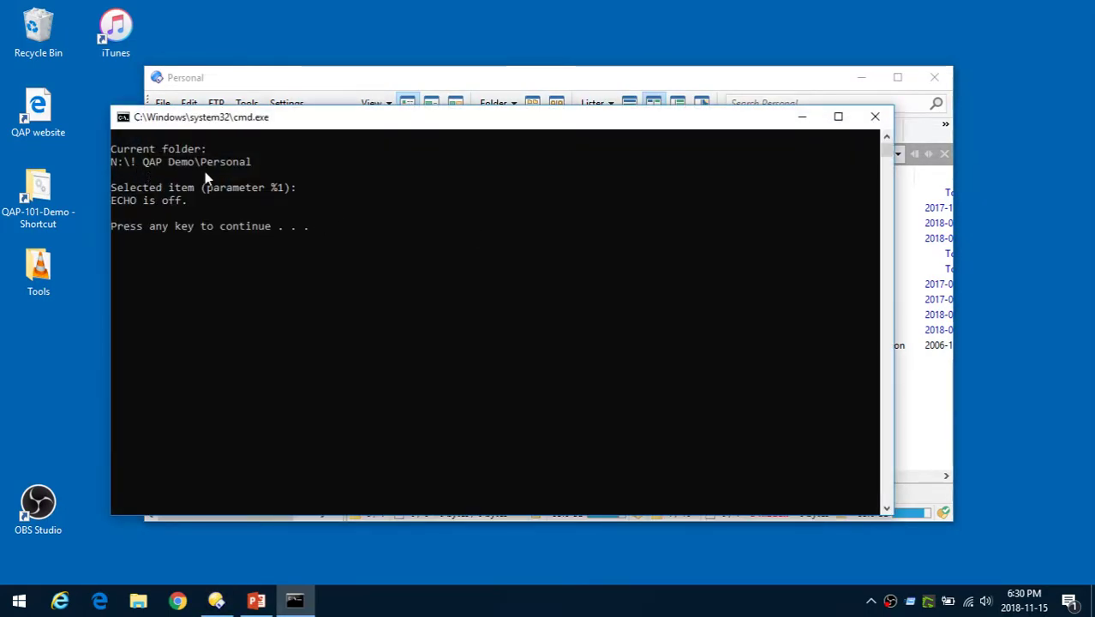
Step: Close the command window and reopen Show Current for editing from the popup menu
click(873, 120)
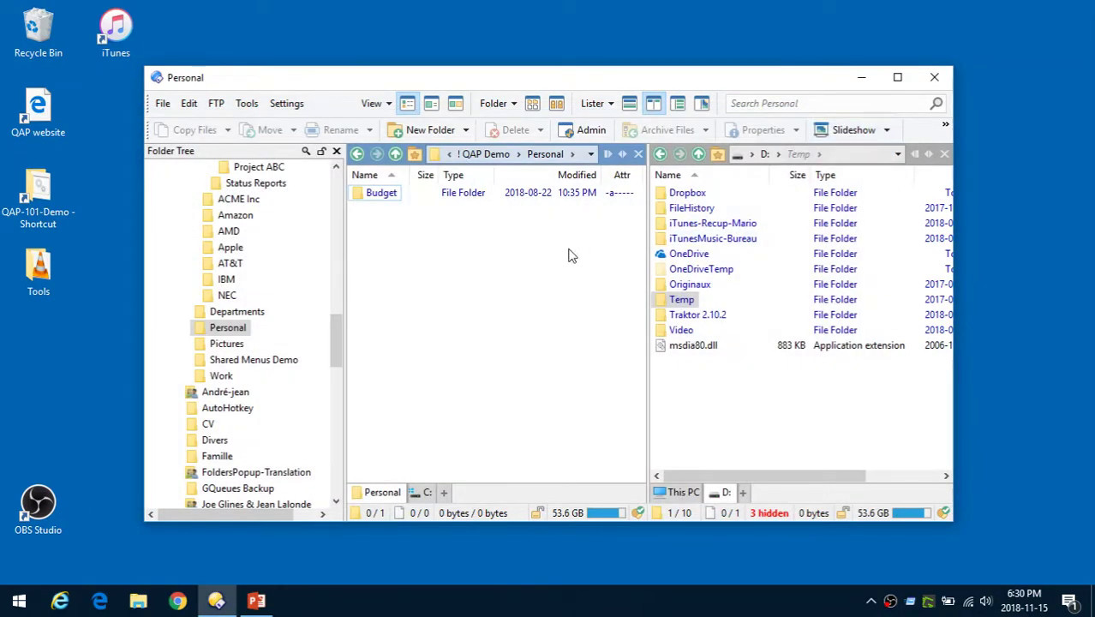
middle_click(521, 237)
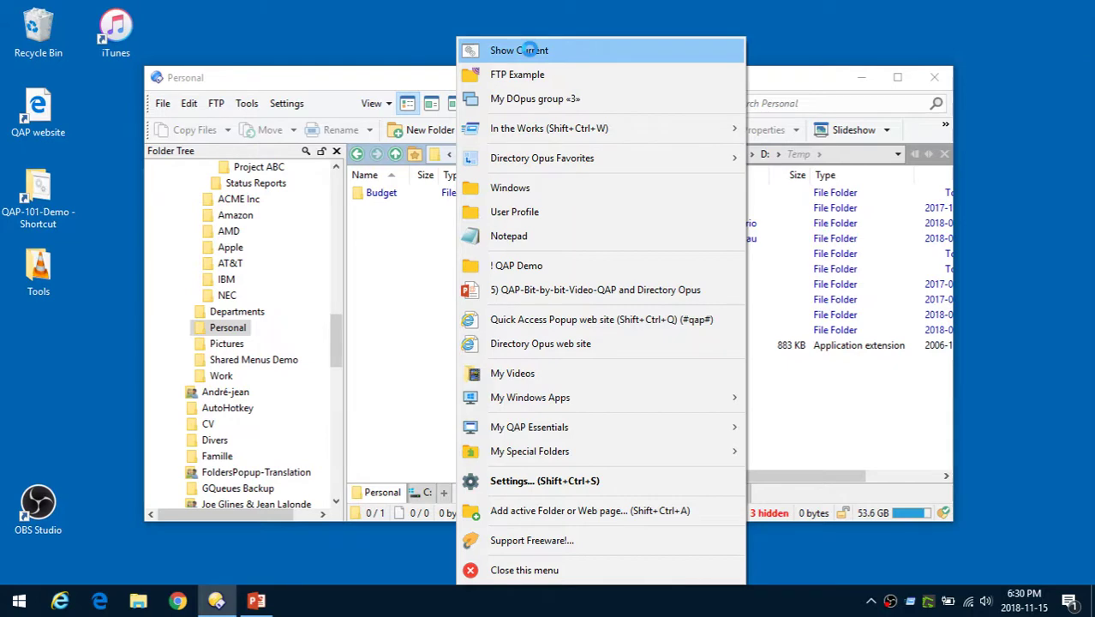
ctrl+shift+click(519, 50)
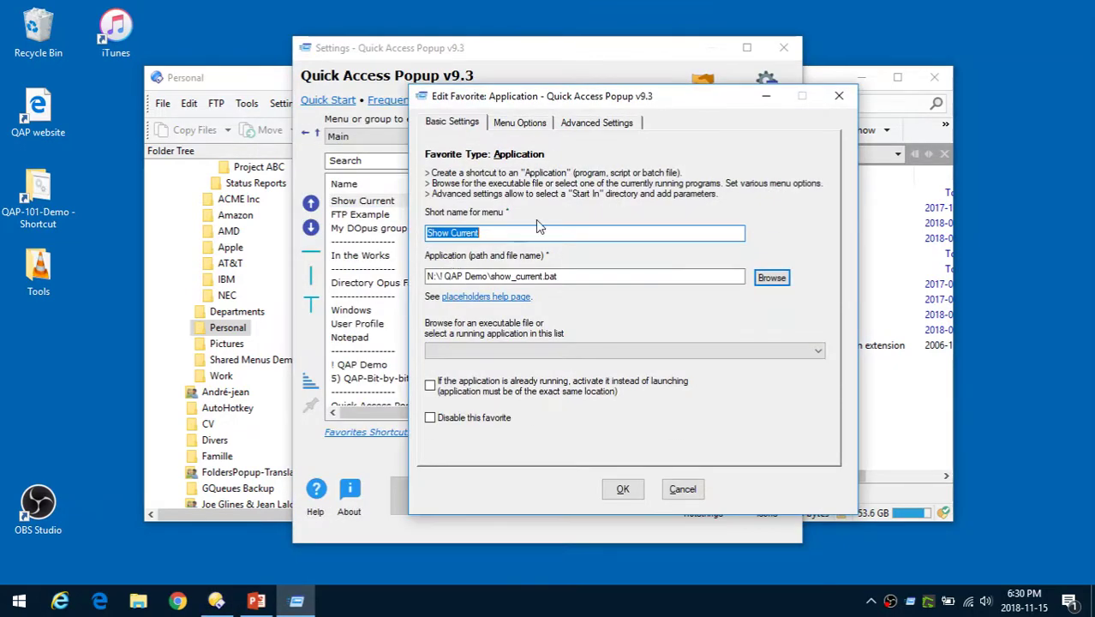
Step: Enter "{SEL_LOC}" with quotes as Show Current's Parameters on Advanced Settings and accept
click(601, 122)
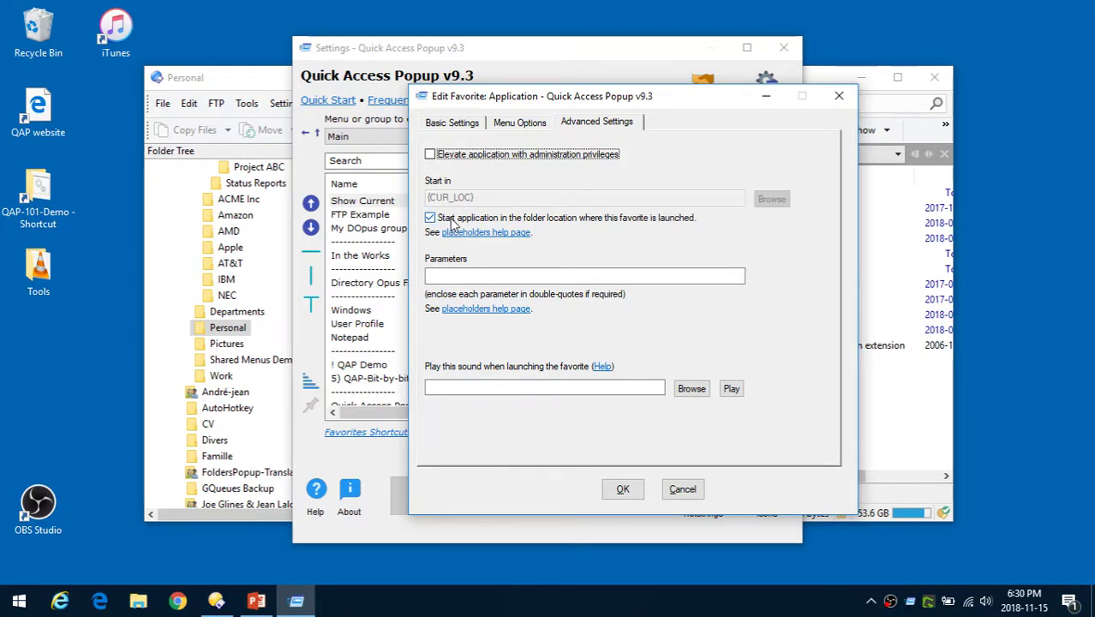
click(466, 275)
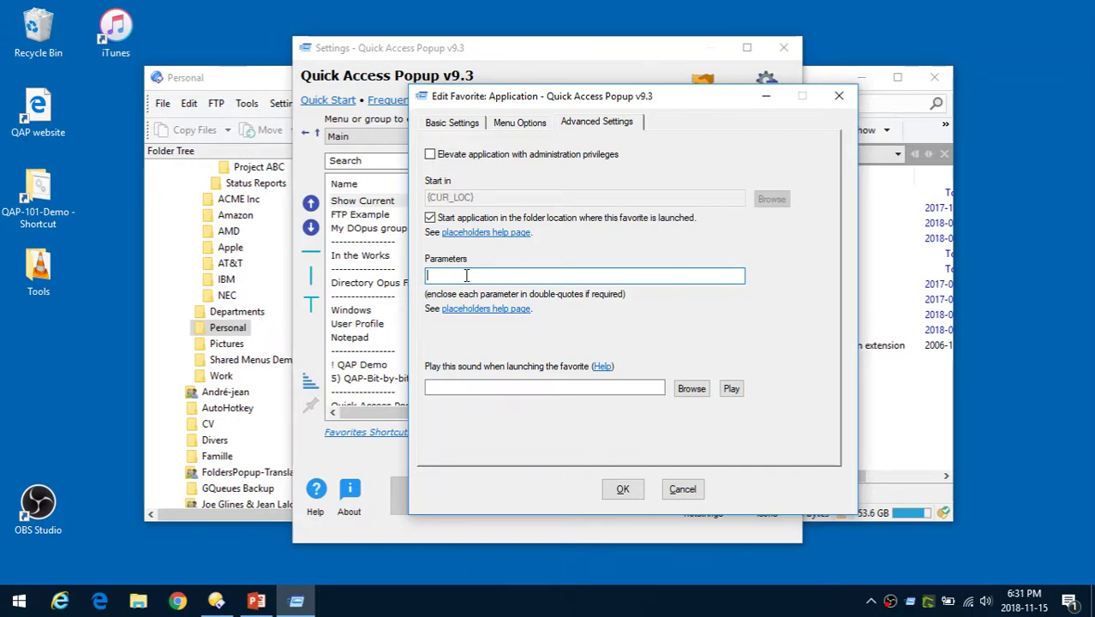
text("{SEL_LOC)
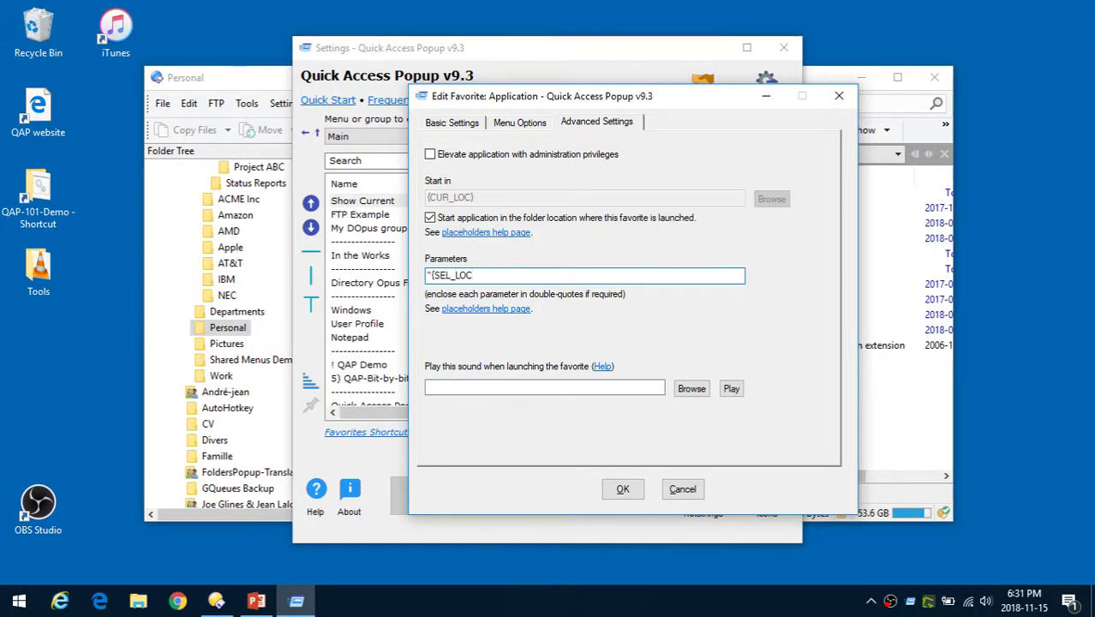
text(})
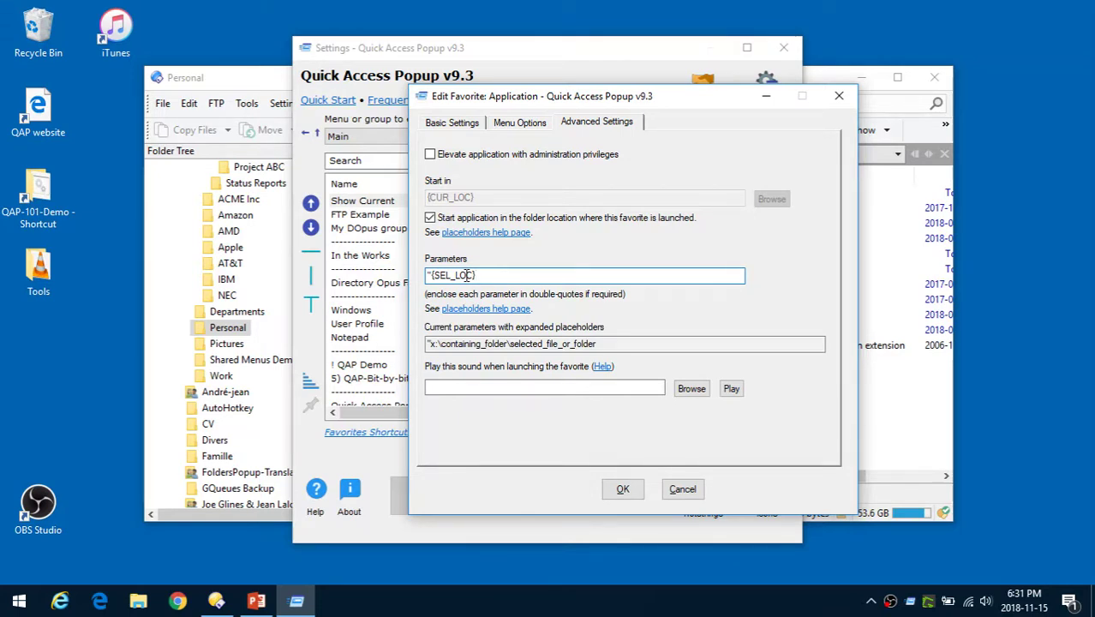
text(")
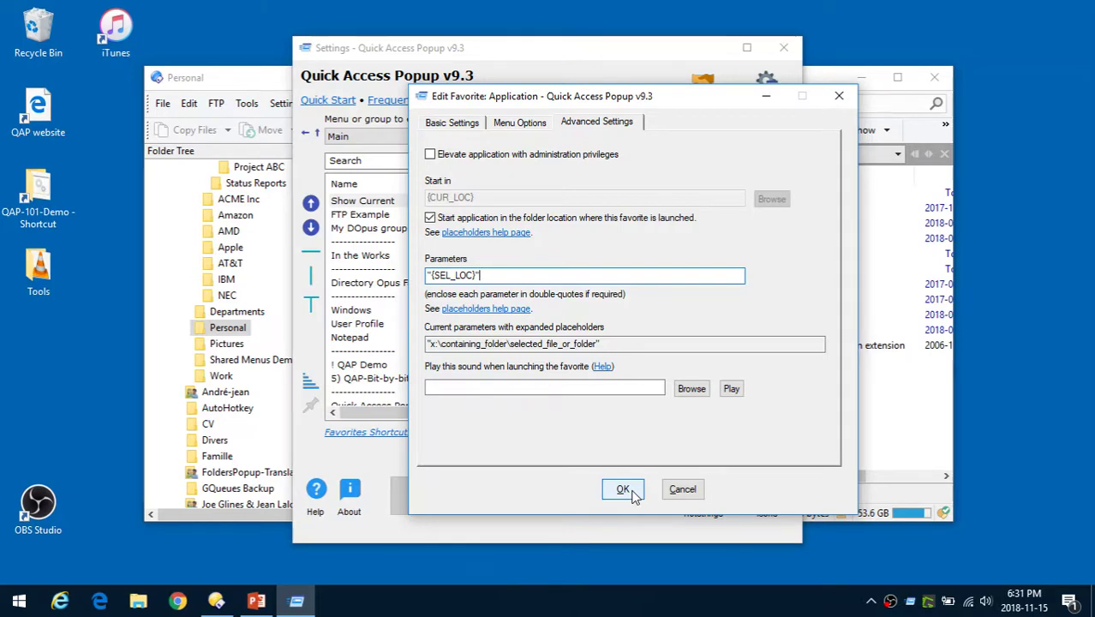
click(628, 491)
Step: Save and close the settings, then jump to the ! QAP Demo folder
click(410, 500)
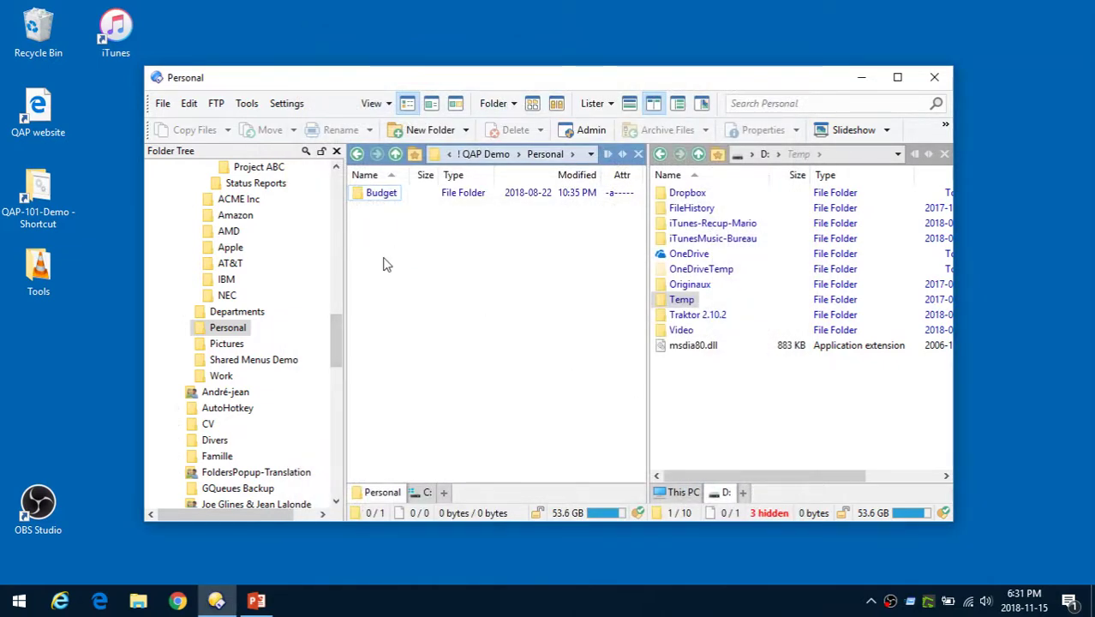
middle_click(386, 238)
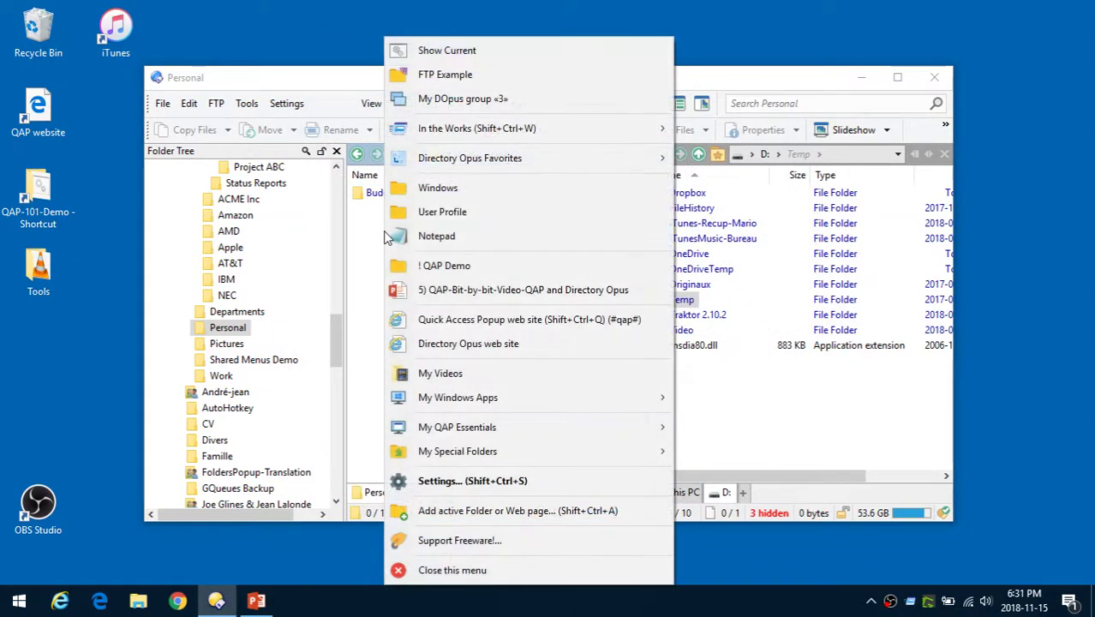
click(434, 269)
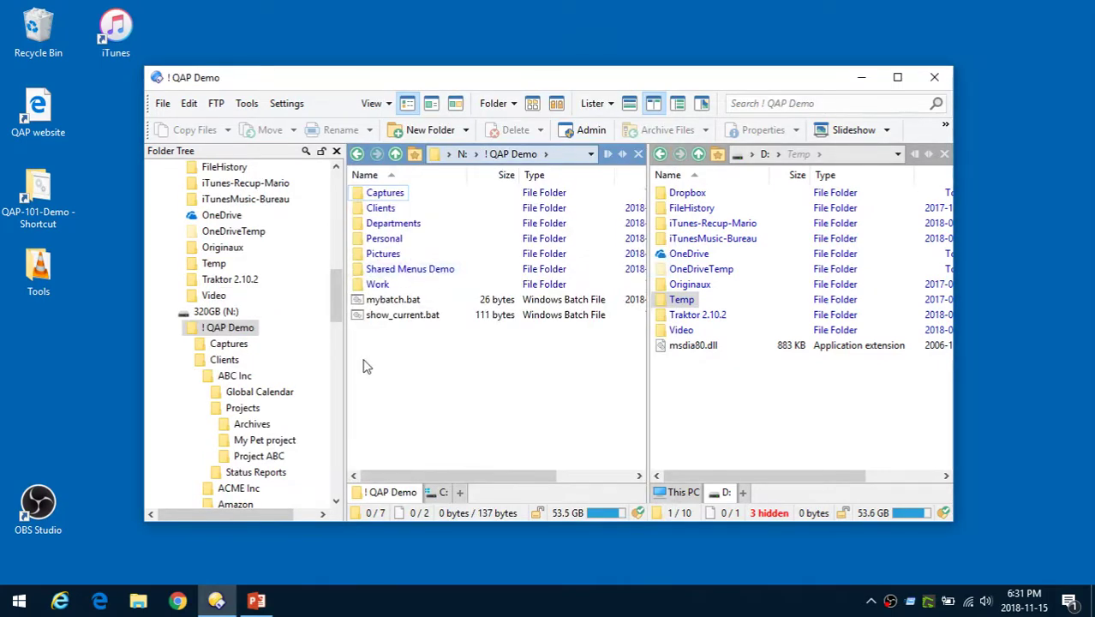
Step: Browse to Clients > ABC Inc > Projects > Project ABC and select Status Report.docx
double_click(364, 207)
double_click(364, 195)
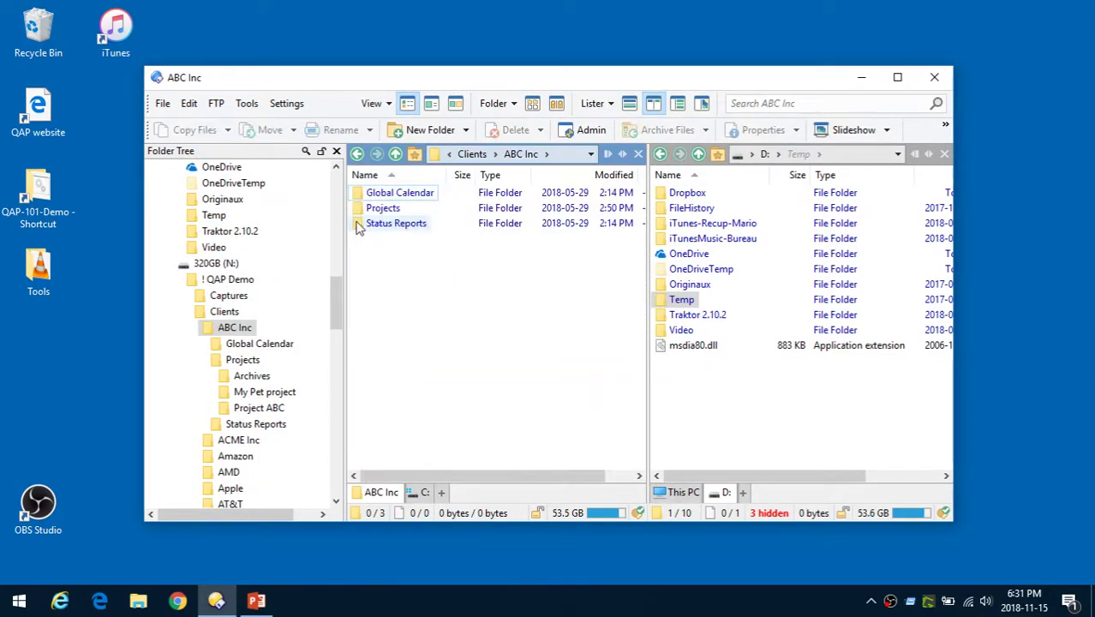
double_click(360, 224)
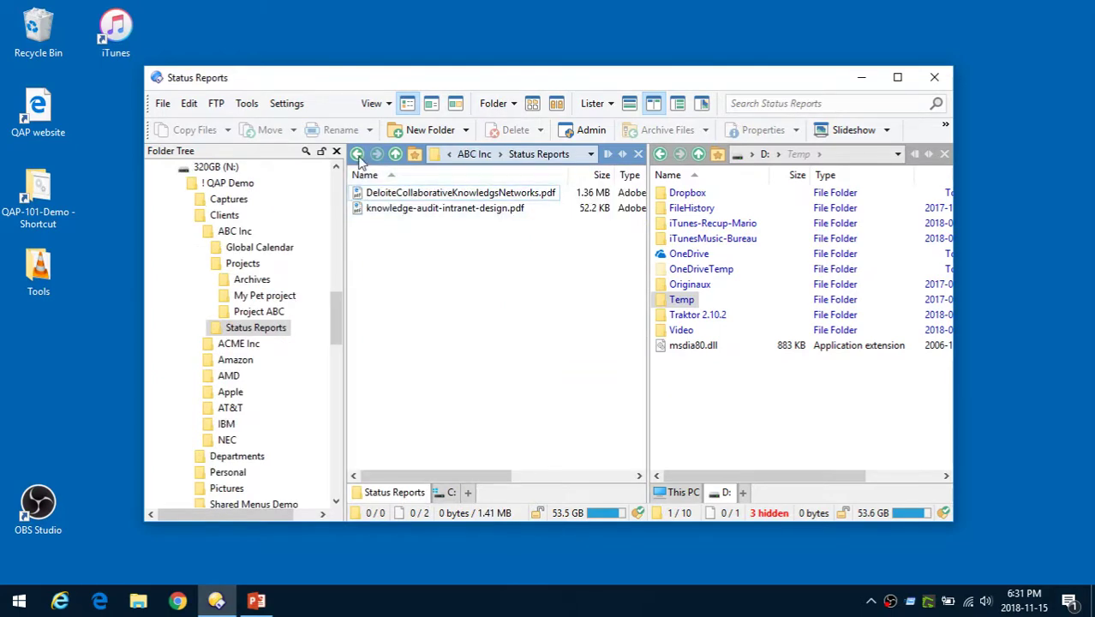
key(BackSpace)
double_click(363, 209)
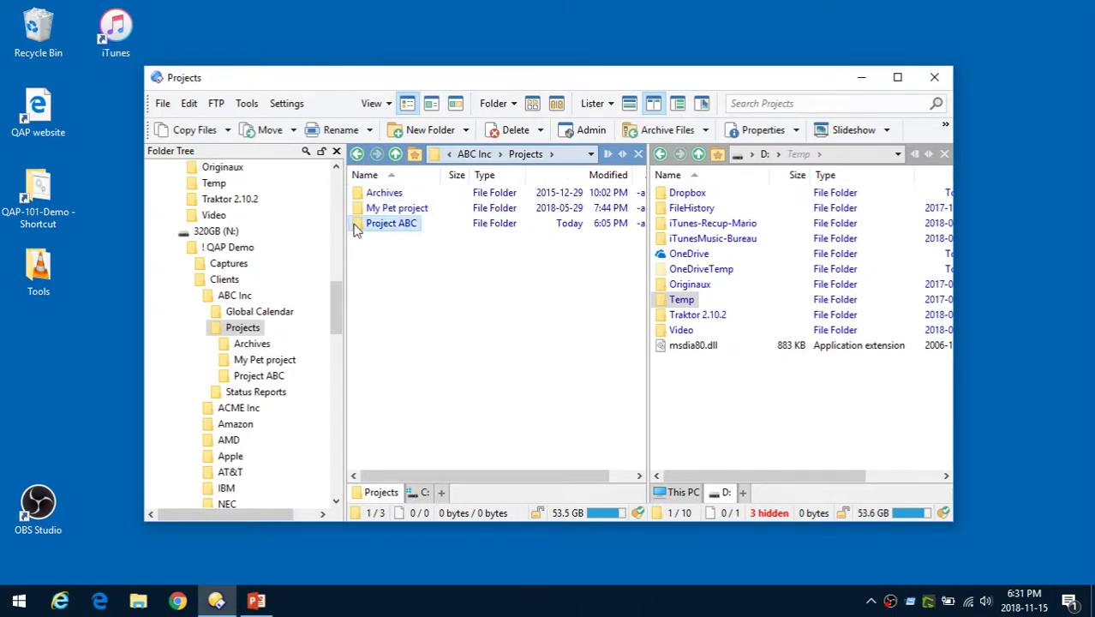
double_click(364, 223)
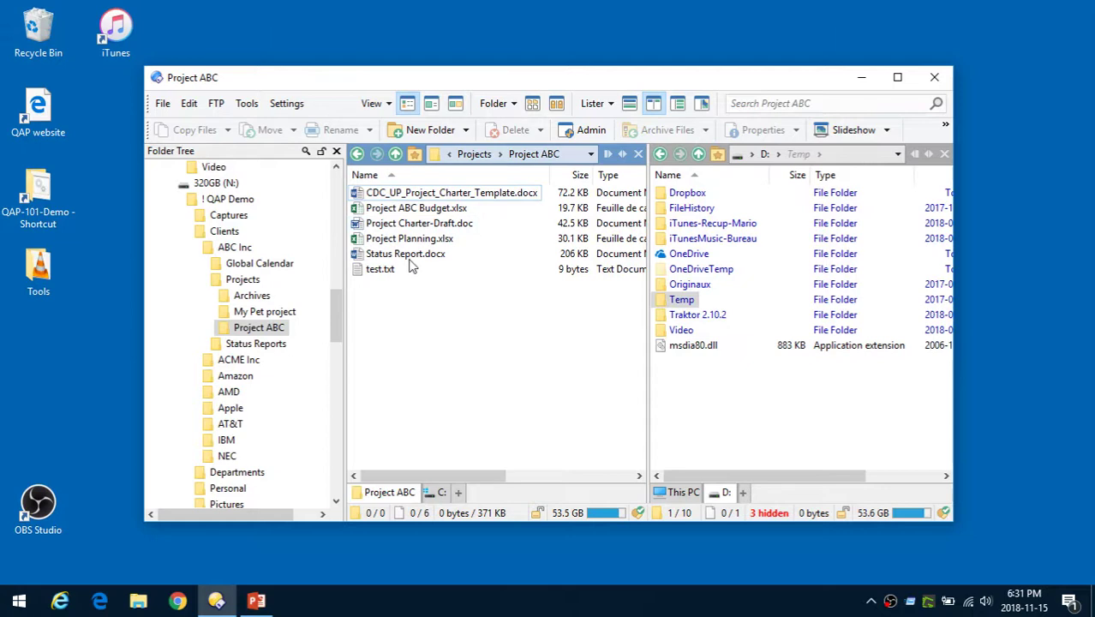
click(364, 211)
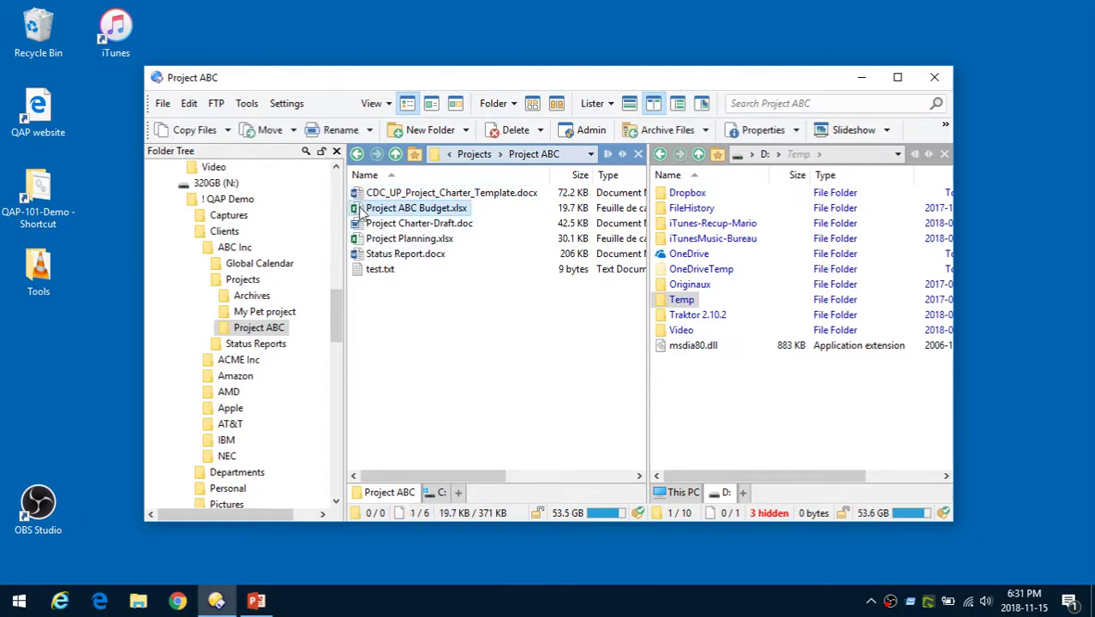
click(367, 255)
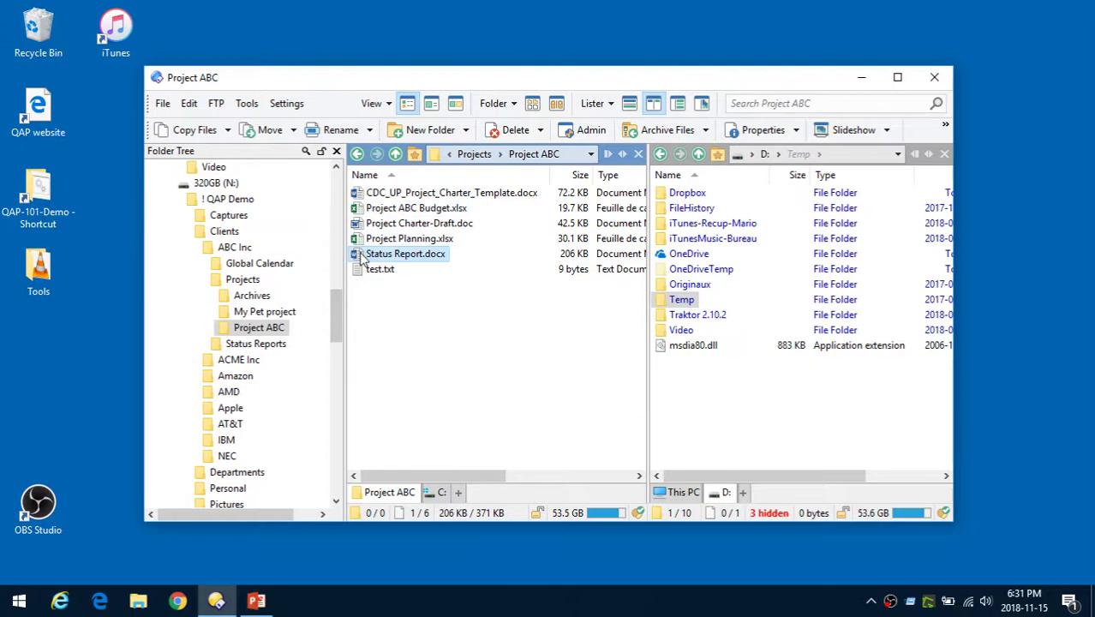
mouse_move(362, 258)
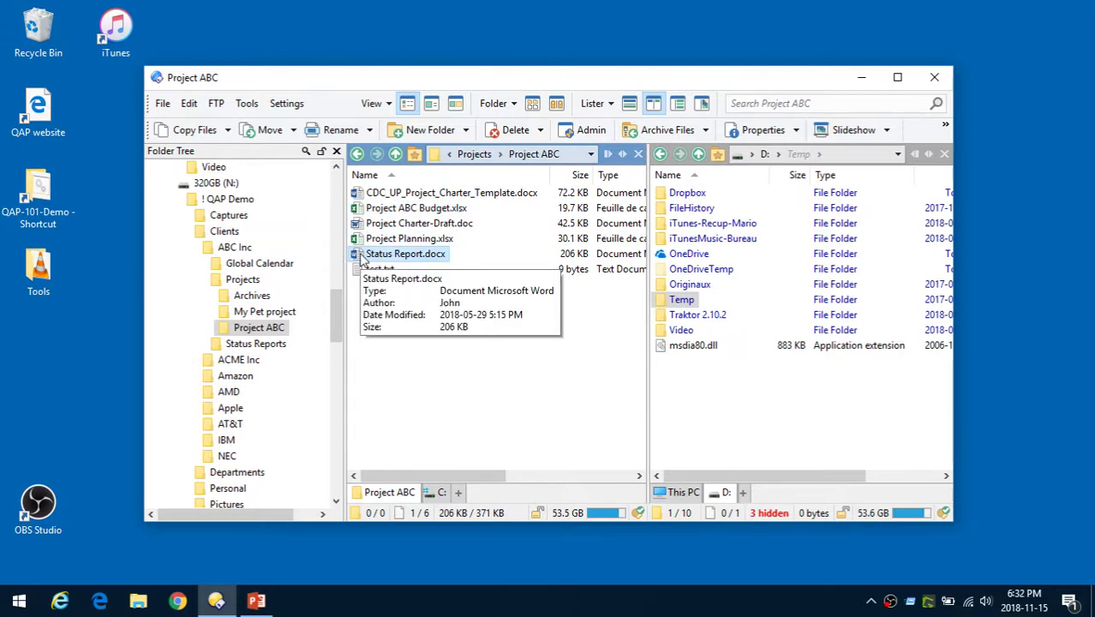
Step: Run Show Current on Status Report.docx and close the resulting command window
middle_click(362, 259)
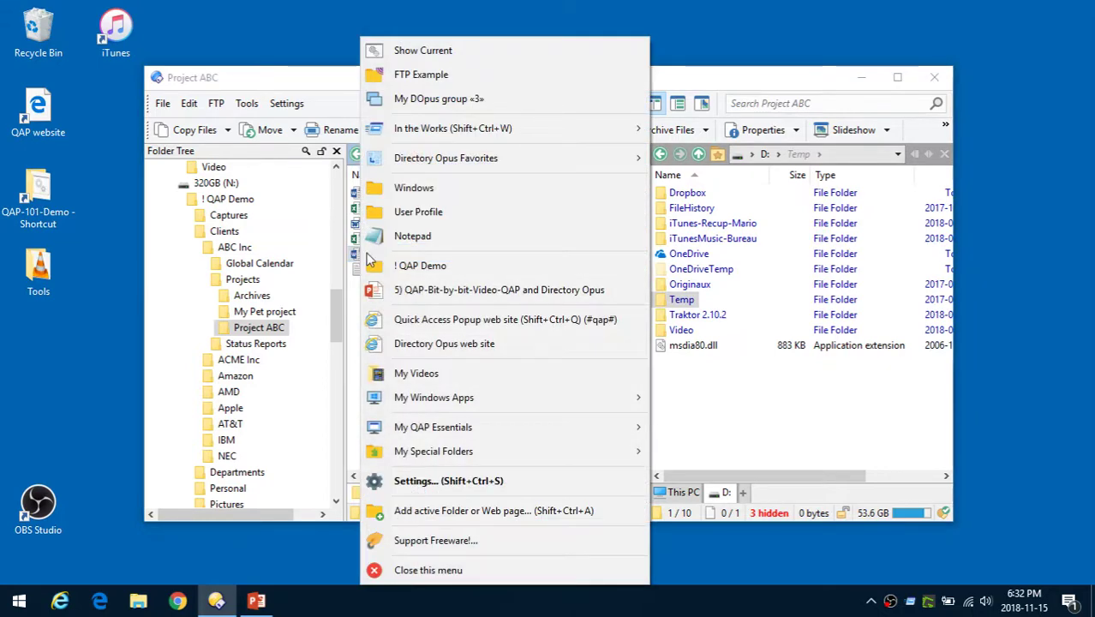
click(429, 56)
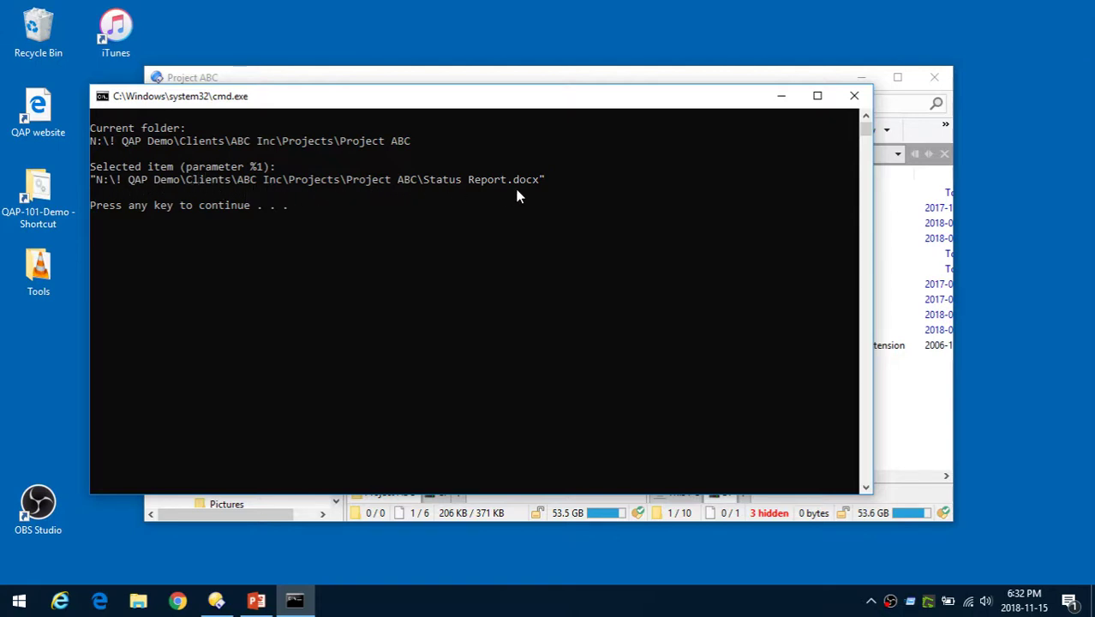
click(851, 98)
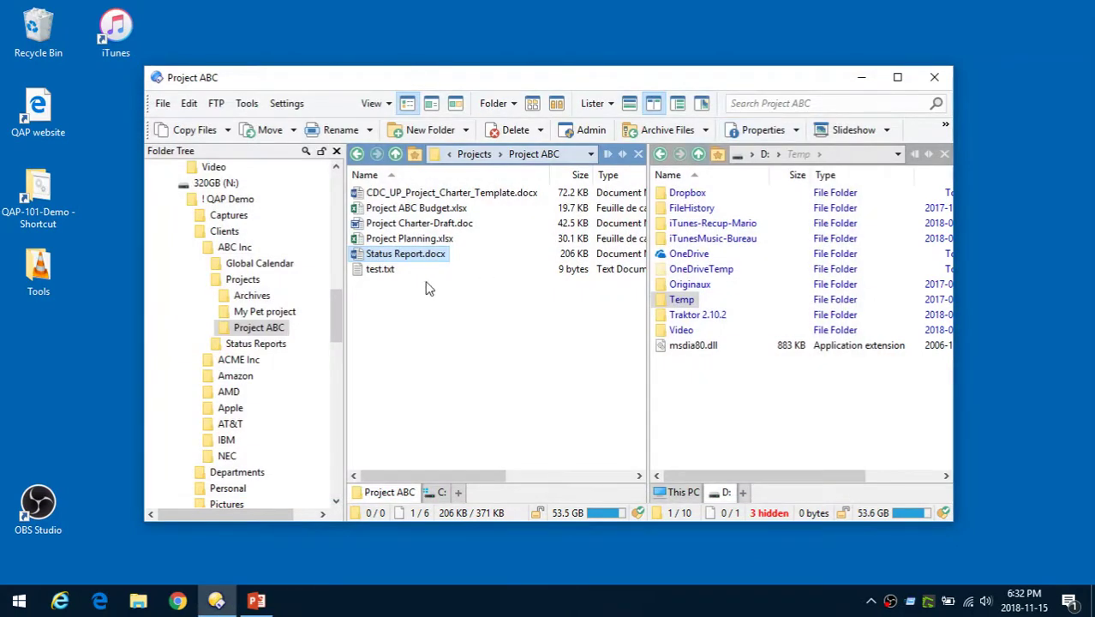
Step: Select test.txt, run Show Current via the keyboard, and close the command window
click(362, 268)
middle_click(362, 268)
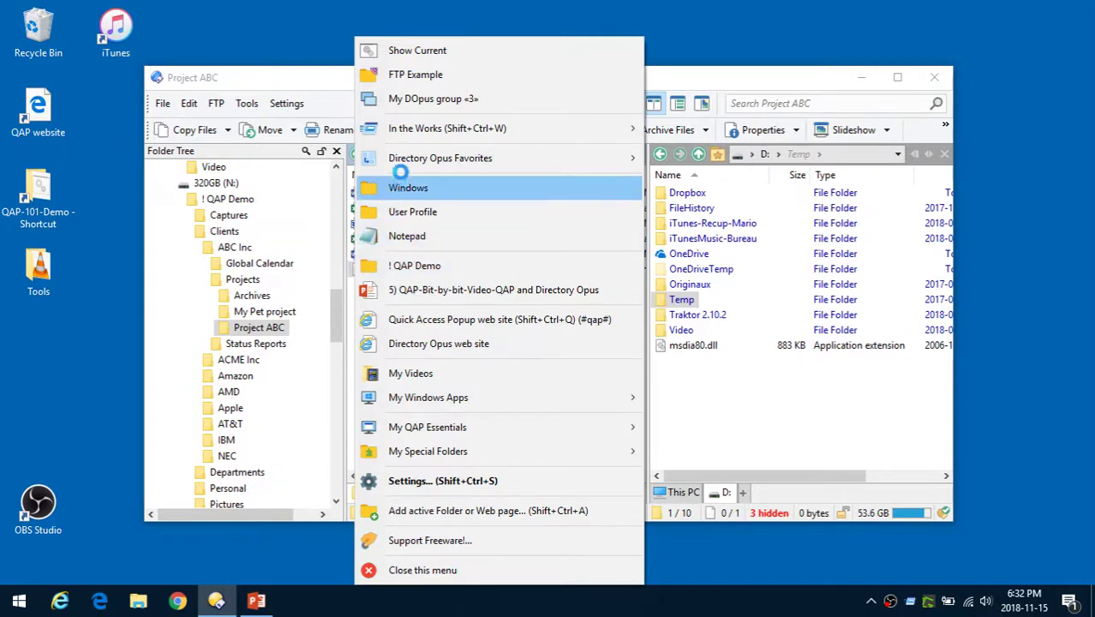
key(Up)
key(Up)
key(Up)
key(Up)
key(Up)
key(Return)
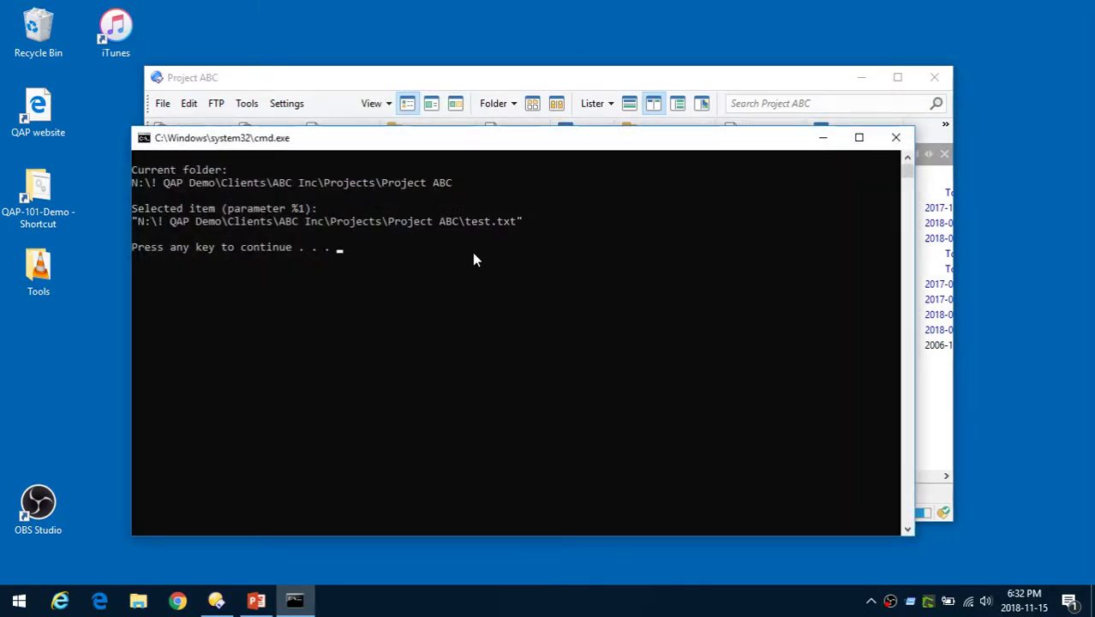
click(894, 138)
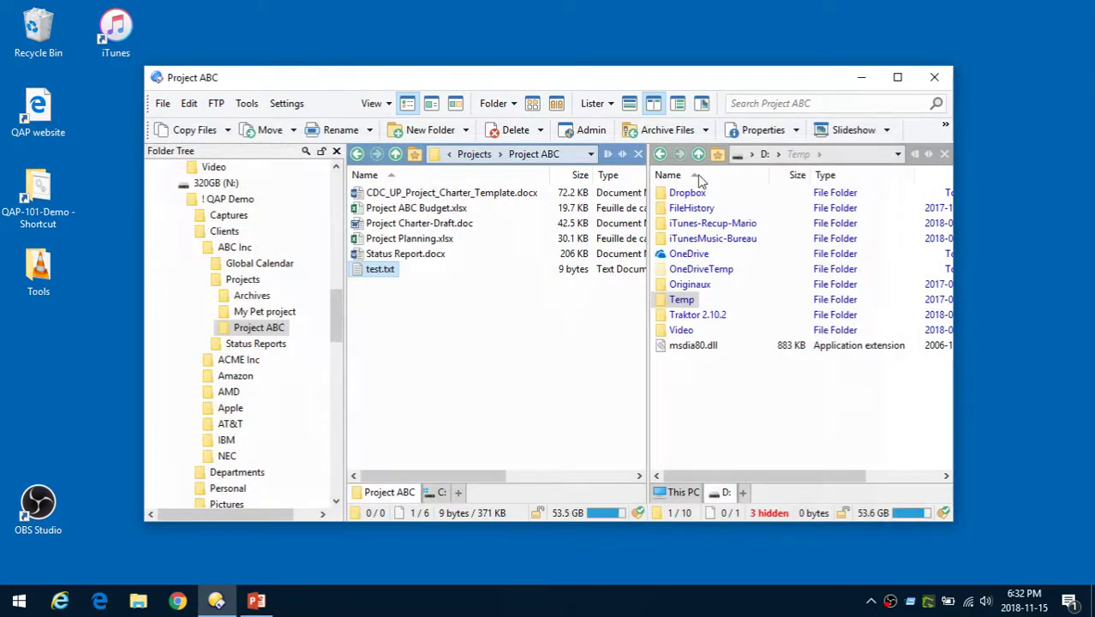
Step: Dismiss the QAP menu, switch to the PowerPoint slideshow, and go back to slide 1
middle_click(393, 322)
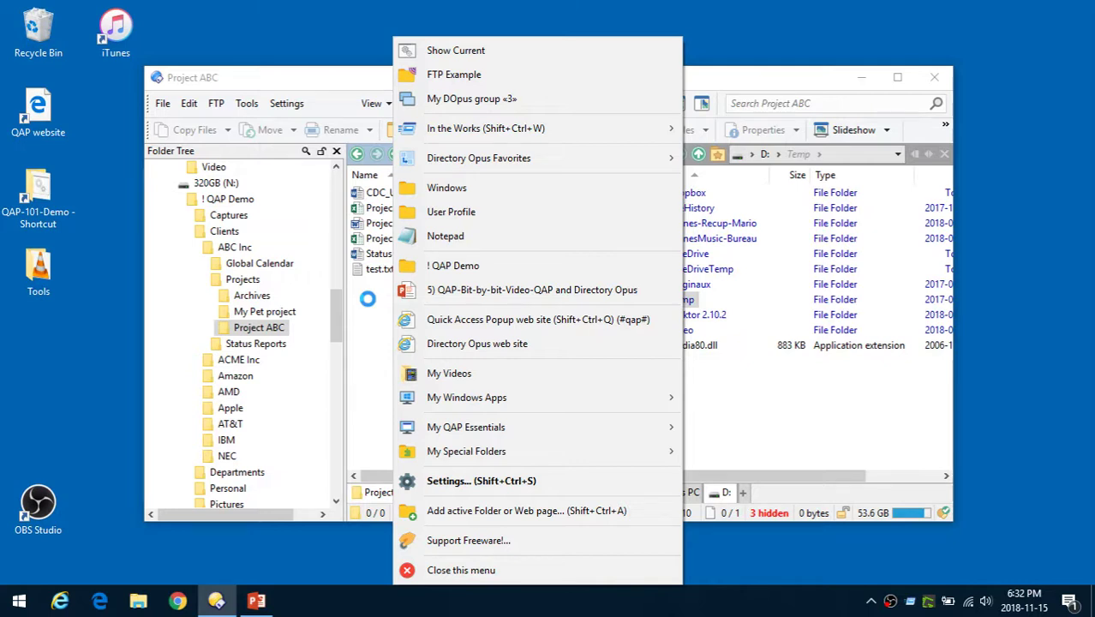
click(367, 298)
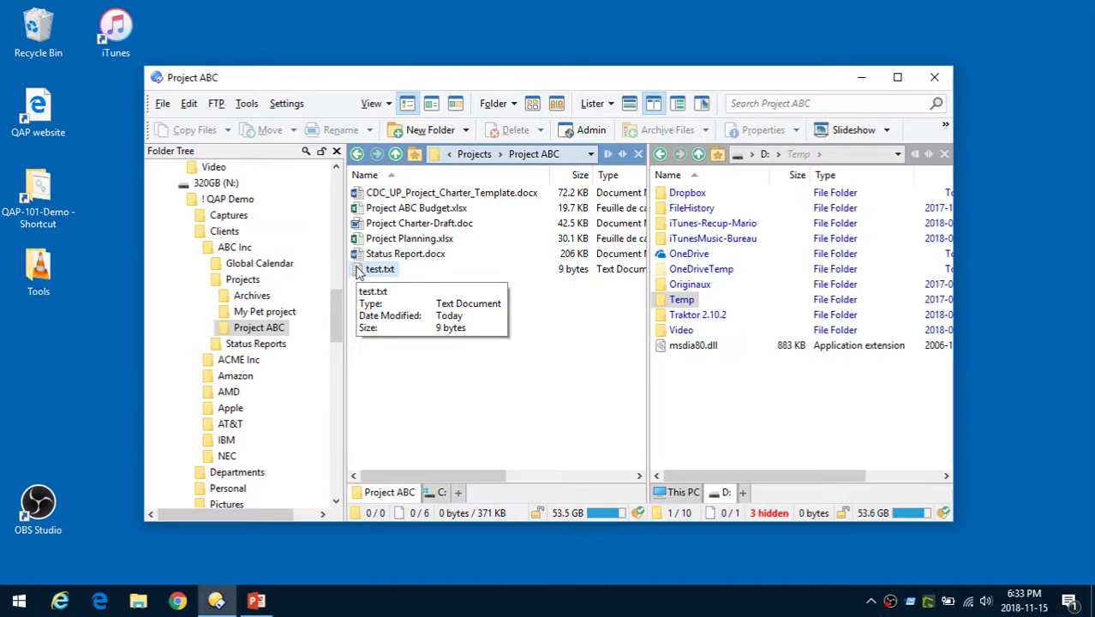
key(alt+Tab)
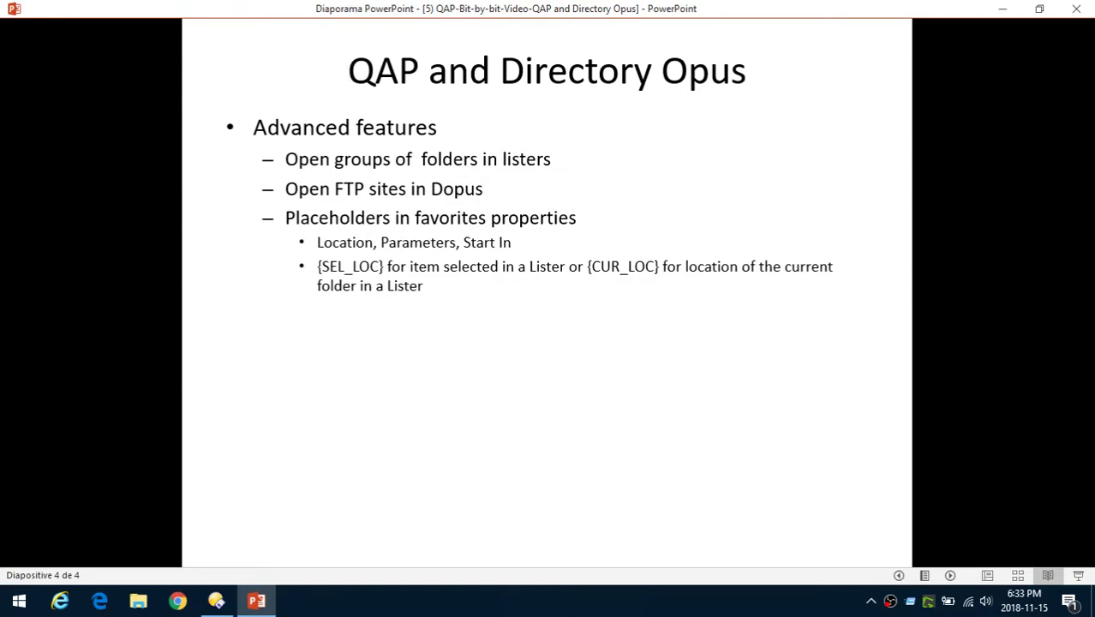
key(Page_Up)
key(Page_Up)
key(Page_Up)
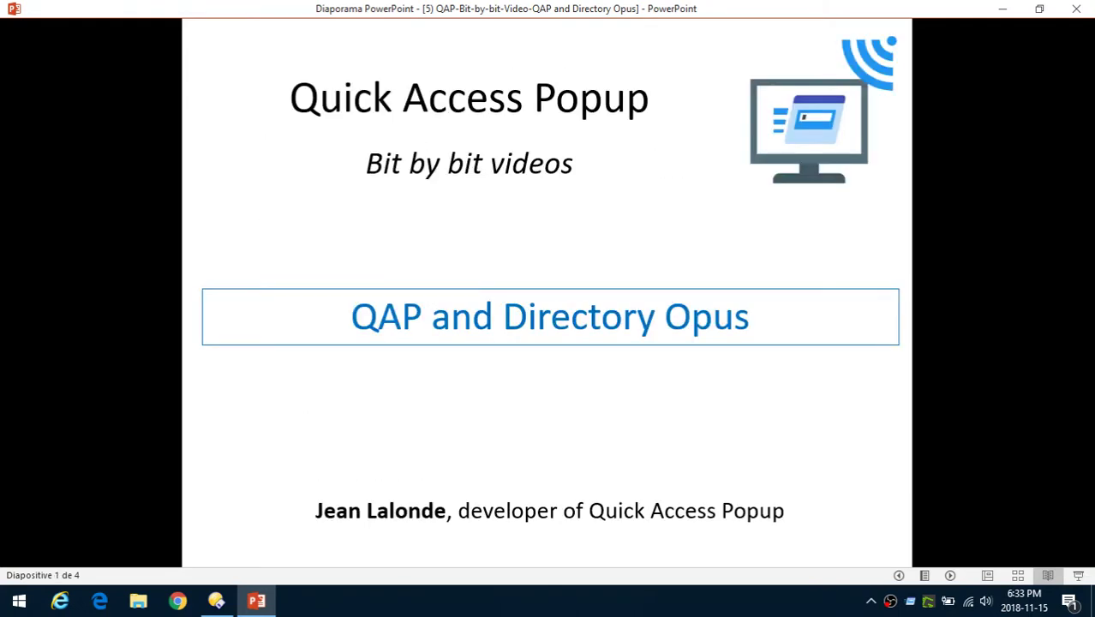